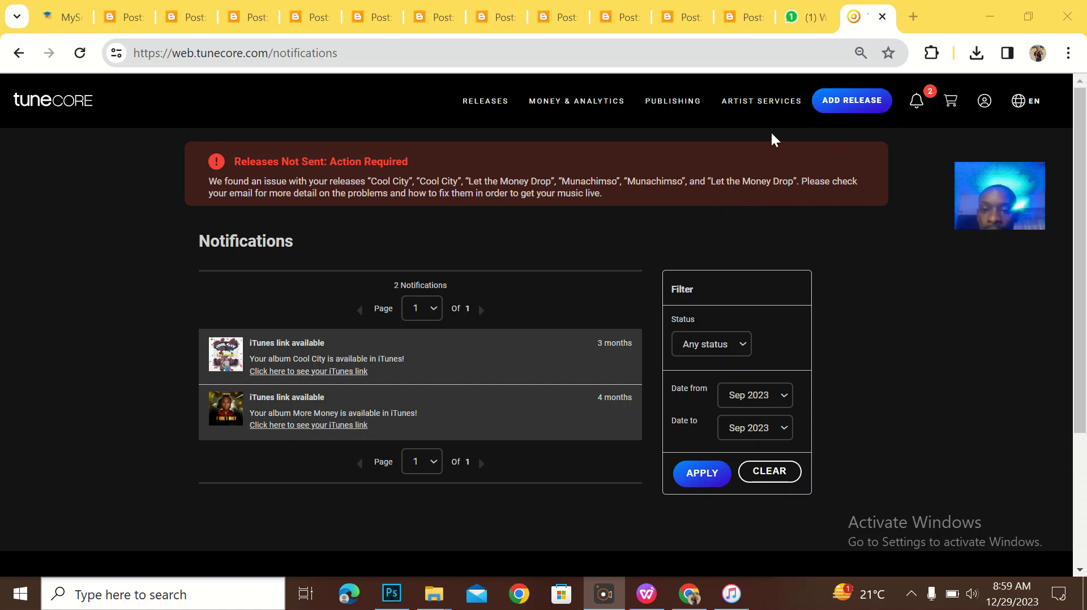
- Look over the song files shared in the WhatsApp chat
{"action": "scroll", "coordinate": [625, 230], "scroll_direction": "down", "scroll_amount": 3}
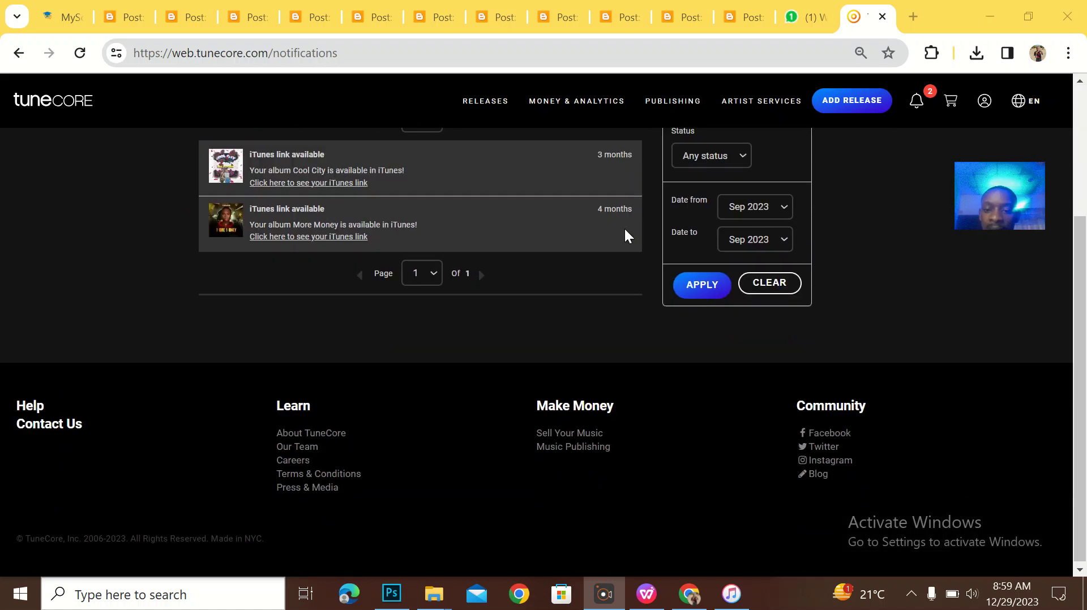
{"action": "left_click", "coordinate": [807, 17]}
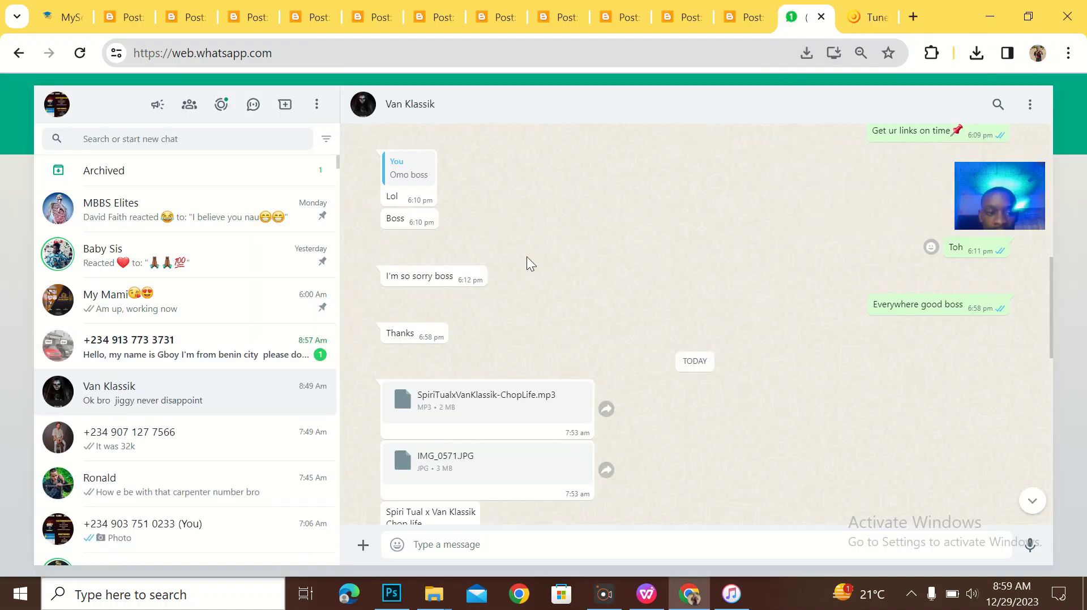
{"action": "scroll", "coordinate": [526, 256], "scroll_direction": "down", "scroll_amount": 2}
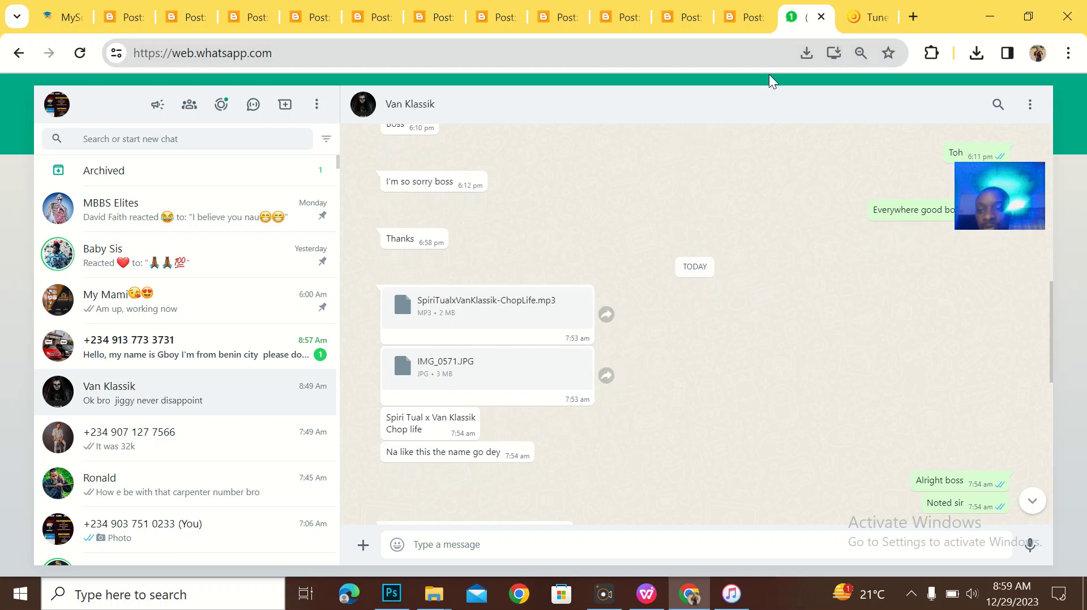
- Add a new Single release in TuneCore and bring up its empty Single Title field
{"action": "left_click", "coordinate": [873, 12]}
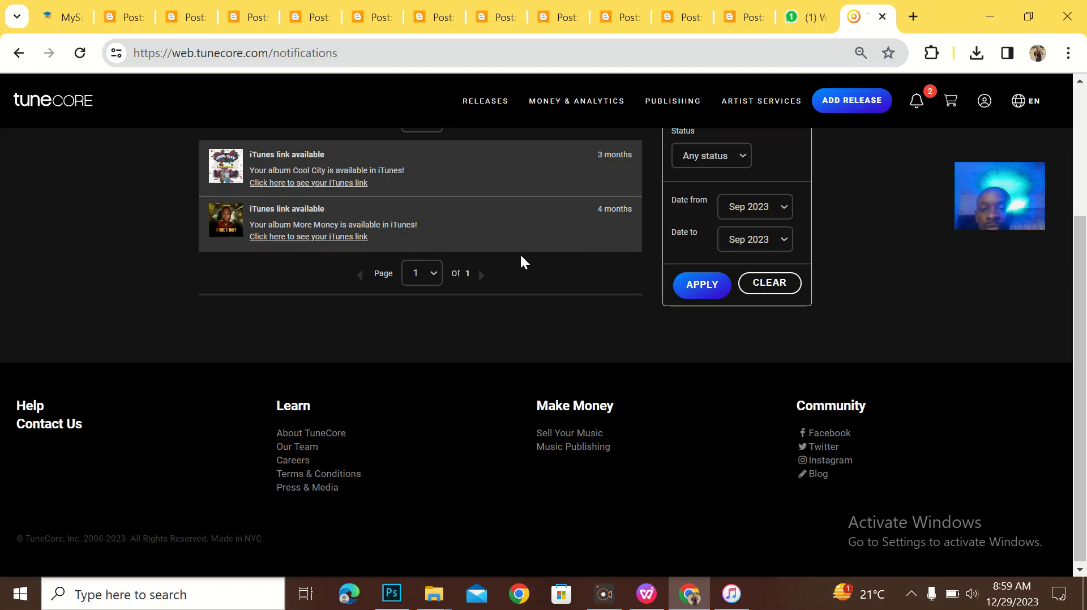
{"action": "scroll", "coordinate": [650, 216], "scroll_direction": "up", "scroll_amount": 3}
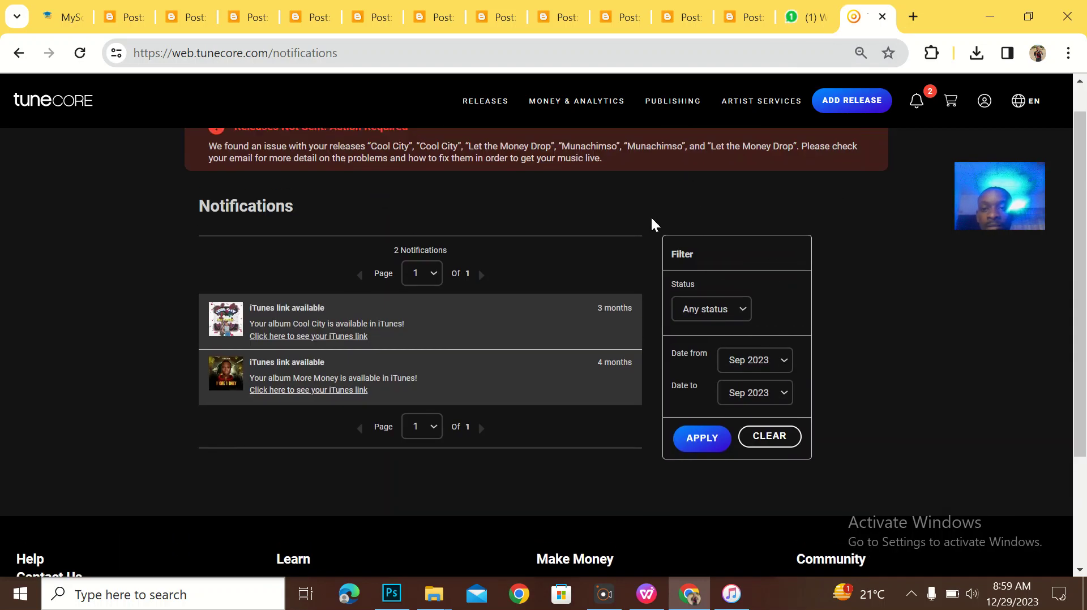
{"action": "left_click", "coordinate": [843, 103]}
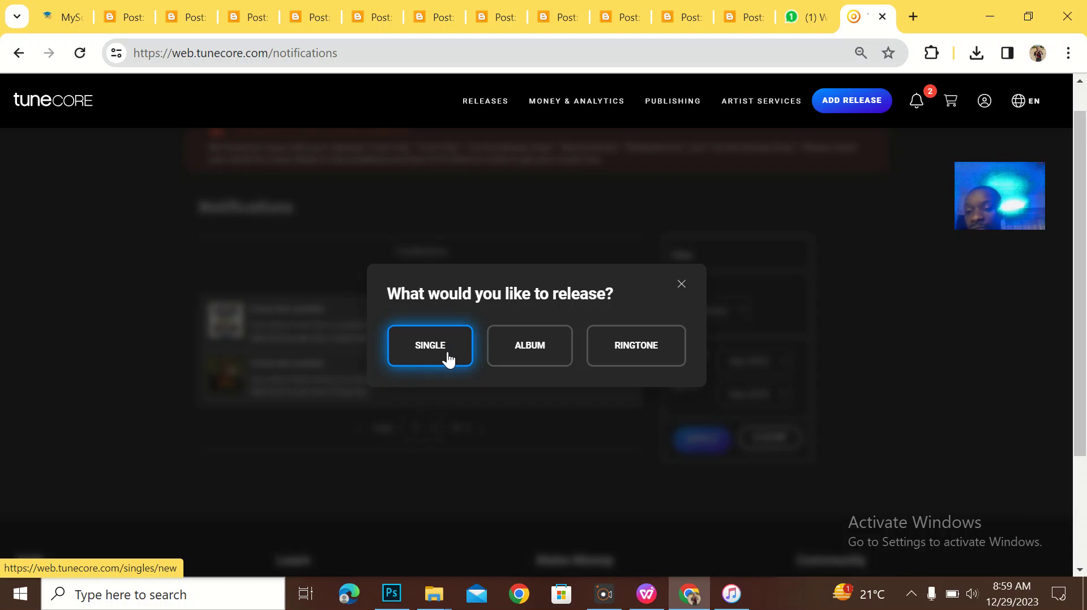
{"action": "left_click", "coordinate": [428, 349]}
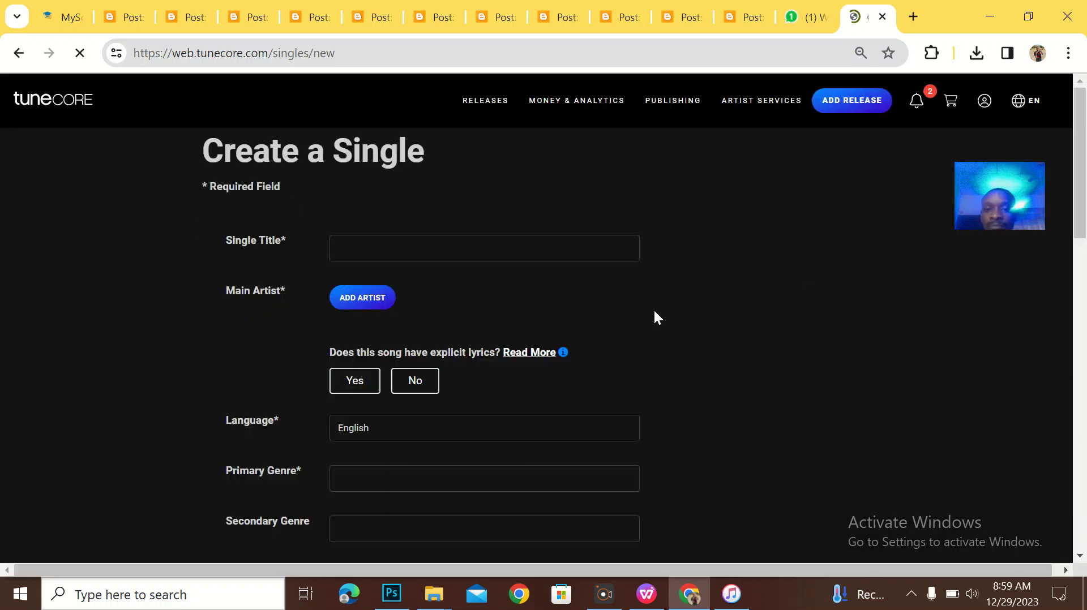
{"action": "scroll", "coordinate": [533, 277], "scroll_direction": "up", "scroll_amount": 2}
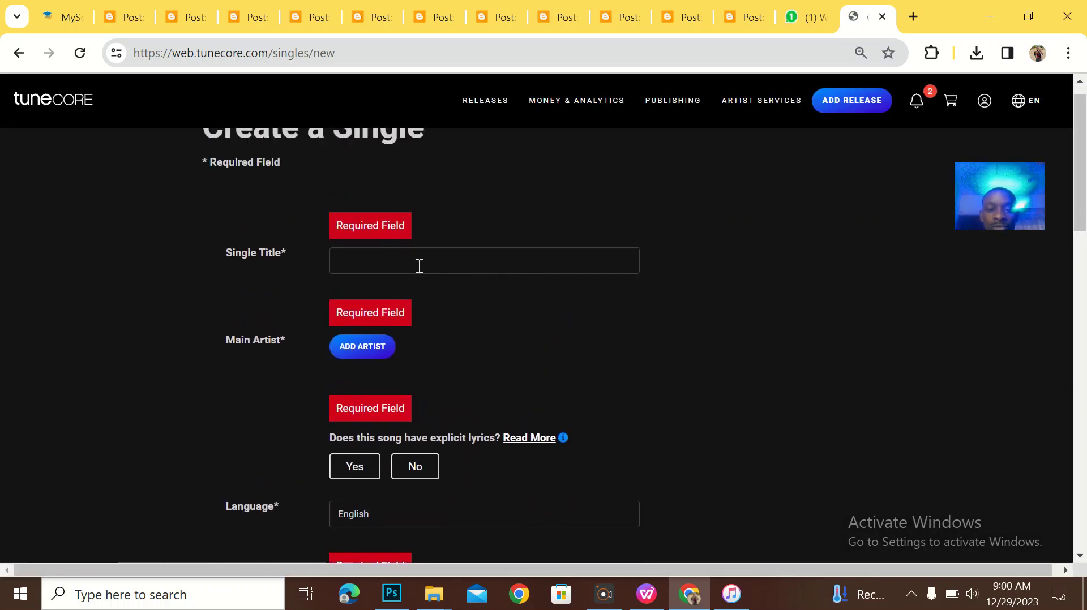
{"action": "left_click", "coordinate": [443, 266]}
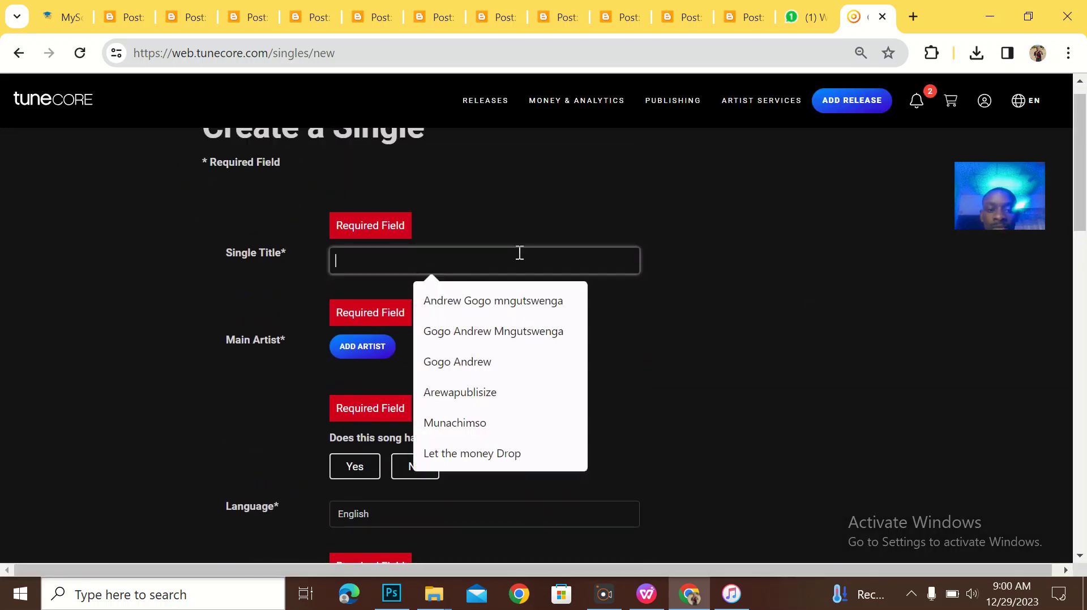
{"action": "left_click", "coordinate": [808, 14]}
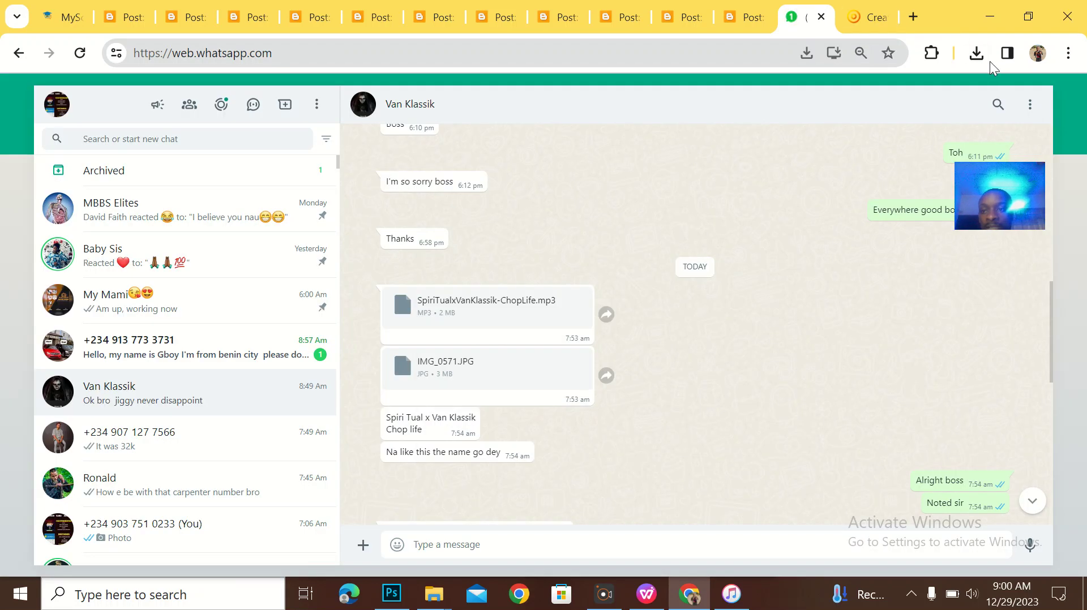
{"action": "left_click", "coordinate": [977, 53]}
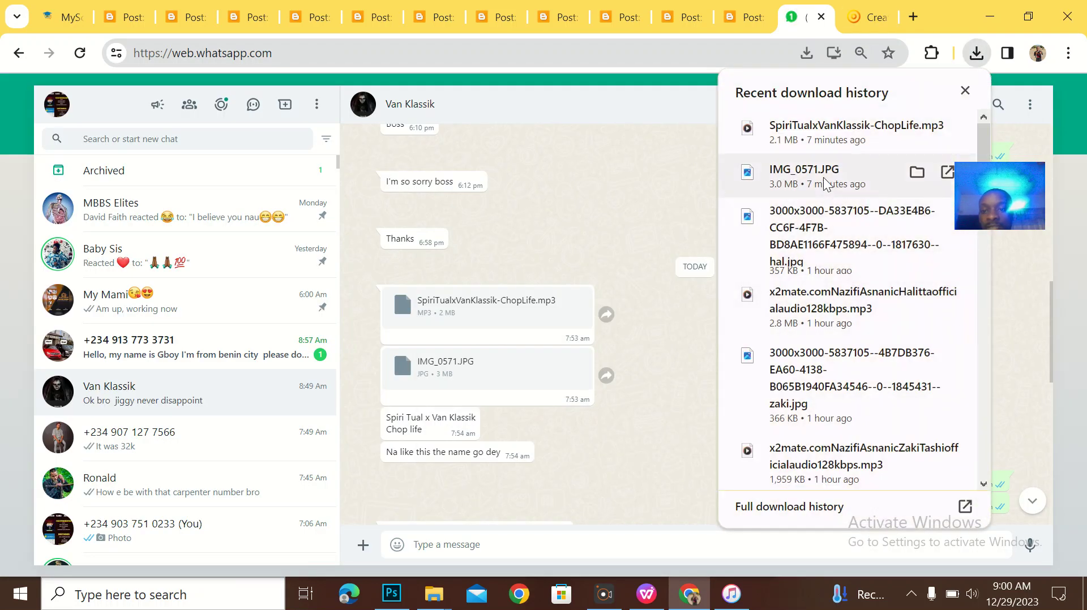
{"action": "left_click", "coordinate": [825, 180]}
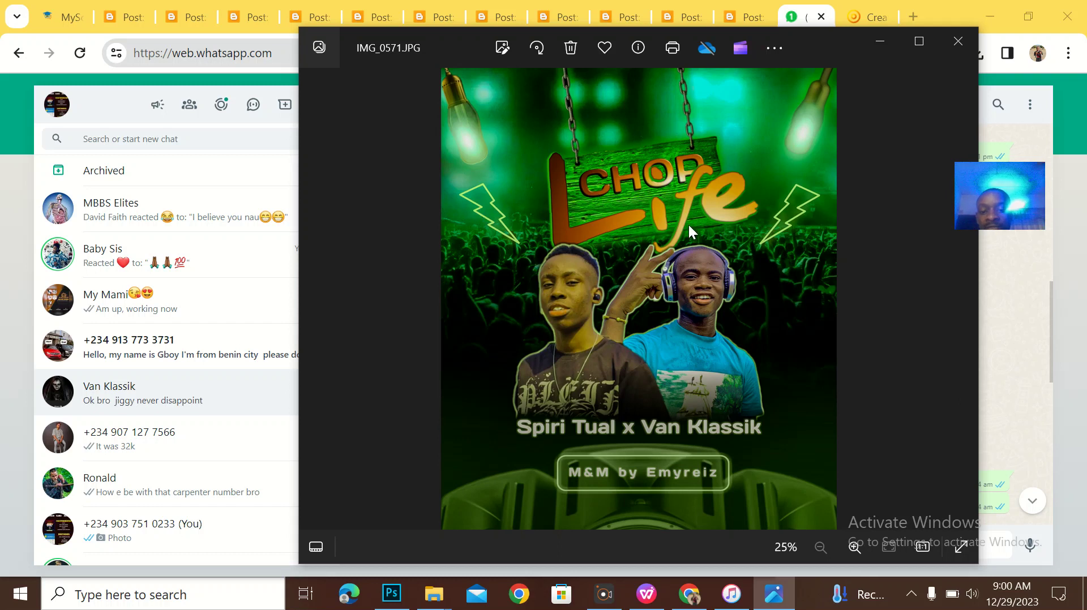
{"action": "left_click", "coordinate": [876, 41]}
- Enter 'Chop Life' as the single's title
{"action": "left_click", "coordinate": [865, 14]}
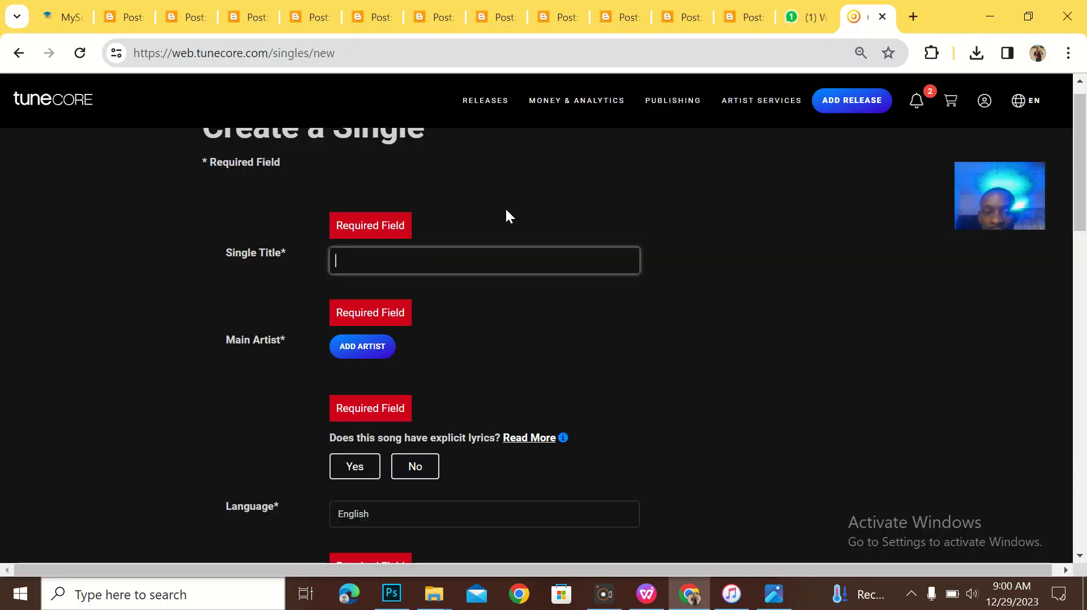
{"action": "left_click", "coordinate": [431, 258]}
{"action": "key", "text": "Caps_Lock"}
{"action": "type", "text": "A"}
{"action": "scroll", "coordinate": [429, 257], "scroll_direction": "down", "scroll_amount": 3}
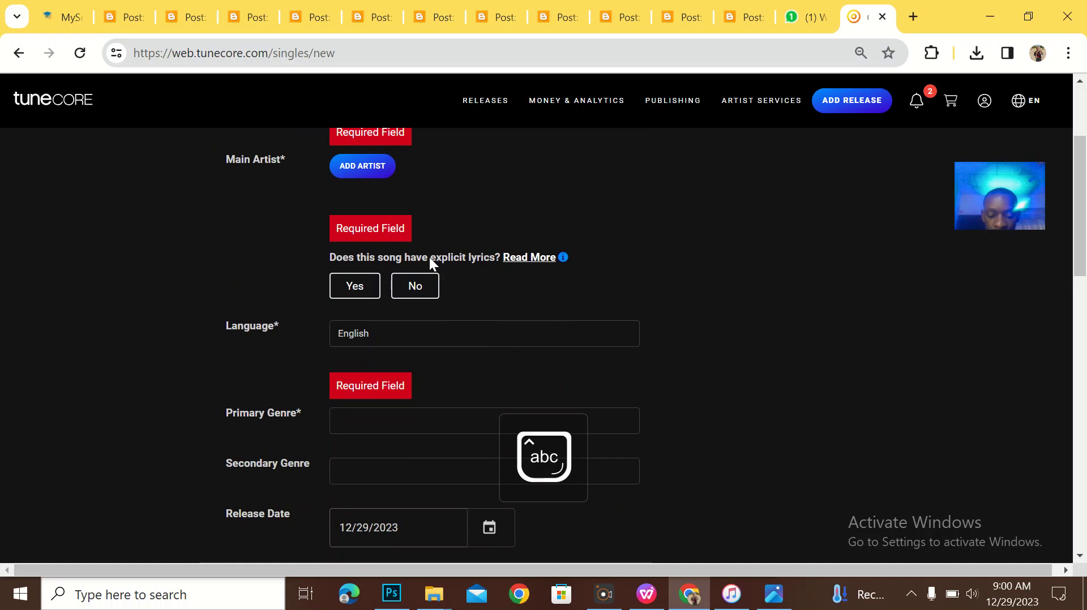
{"action": "type", "text": "hop"}
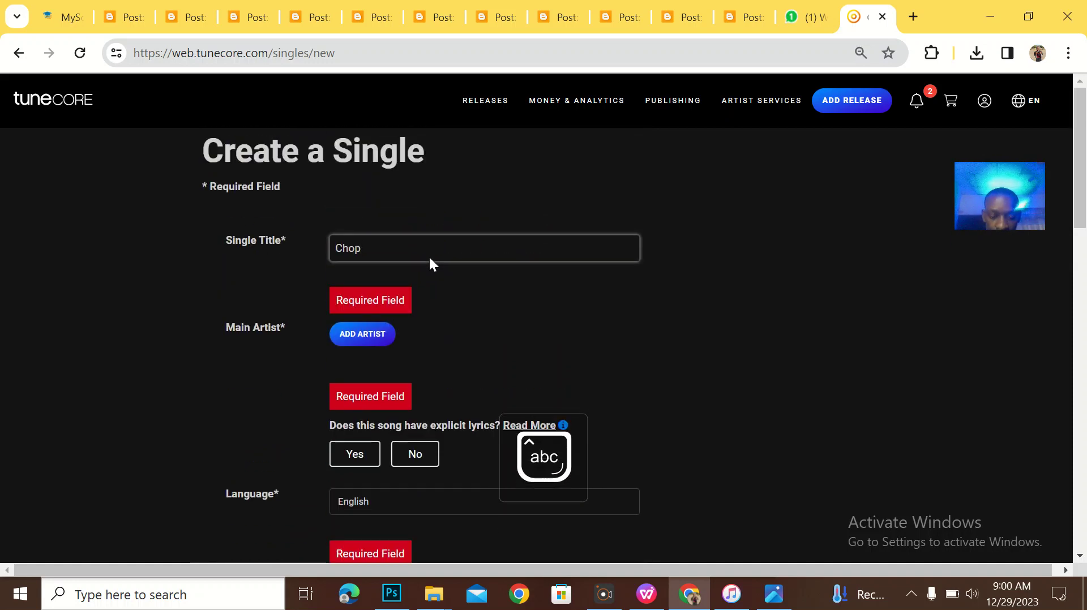
{"action": "type", "text": " Life"}
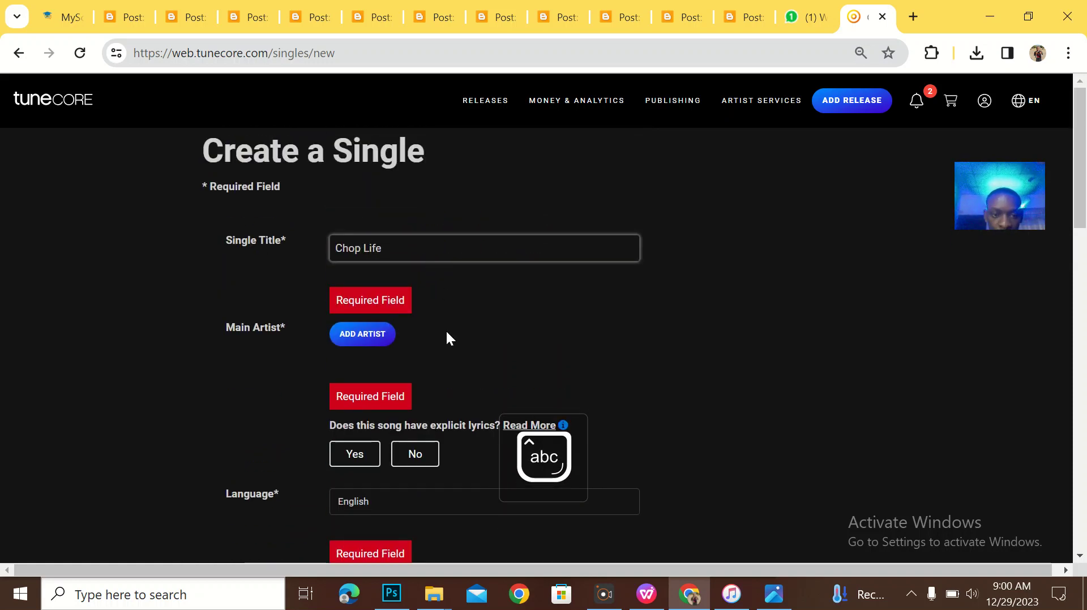
- Add Van Klassik as main artist, matched to his Spotify and Apple Music profiles
{"action": "left_click", "coordinate": [362, 335]}
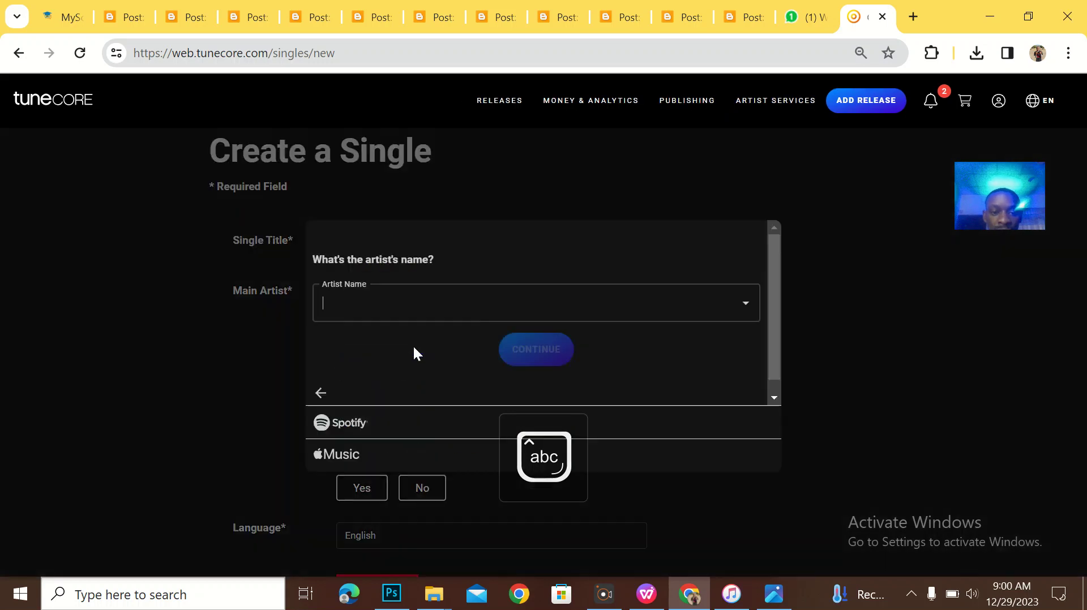
{"action": "left_click", "coordinate": [372, 306]}
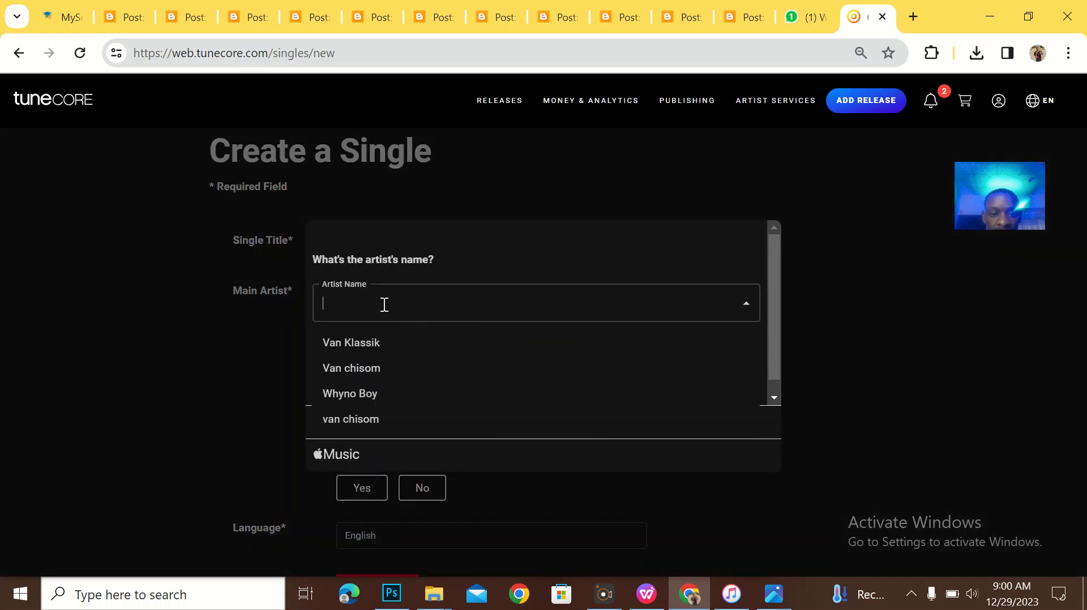
{"action": "left_click", "coordinate": [372, 345]}
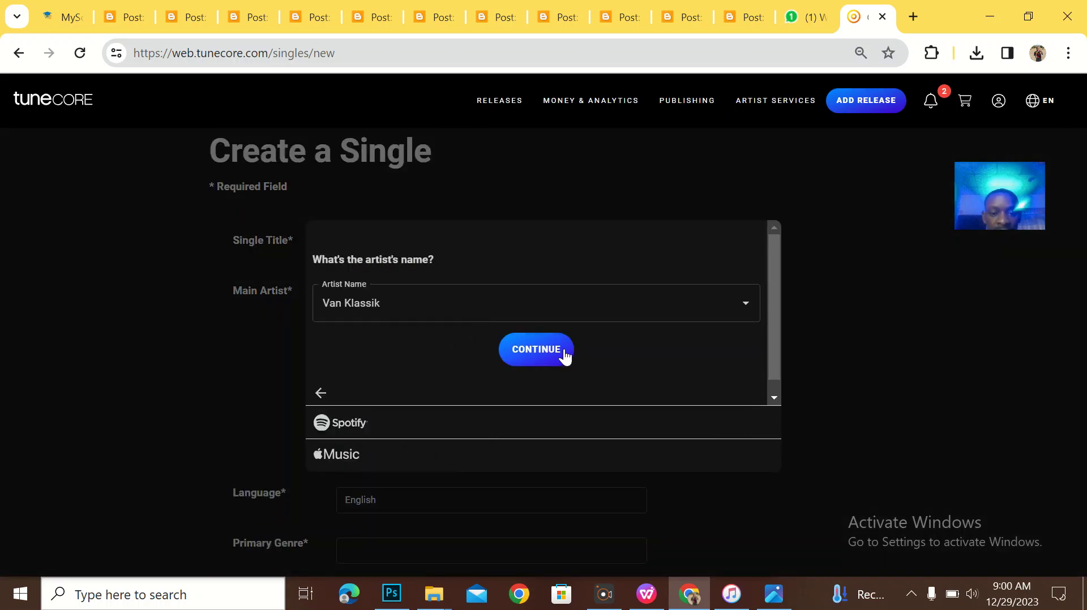
{"action": "left_click", "coordinate": [547, 357]}
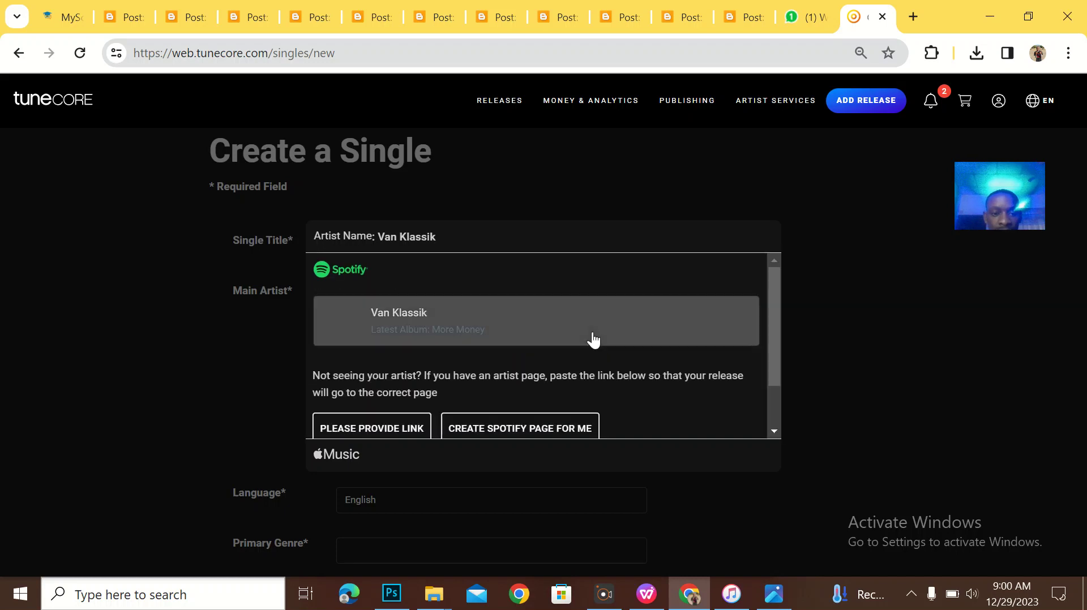
{"action": "scroll", "coordinate": [435, 388], "scroll_direction": "down", "scroll_amount": 1}
{"action": "scroll", "coordinate": [434, 382], "scroll_direction": "up", "scroll_amount": 1}
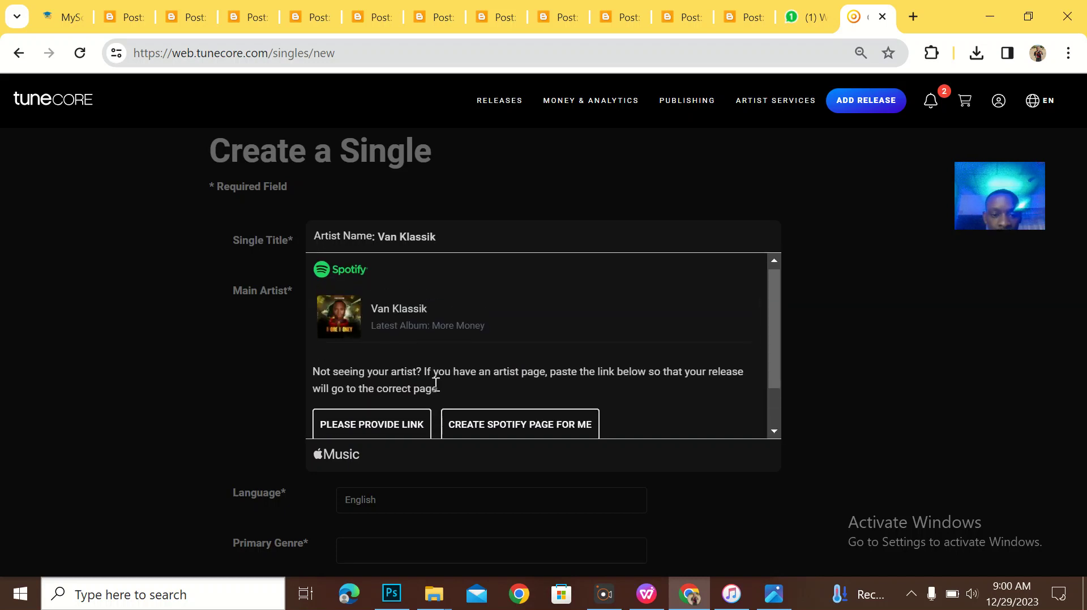
{"action": "left_click", "coordinate": [420, 333]}
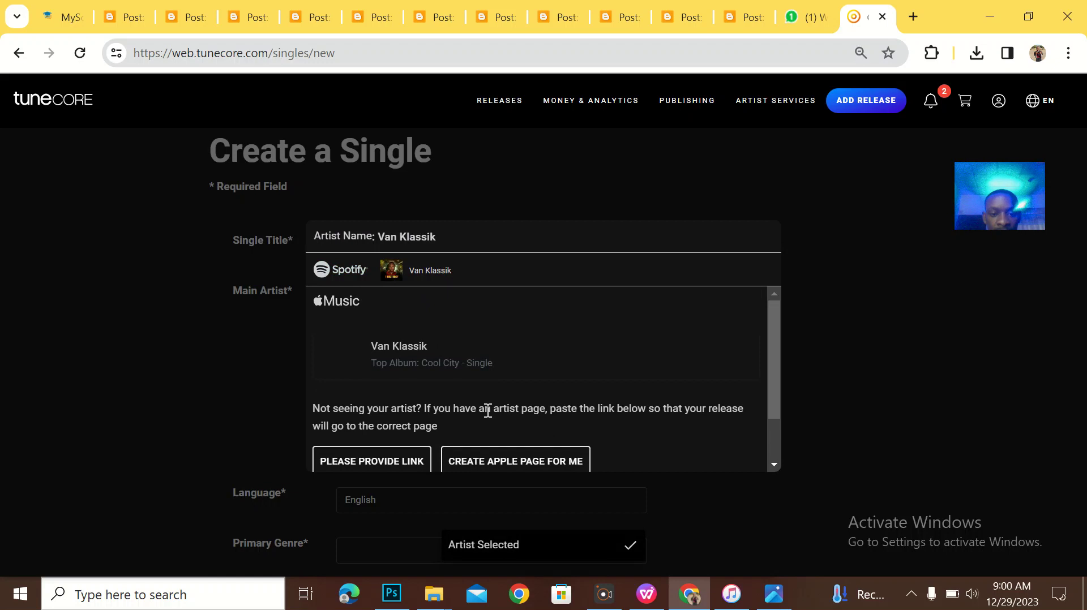
{"action": "scroll", "coordinate": [488, 411], "scroll_direction": "down", "scroll_amount": 1}
{"action": "scroll", "coordinate": [488, 415], "scroll_direction": "up", "scroll_amount": 1}
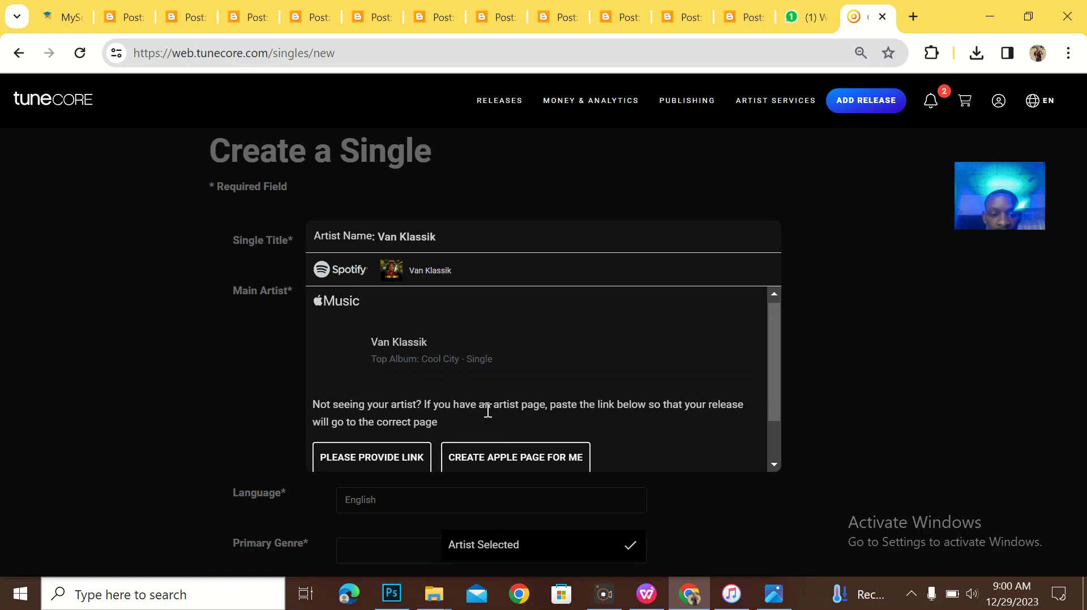
{"action": "left_click", "coordinate": [431, 369]}
{"action": "left_click", "coordinate": [407, 447]}
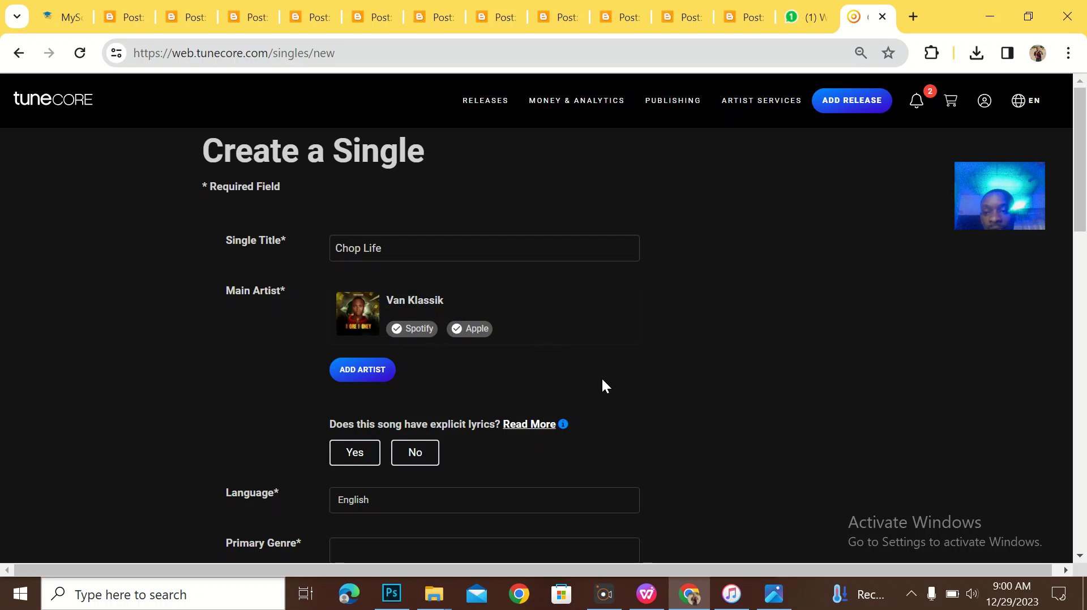
{"action": "scroll", "coordinate": [602, 385], "scroll_direction": "down", "scroll_amount": 2}
- Answer No to explicit lyrics and No to an explicit version existing
{"action": "left_click", "coordinate": [355, 366]}
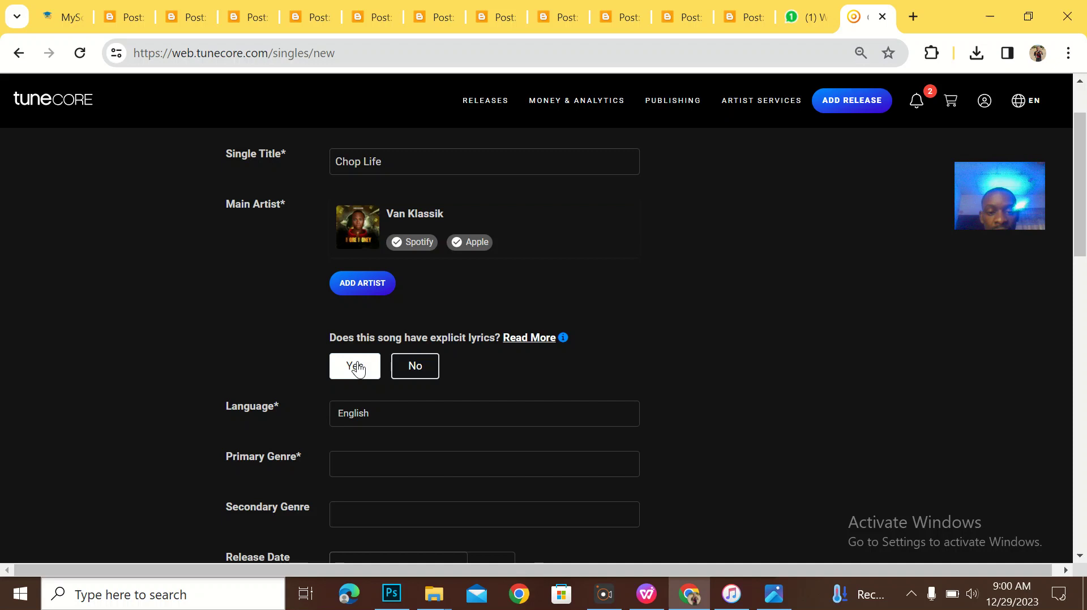
{"action": "left_click", "coordinate": [406, 372]}
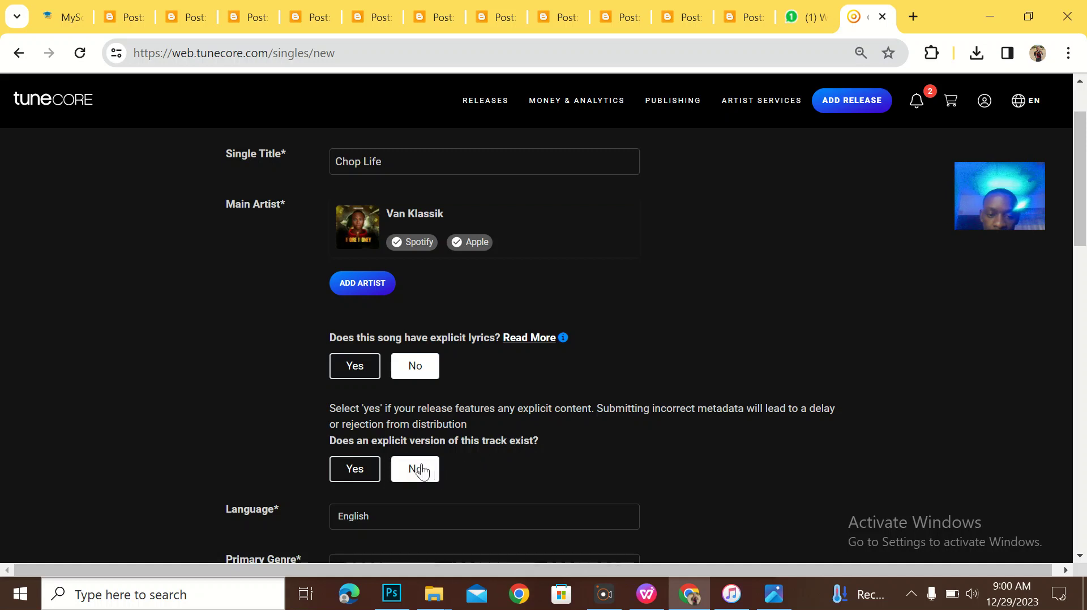
{"action": "left_click", "coordinate": [374, 470]}
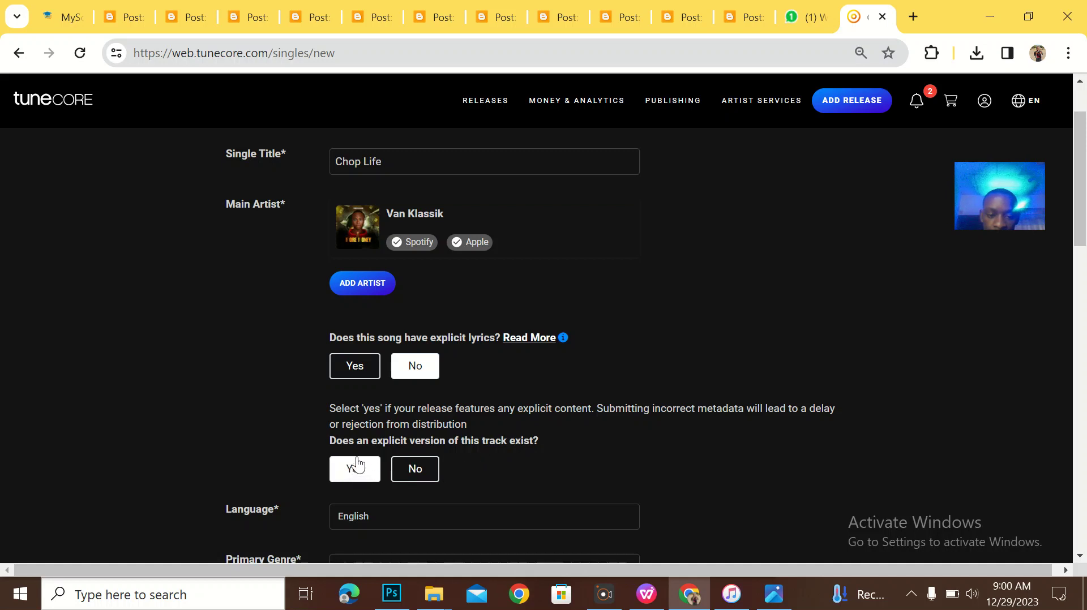
{"action": "left_click", "coordinate": [417, 471]}
- Choose African as primary genre, Afrobeats as sub genre and Alternative as secondary genre
{"action": "scroll", "coordinate": [498, 415], "scroll_direction": "down", "scroll_amount": 4}
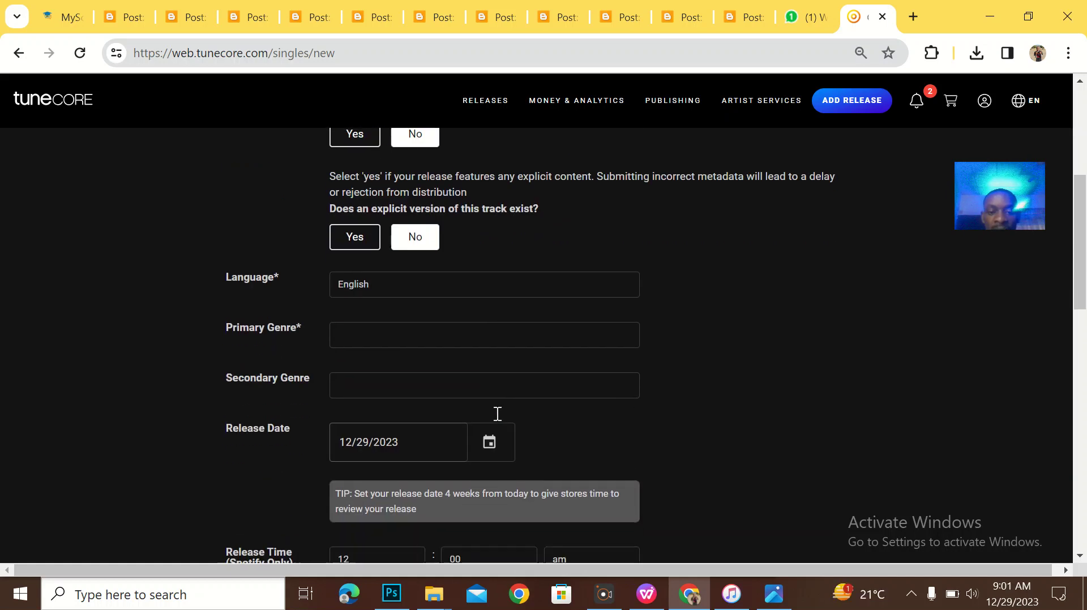
{"action": "left_click", "coordinate": [399, 330]}
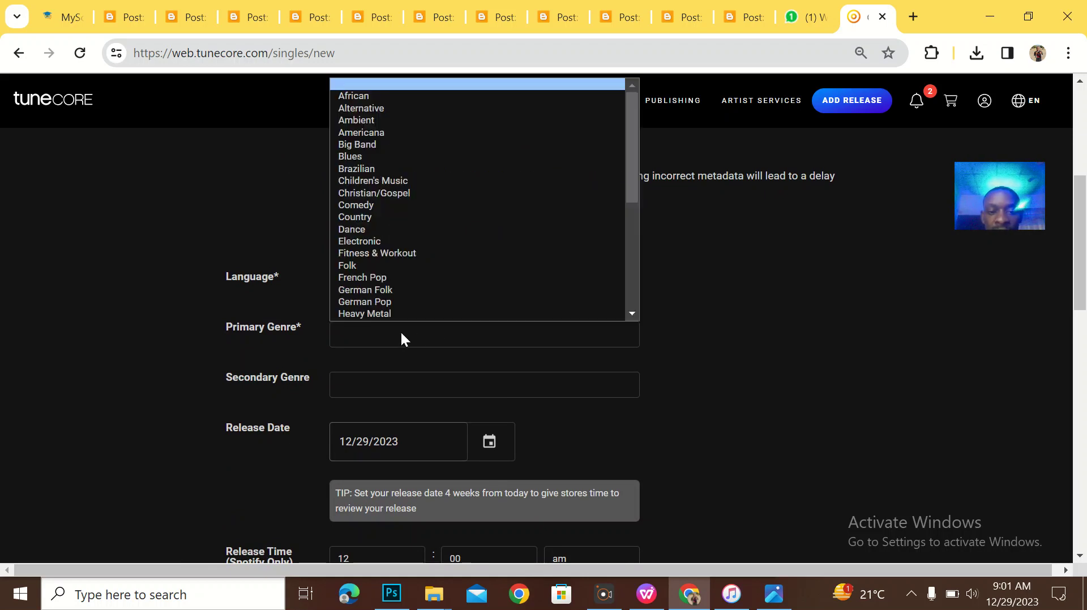
{"action": "left_click", "coordinate": [359, 95]}
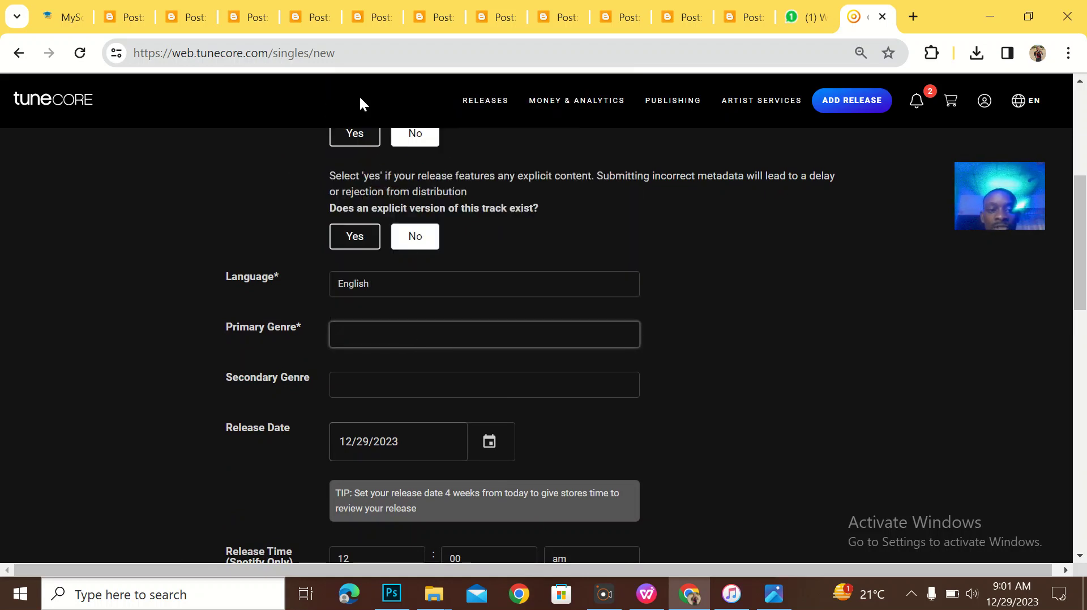
{"action": "left_click", "coordinate": [374, 387]}
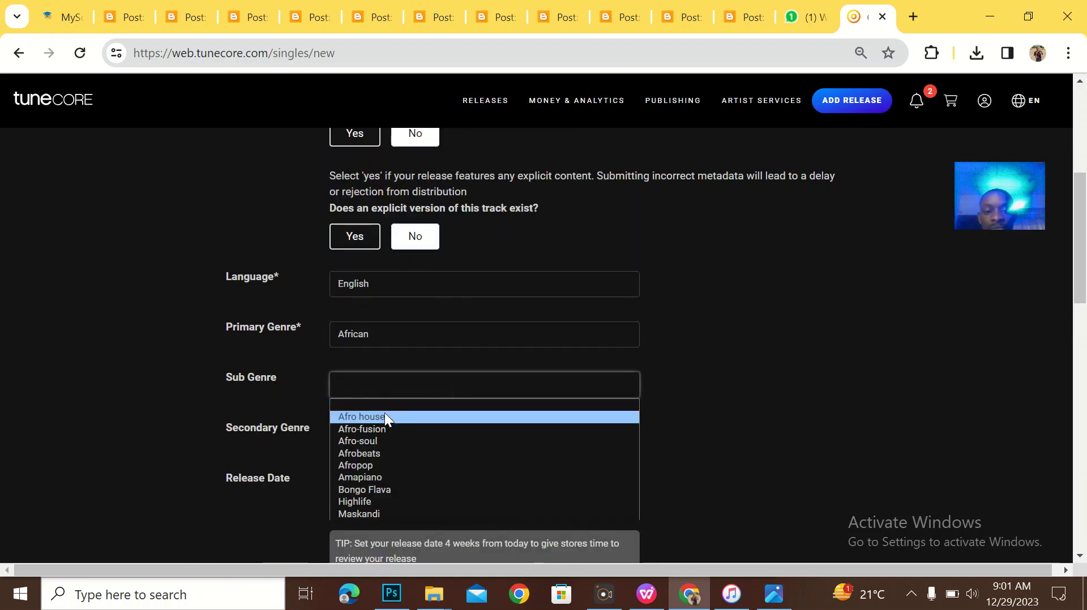
{"action": "left_click", "coordinate": [377, 456]}
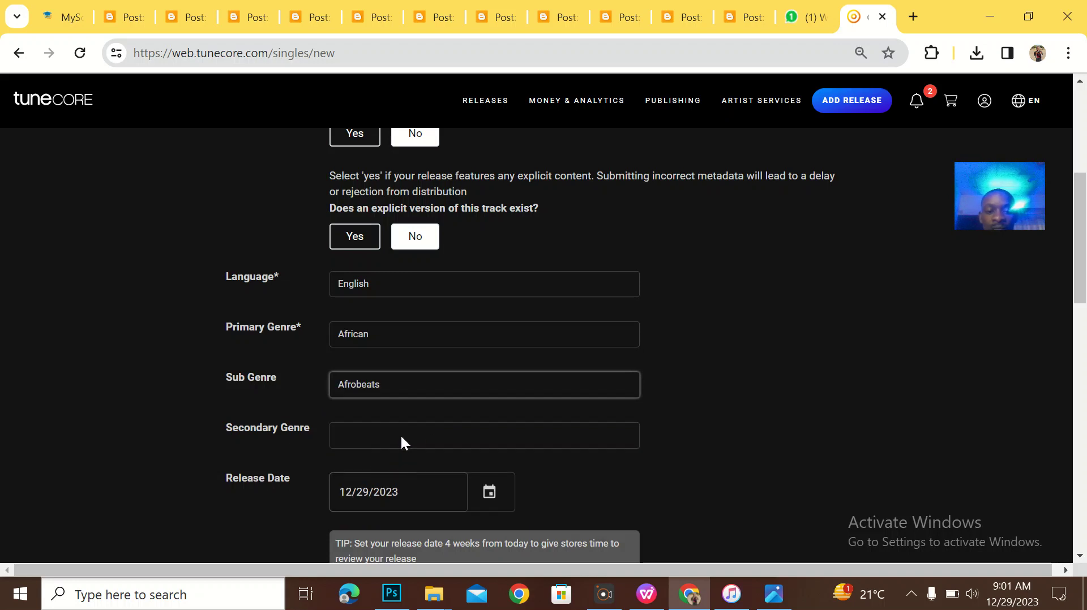
{"action": "left_click", "coordinate": [400, 434]}
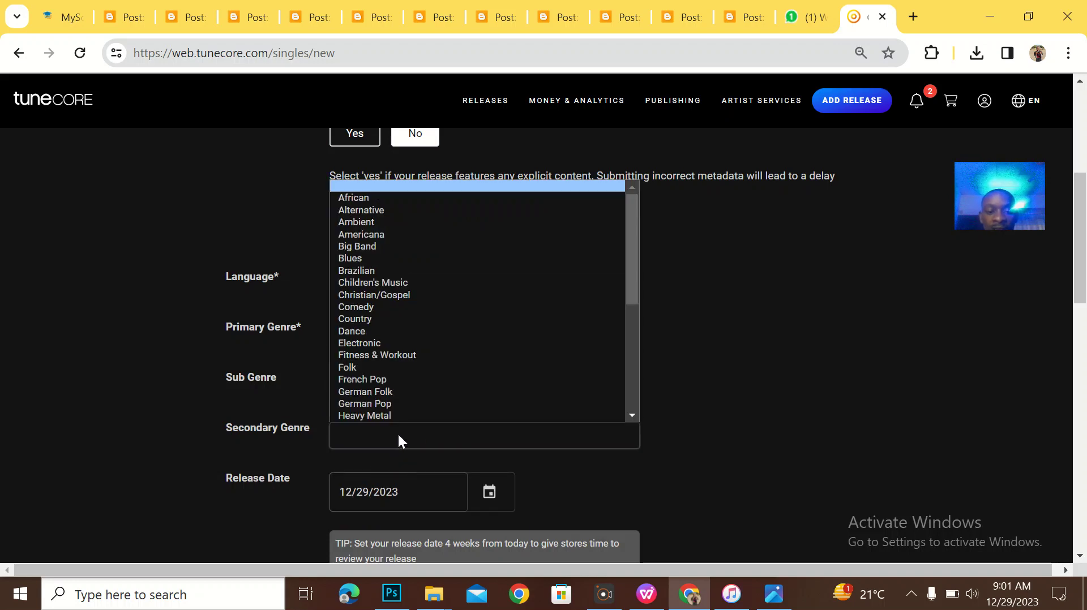
{"action": "left_click", "coordinate": [389, 210]}
{"action": "scroll", "coordinate": [440, 323], "scroll_direction": "down", "scroll_amount": 3}
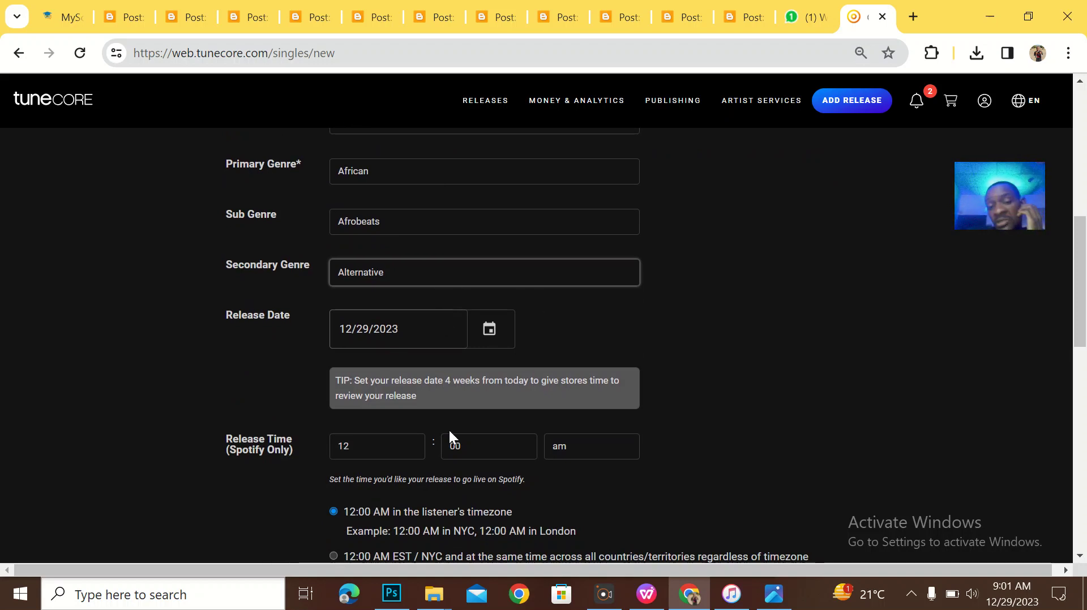
{"action": "scroll", "coordinate": [449, 429], "scroll_direction": "down", "scroll_amount": 3}
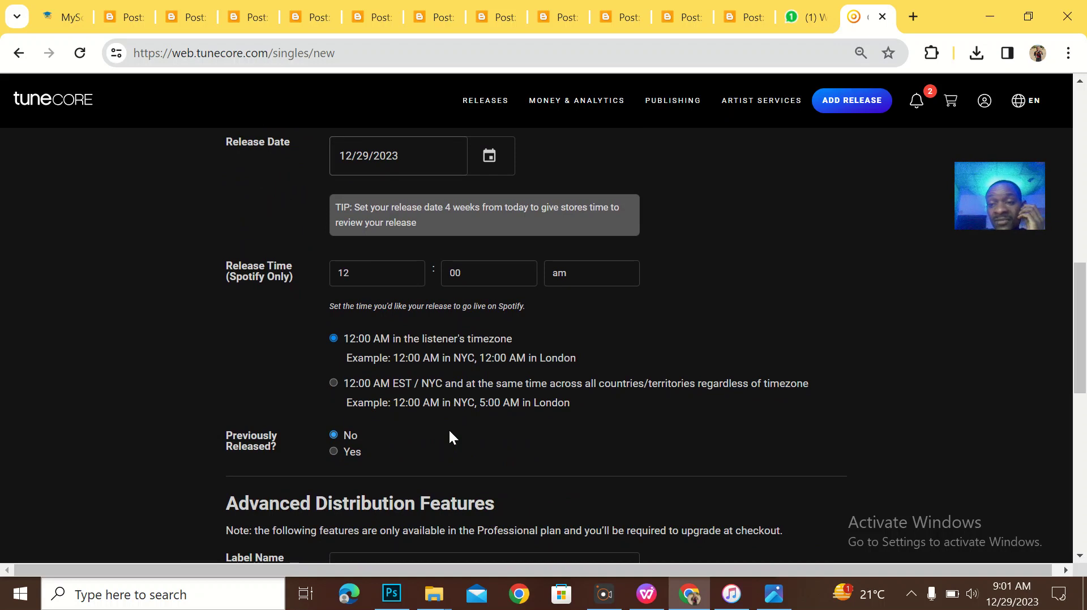
{"action": "scroll", "coordinate": [449, 437], "scroll_direction": "down", "scroll_amount": 4}
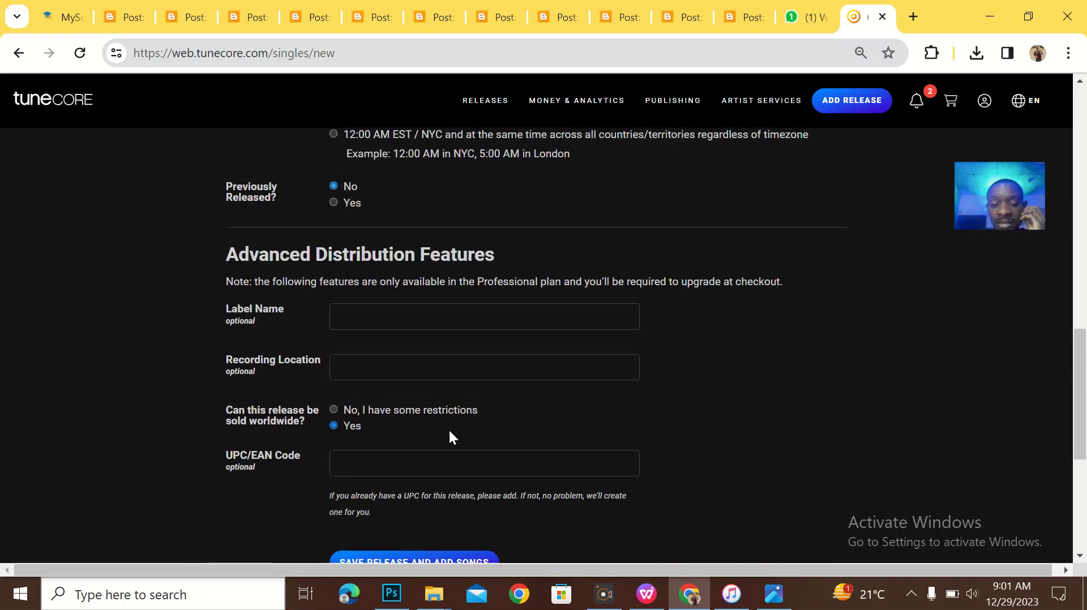
{"action": "left_click", "coordinate": [390, 313]}
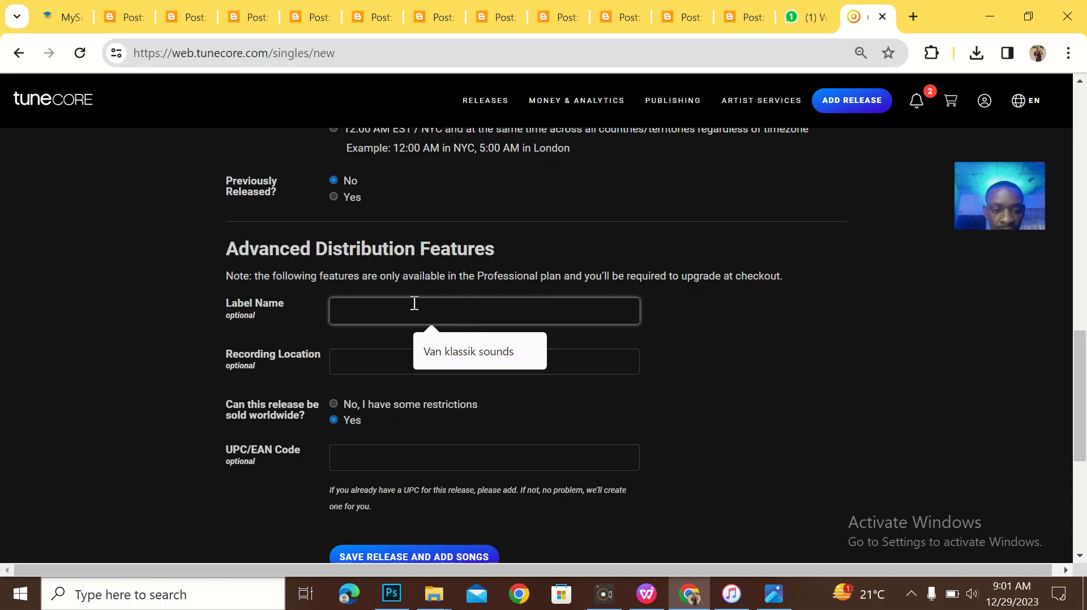
- Save Chop Life with an empty label name, then reopen its details from Edit Single
{"action": "scroll", "coordinate": [414, 306], "scroll_direction": "down", "scroll_amount": 3}
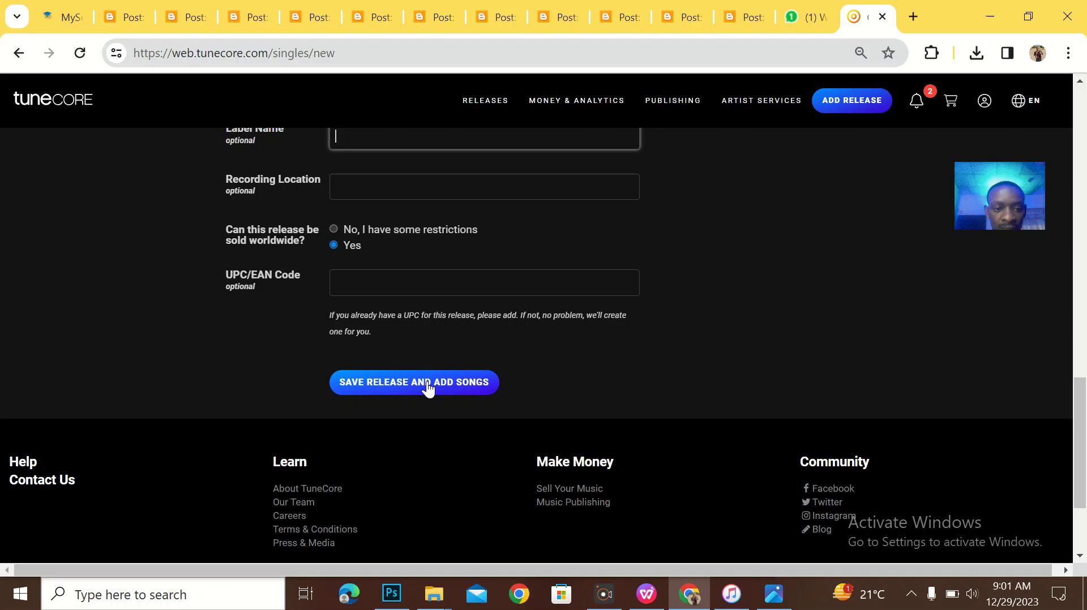
{"action": "scroll", "coordinate": [281, 231], "scroll_direction": "up", "scroll_amount": 3}
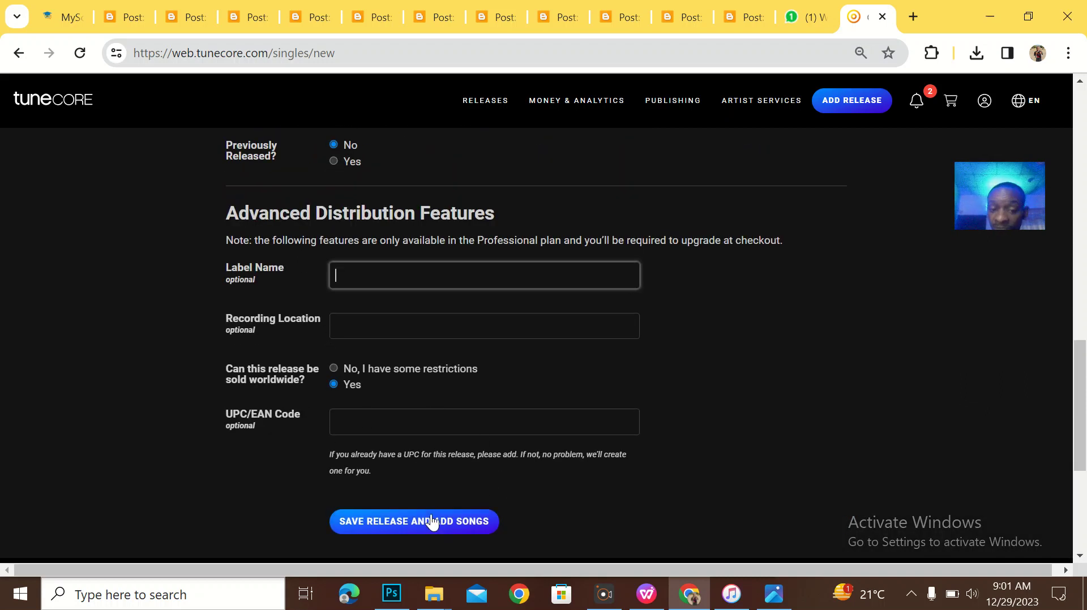
{"action": "left_click", "coordinate": [410, 519]}
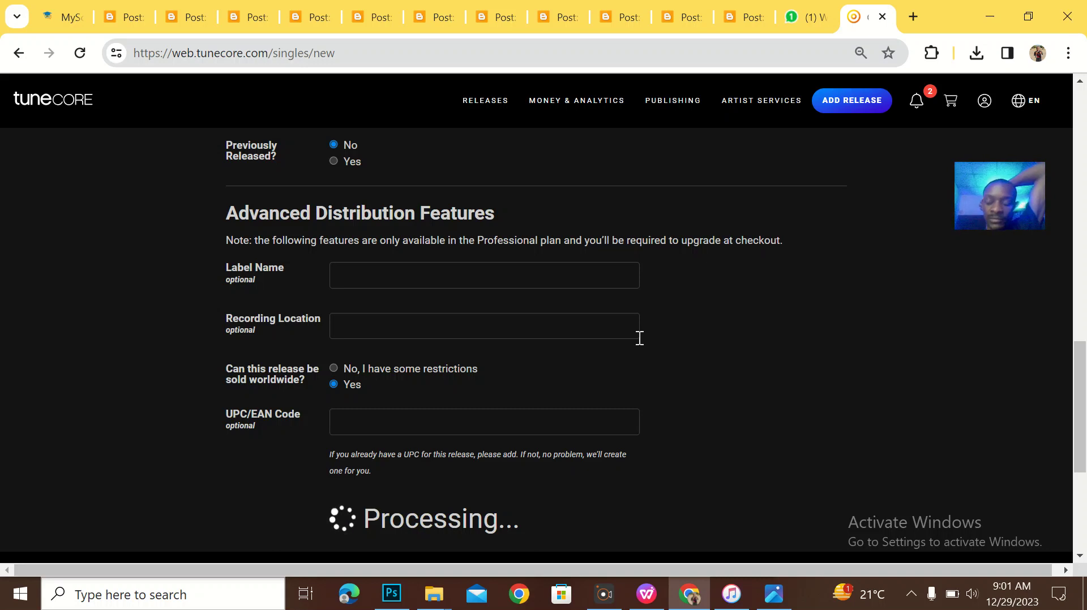
{"action": "scroll", "coordinate": [624, 315], "scroll_direction": "down", "scroll_amount": 2}
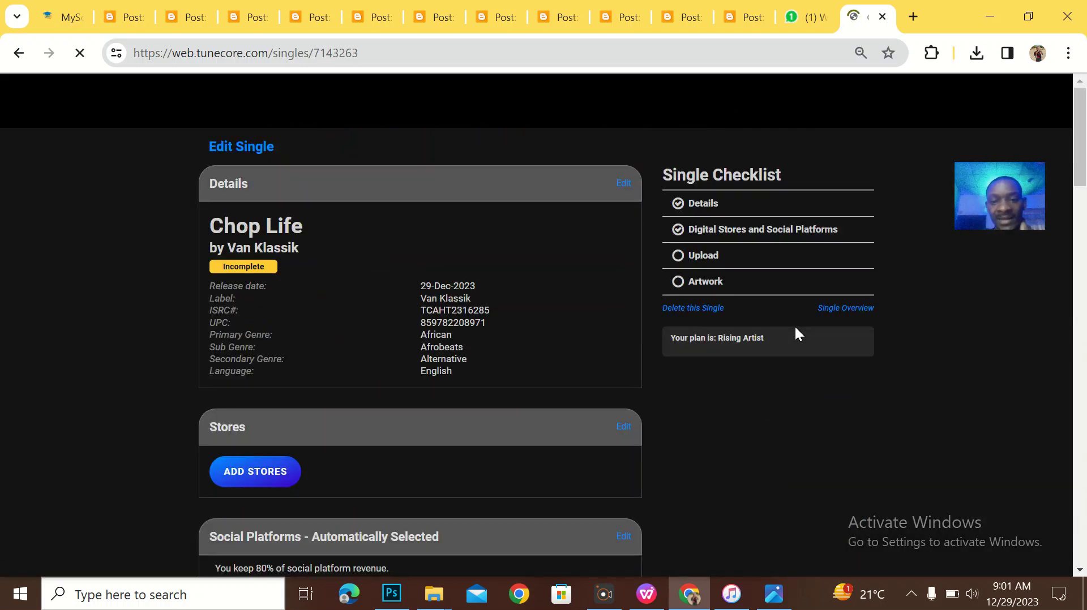
{"action": "scroll", "coordinate": [527, 341], "scroll_direction": "down", "scroll_amount": 4}
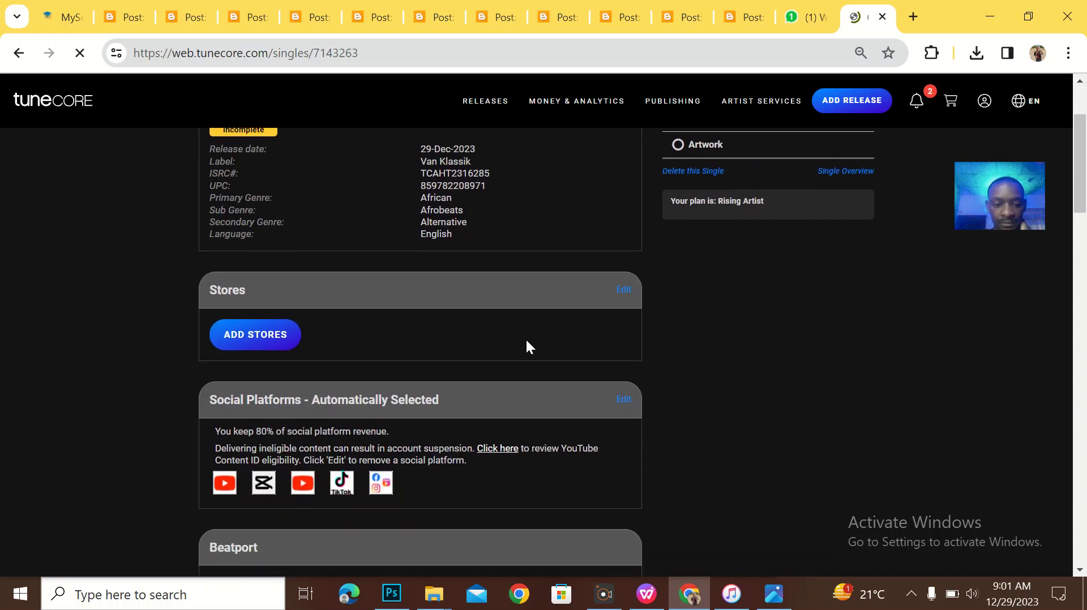
{"action": "scroll", "coordinate": [526, 338], "scroll_direction": "down", "scroll_amount": 5}
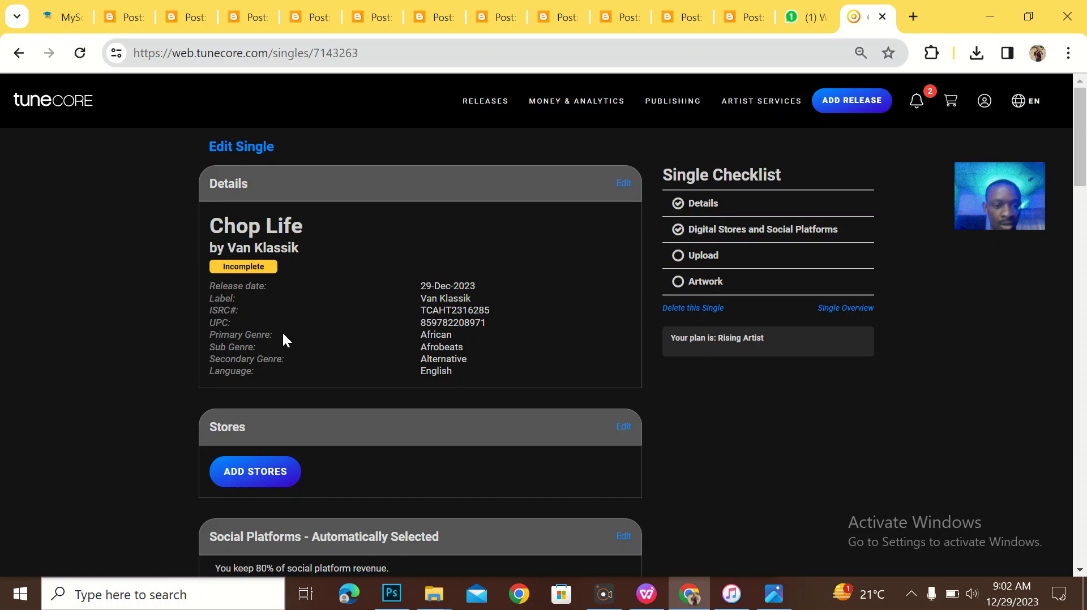
{"action": "scroll", "coordinate": [307, 345], "scroll_direction": "down", "scroll_amount": 10}
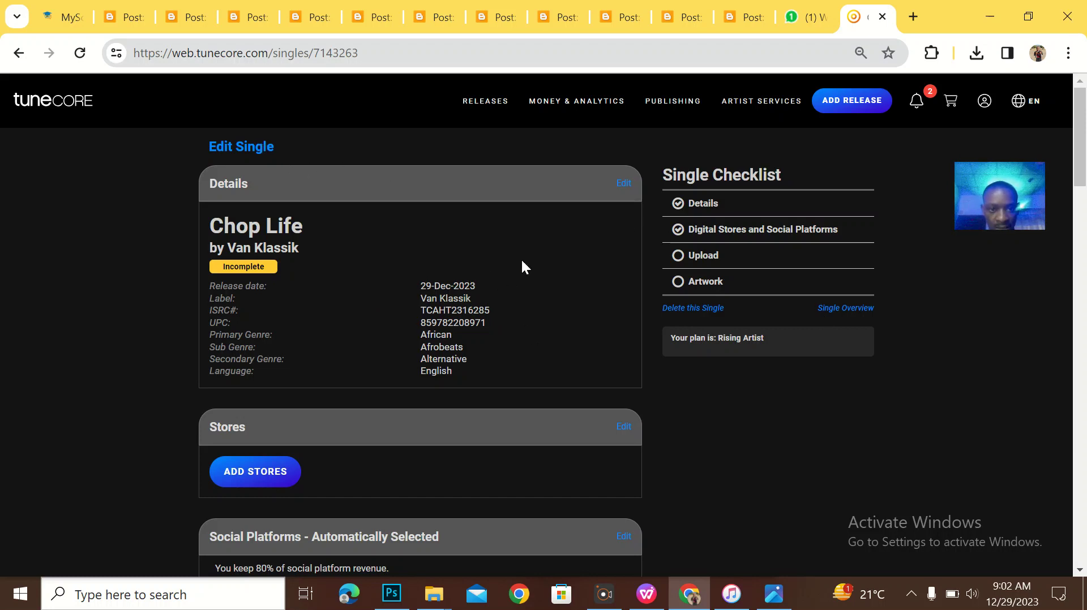
{"action": "left_click", "coordinate": [625, 181]}
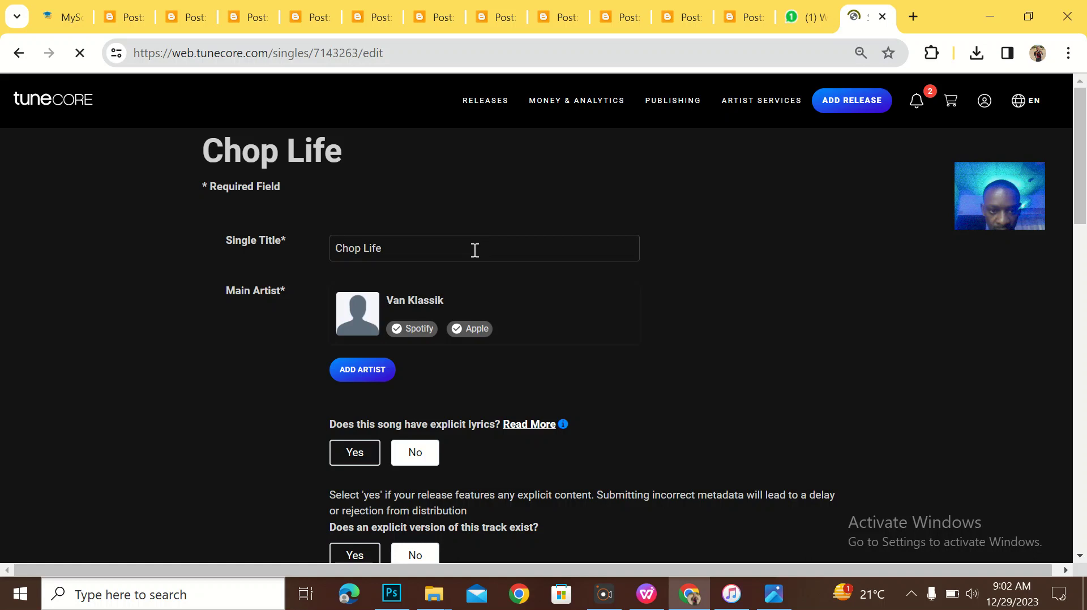
- Add a second main artist named 'Spiri Tual'
{"action": "left_click", "coordinate": [373, 376]}
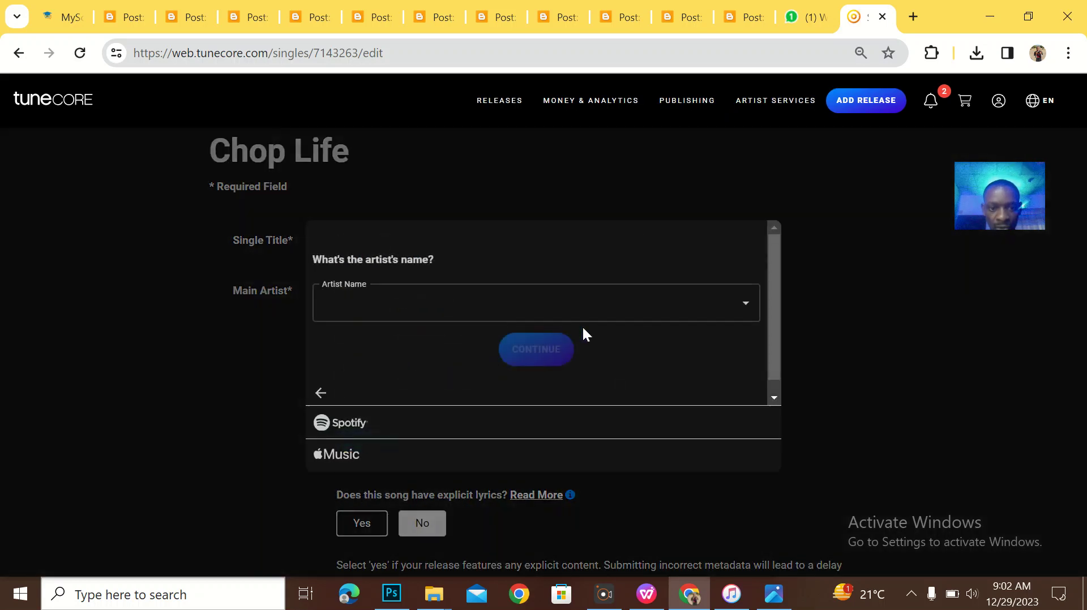
{"action": "left_click", "coordinate": [416, 305]}
{"action": "key", "text": "Caps_Lock"}
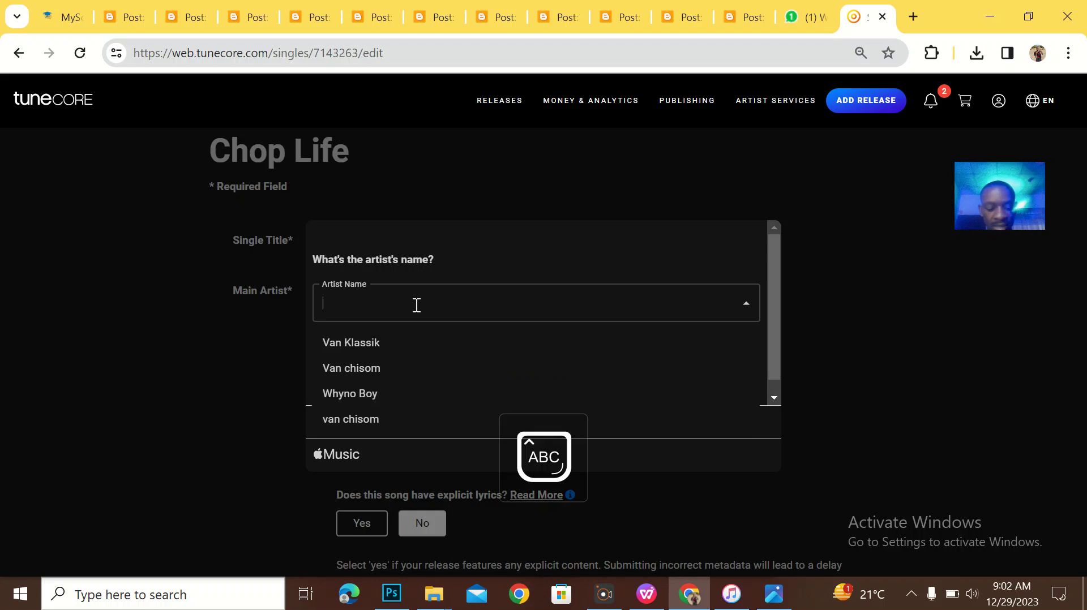
{"action": "type", "text": "S"}
{"action": "key", "text": "Caps_Lock"}
{"action": "type", "text": "piri"}
{"action": "key", "text": "Caps_Lock"}
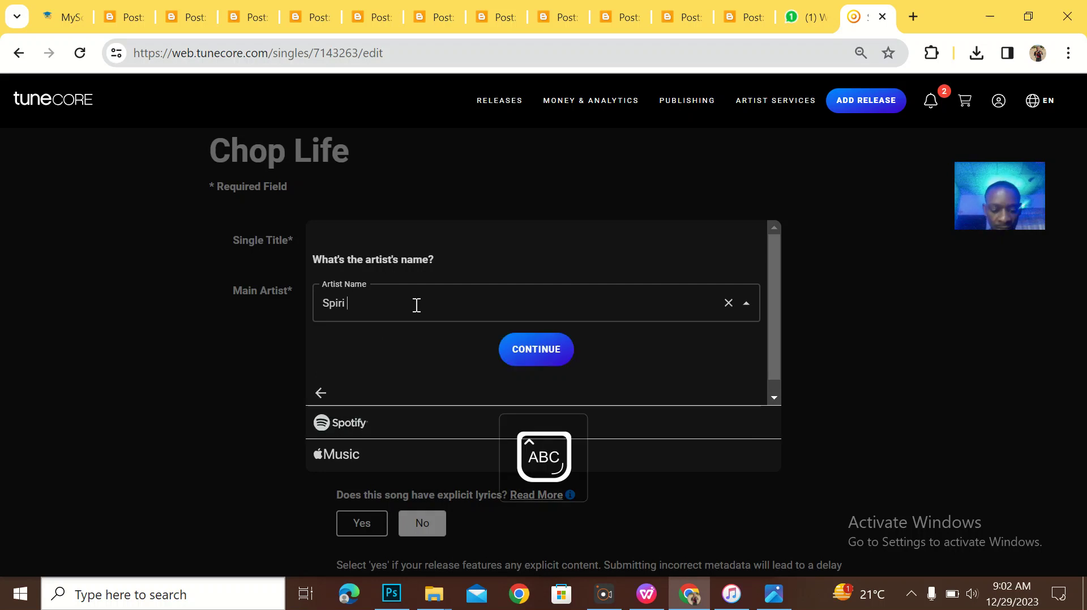
{"action": "type", "text": "T"}
{"action": "key", "text": "Caps_Lock"}
{"action": "type", "text": "ual"}
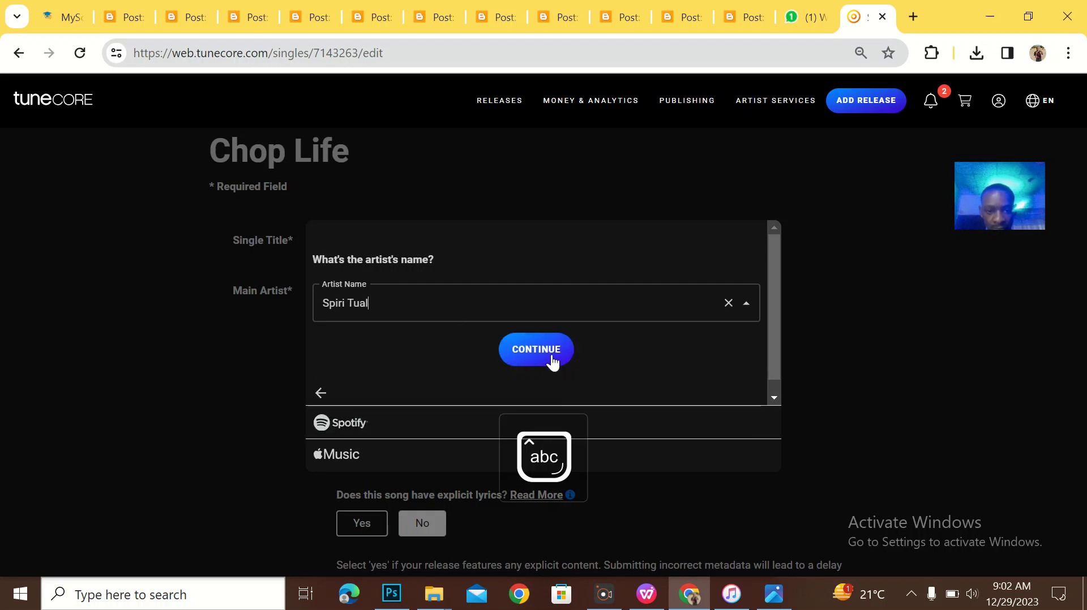
- Create new Spotify and Apple Music pages for Spiri Tual, then remove that artist again
{"action": "left_click", "coordinate": [553, 362]}
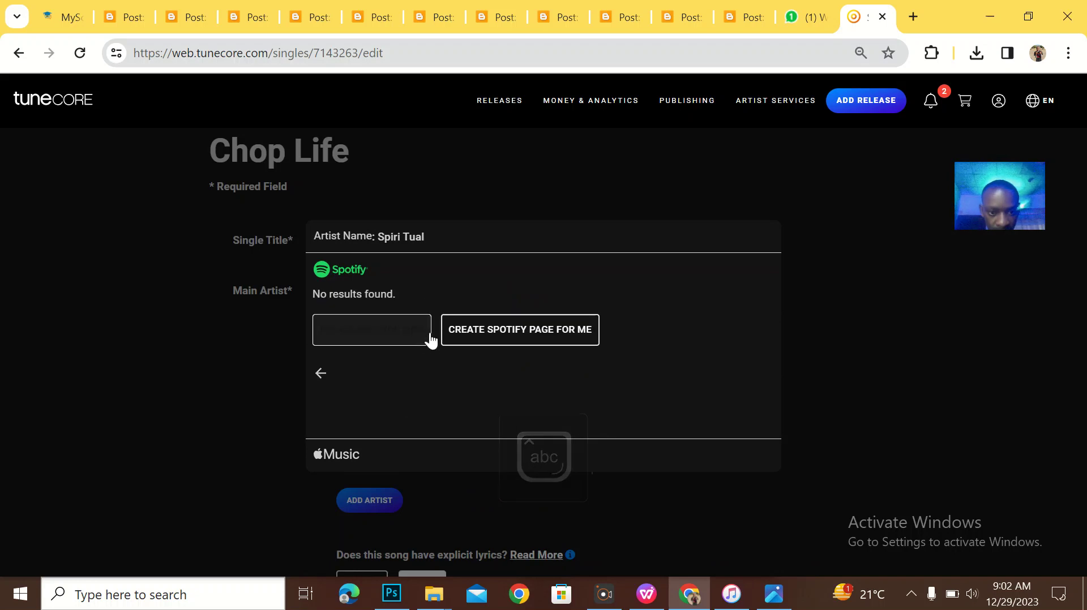
{"action": "left_click", "coordinate": [536, 336]}
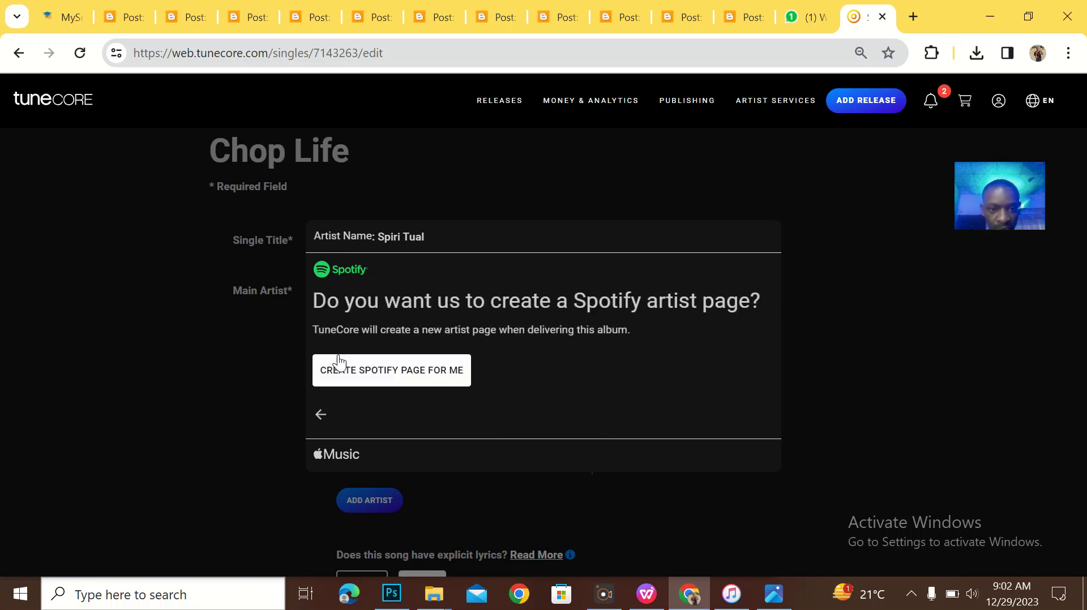
{"action": "left_click", "coordinate": [368, 379]}
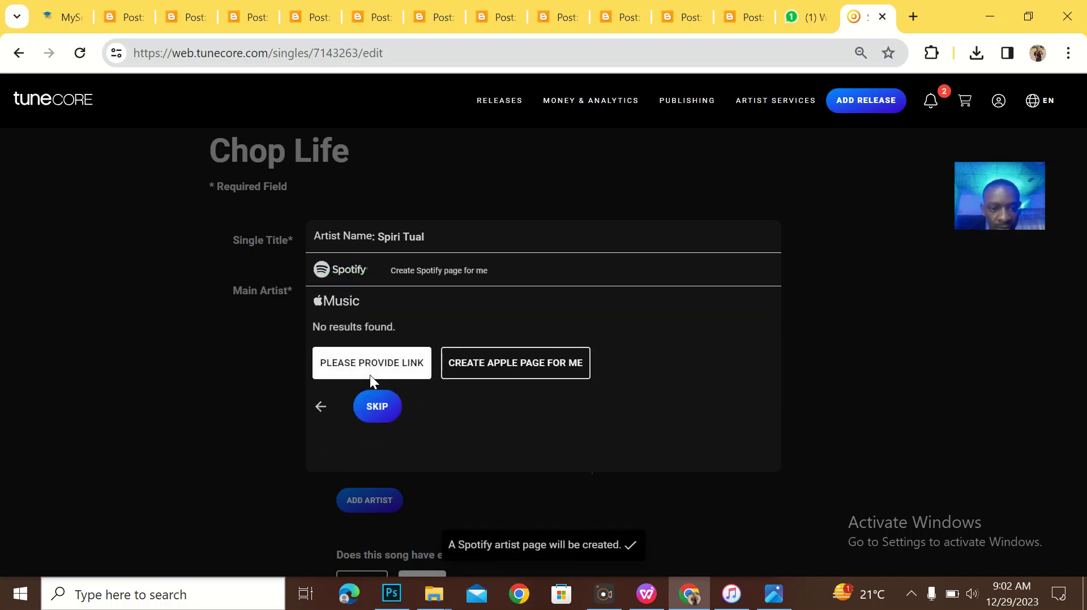
{"action": "left_click", "coordinate": [489, 363]}
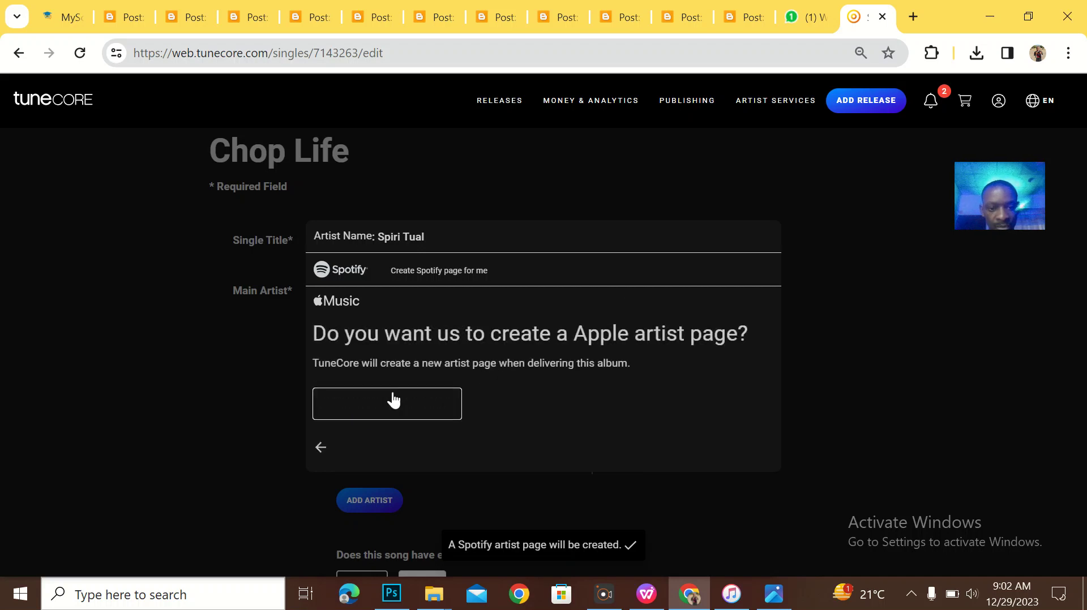
{"action": "left_click", "coordinate": [379, 405]}
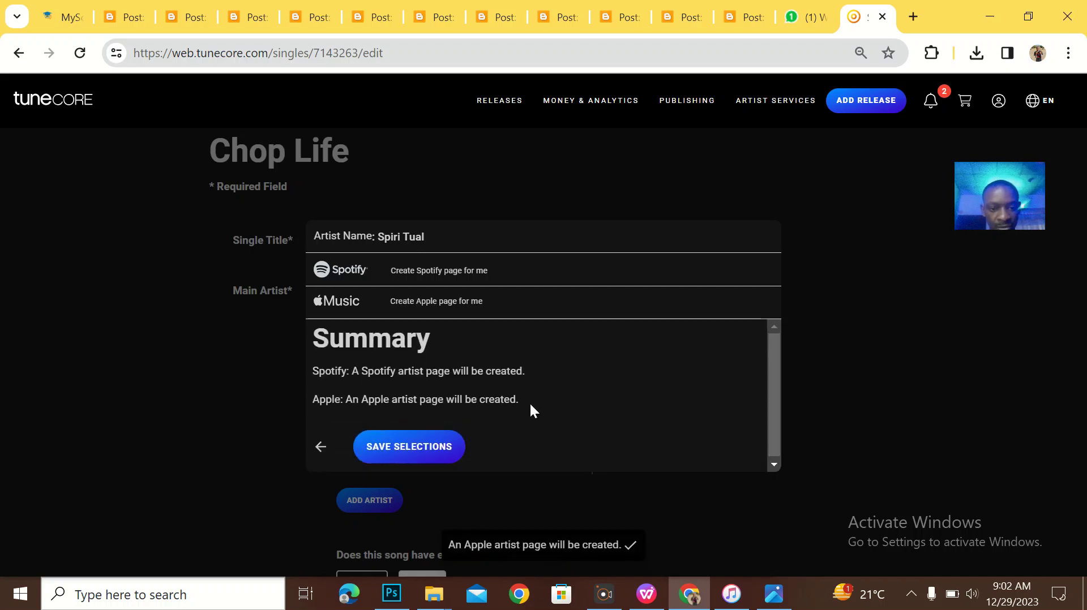
{"action": "left_click", "coordinate": [426, 454]}
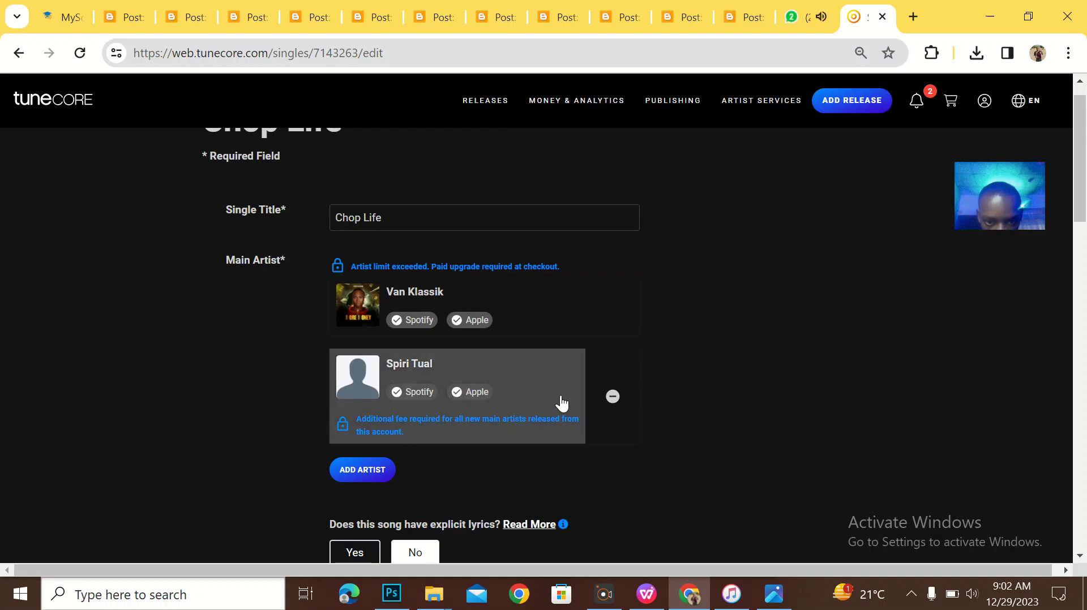
{"action": "left_click", "coordinate": [386, 433]}
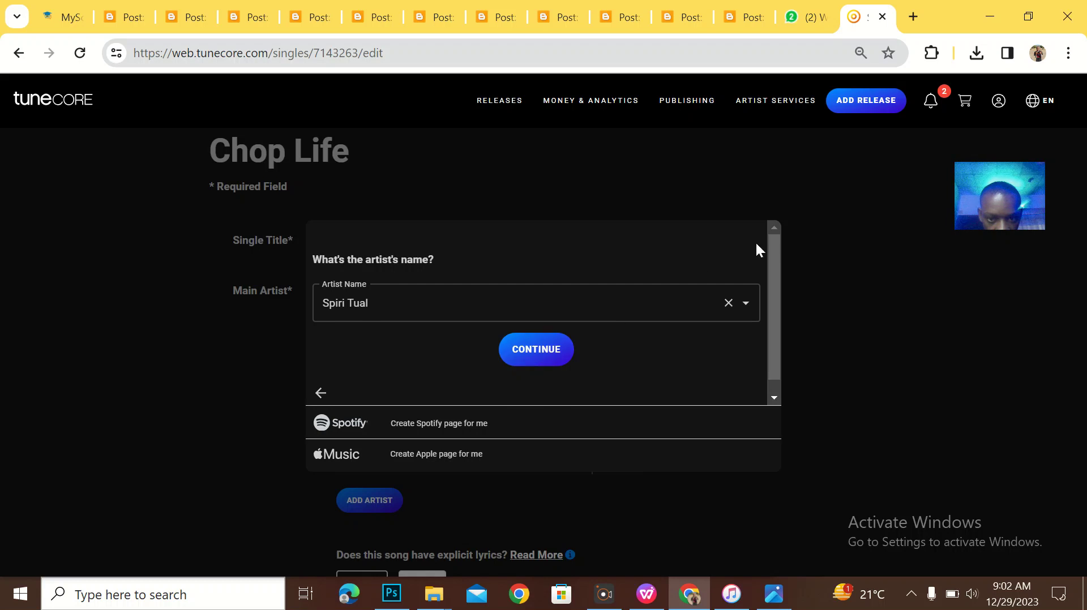
{"action": "left_click", "coordinate": [751, 204]}
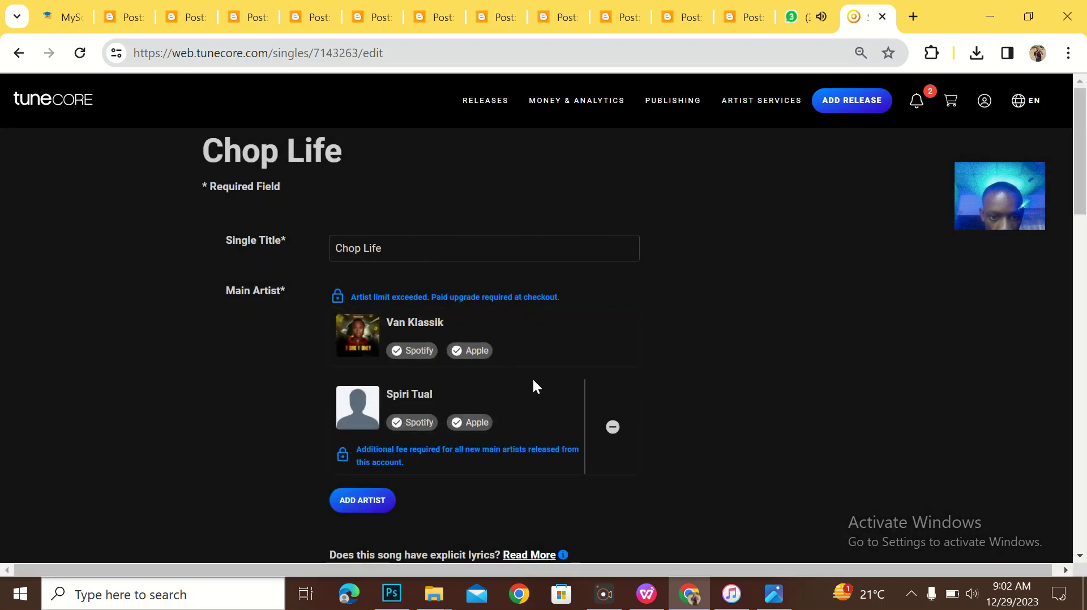
{"action": "left_click", "coordinate": [612, 431]}
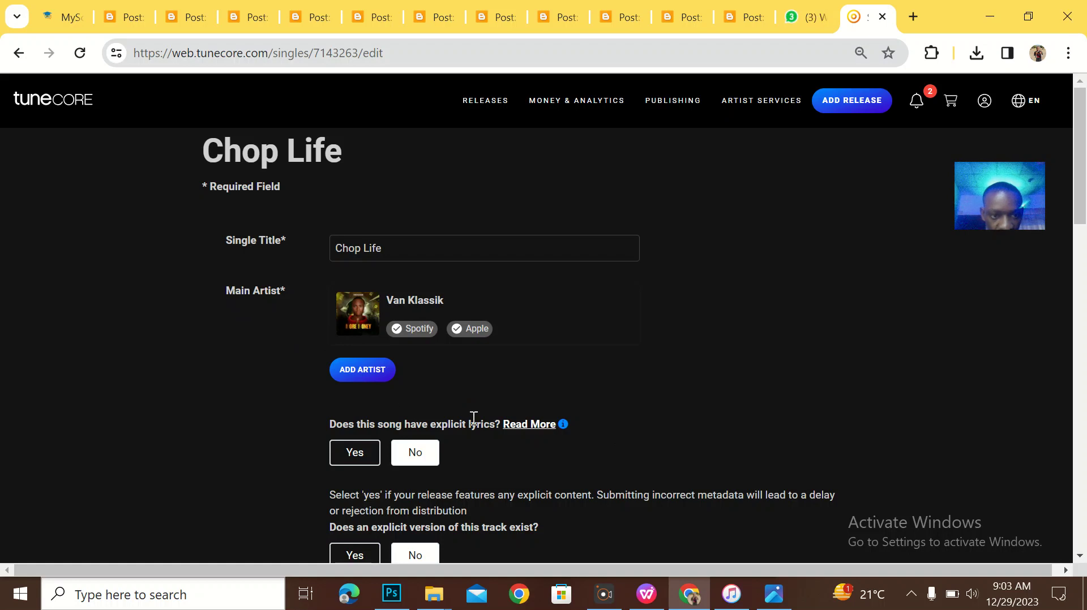
- Clear the label name and save the Chop Life release details
{"action": "scroll", "coordinate": [474, 418], "scroll_direction": "down", "scroll_amount": 15}
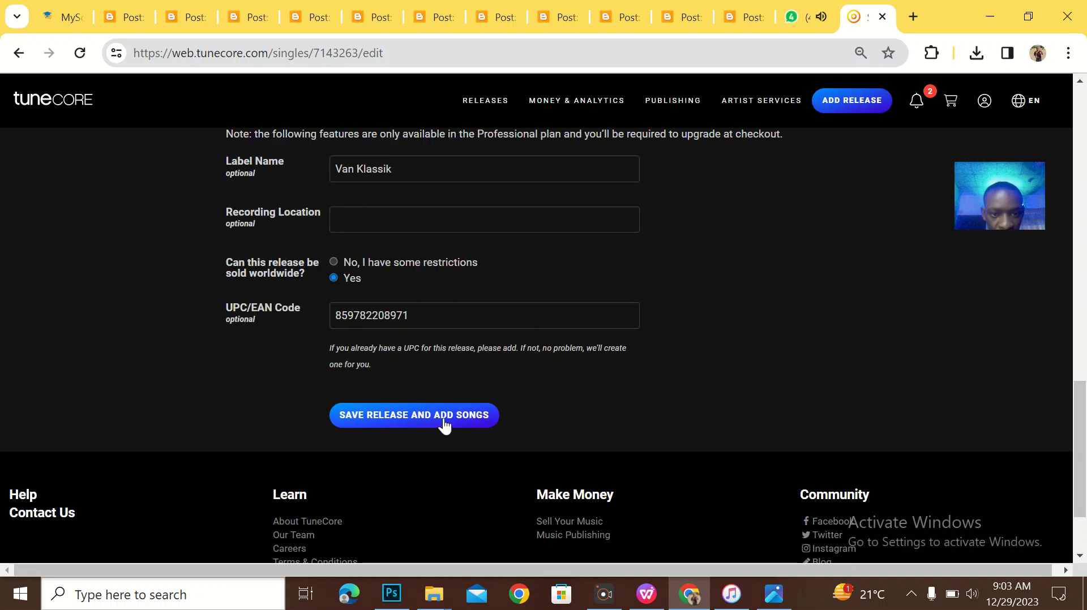
{"action": "left_click", "coordinate": [429, 416]}
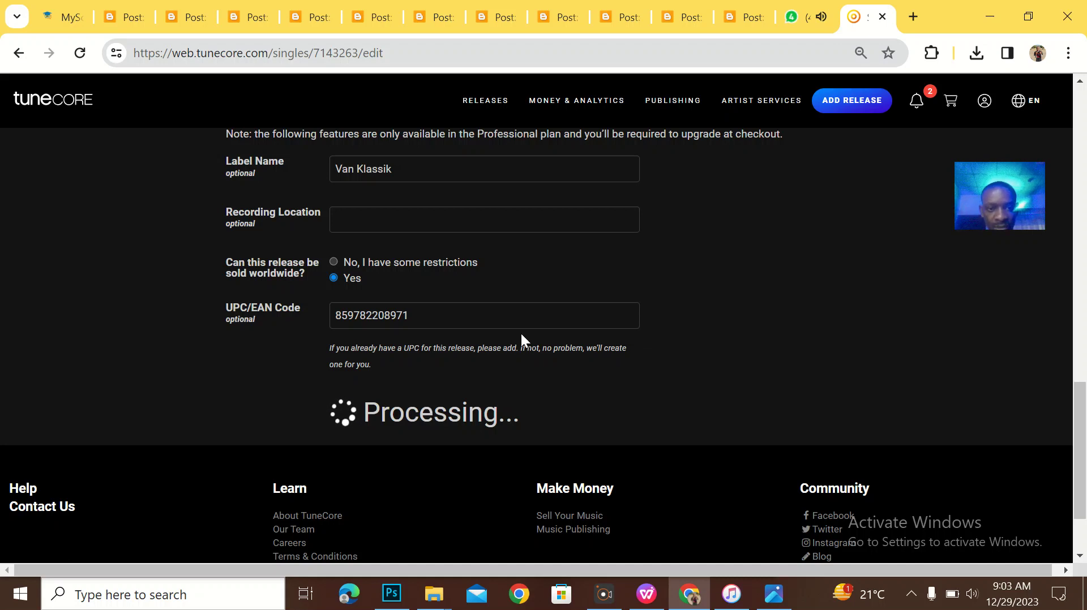
{"action": "left_click_drag", "start_coordinate": [407, 174], "coordinate": [311, 174]}
{"action": "key", "text": "BackSpace"}
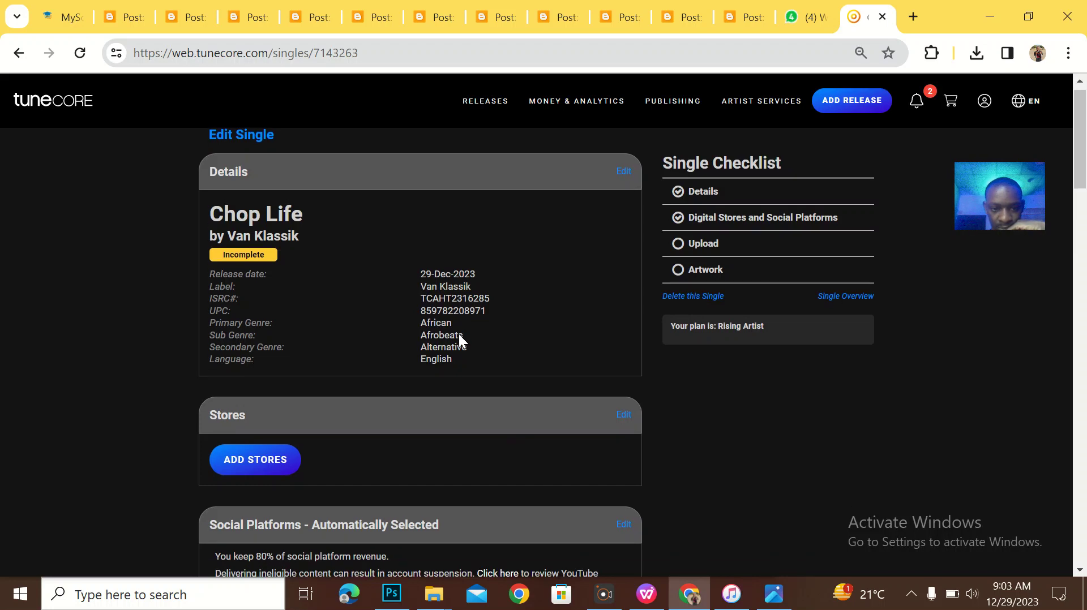
{"action": "scroll", "coordinate": [459, 336], "scroll_direction": "down", "scroll_amount": 3}
{"action": "scroll", "coordinate": [459, 338], "scroll_direction": "down", "scroll_amount": 4}
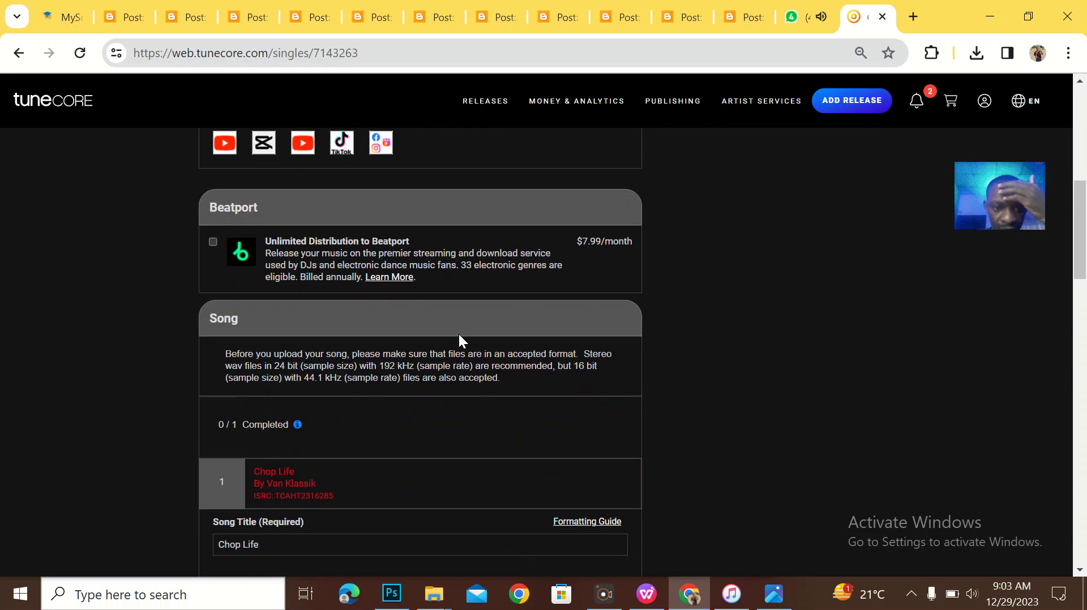
{"action": "scroll", "coordinate": [459, 339], "scroll_direction": "up", "scroll_amount": 4}
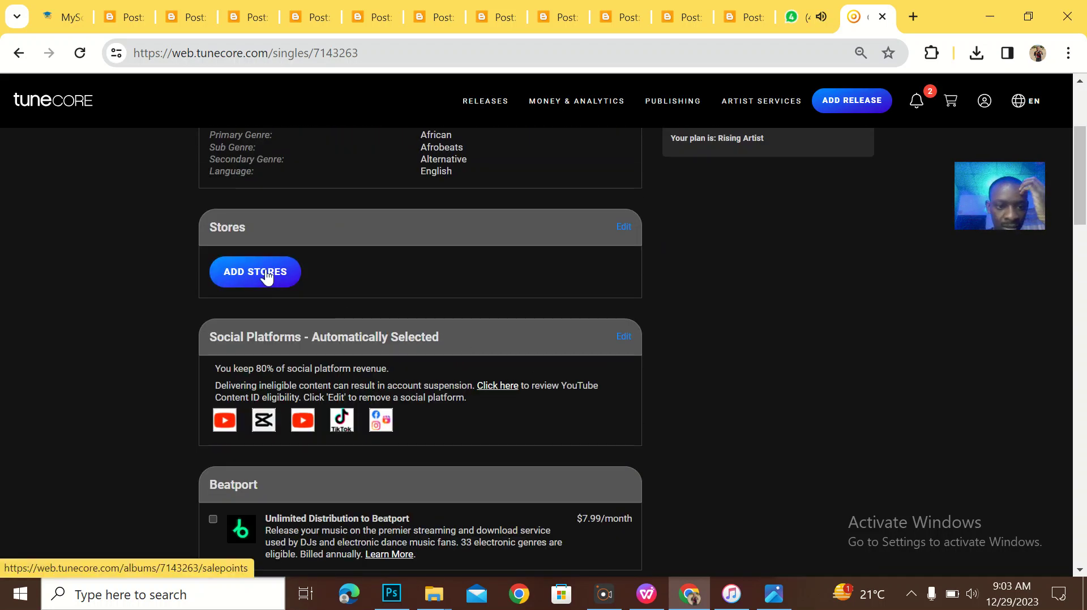
{"action": "left_click", "coordinate": [267, 274]}
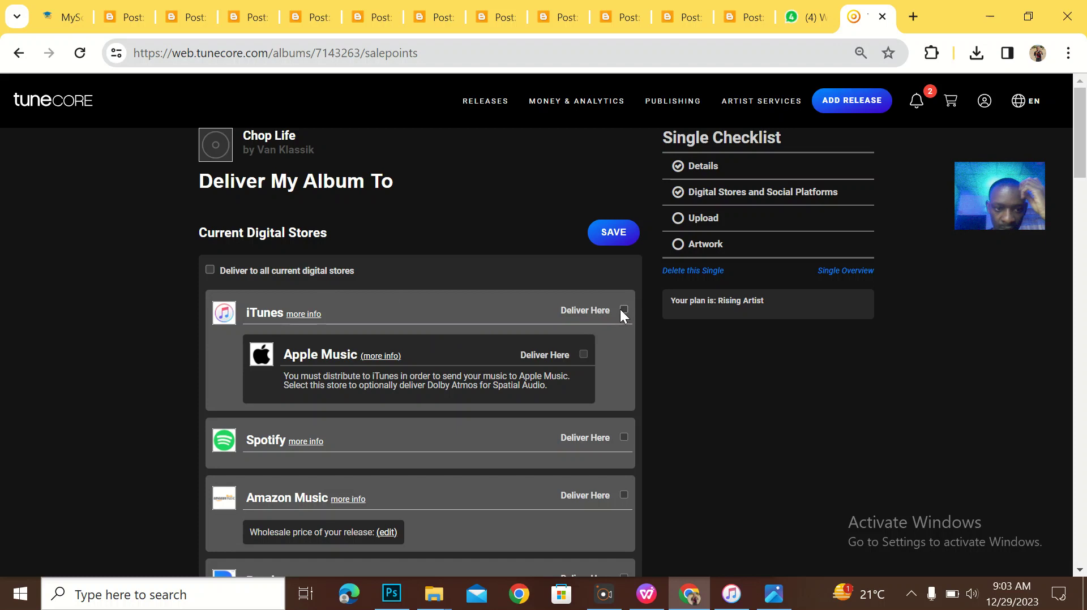
- Tick 'Deliver to all current digital stores', save, and dismiss the added-stores notice
{"action": "left_click", "coordinate": [210, 271]}
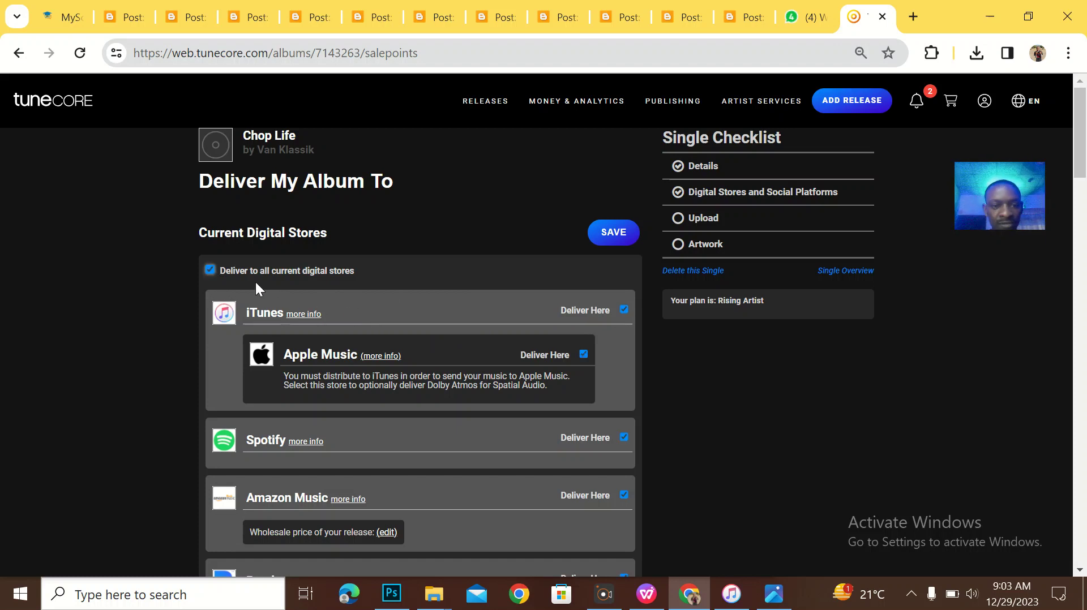
{"action": "left_click", "coordinate": [624, 234]}
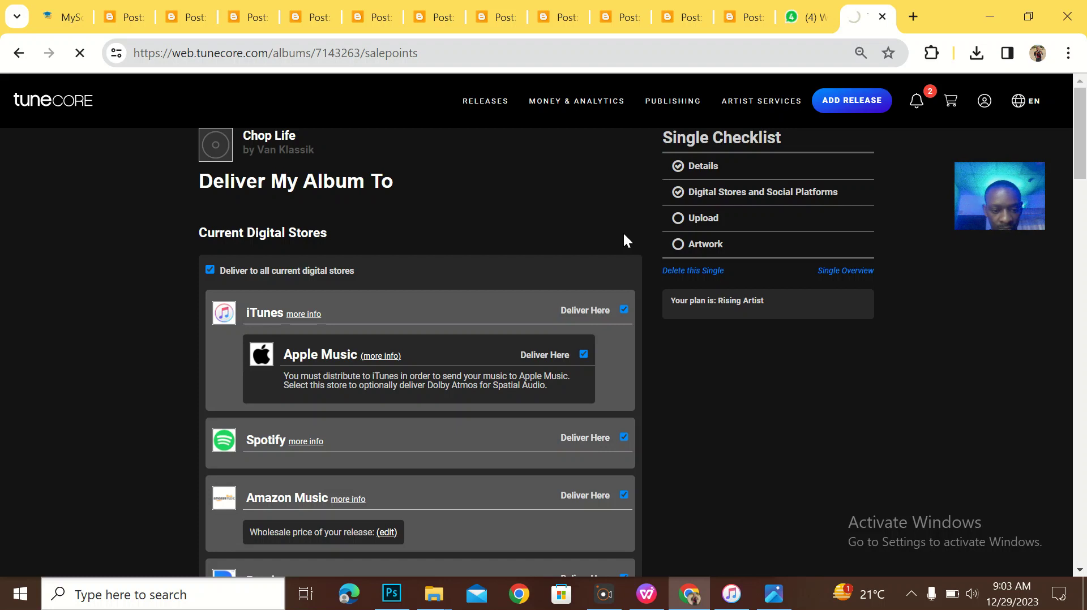
{"action": "scroll", "coordinate": [569, 253], "scroll_direction": "down", "scroll_amount": 5}
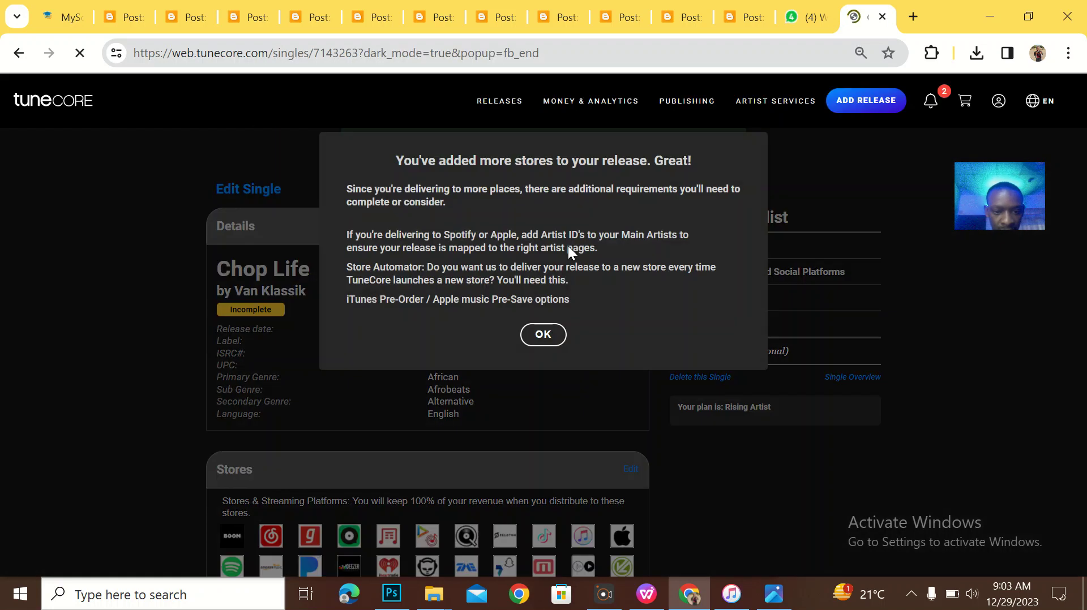
{"action": "left_click", "coordinate": [543, 334]}
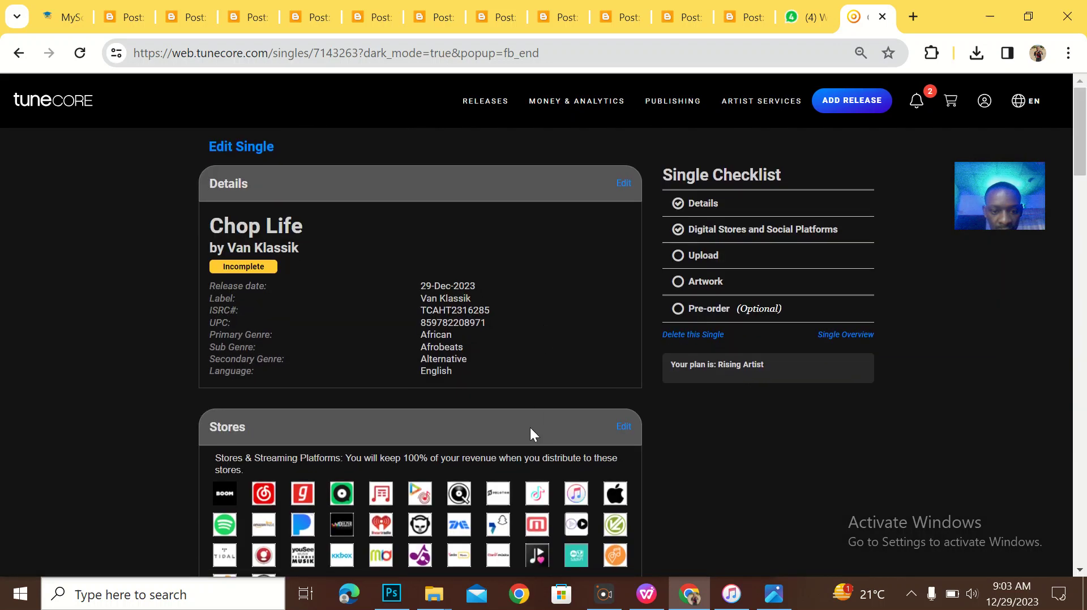
- Set Van Klassik as the song's songwriter
{"action": "scroll", "coordinate": [531, 427], "scroll_direction": "down", "scroll_amount": 8}
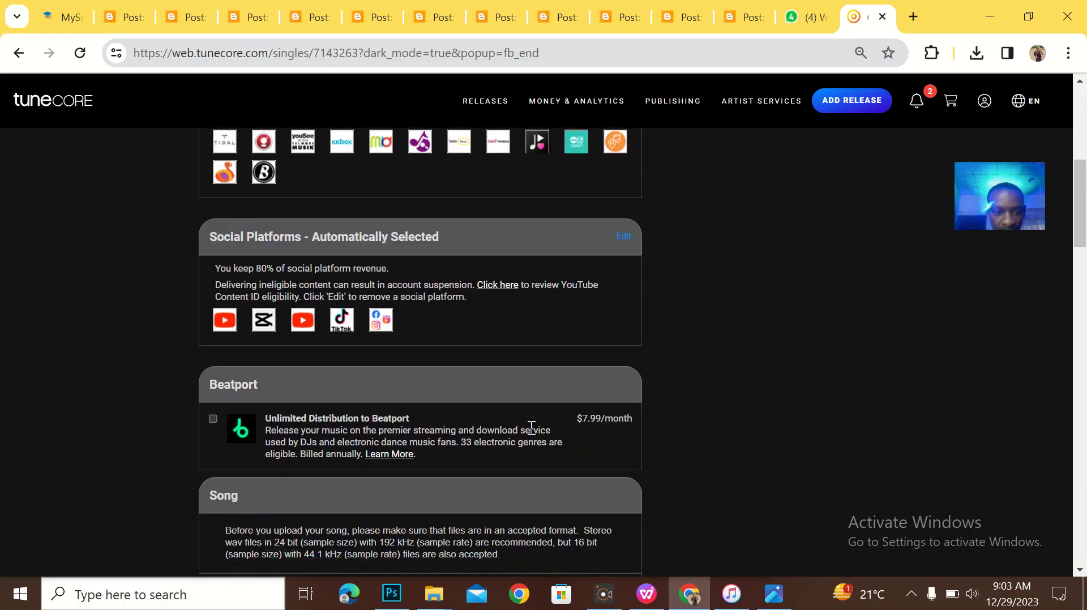
{"action": "scroll", "coordinate": [531, 427], "scroll_direction": "down", "scroll_amount": 2}
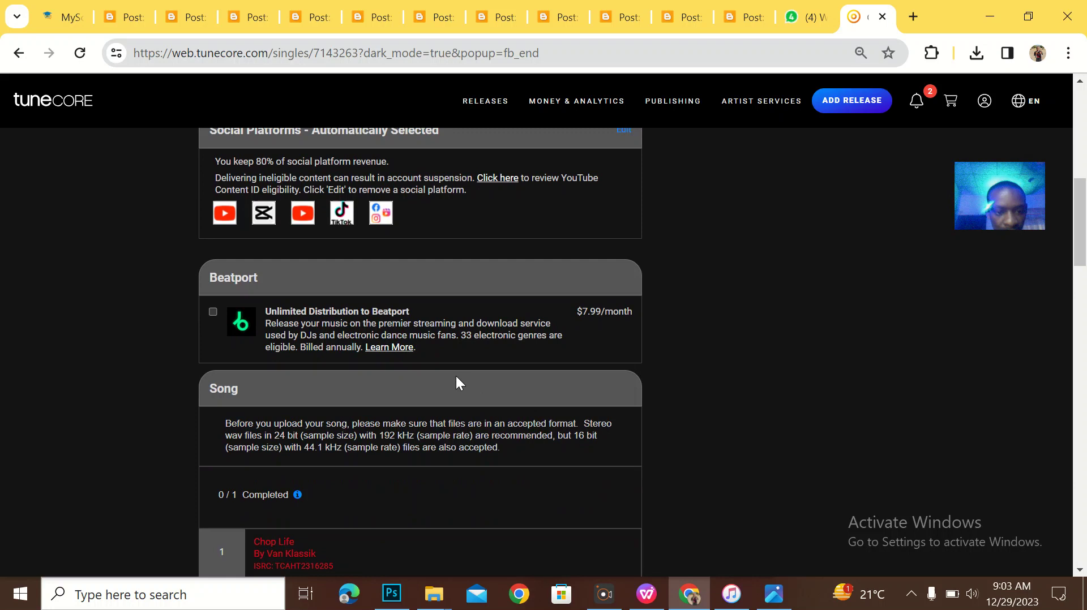
{"action": "scroll", "coordinate": [458, 384], "scroll_direction": "down", "scroll_amount": 1}
{"action": "scroll", "coordinate": [471, 390], "scroll_direction": "down", "scroll_amount": 2}
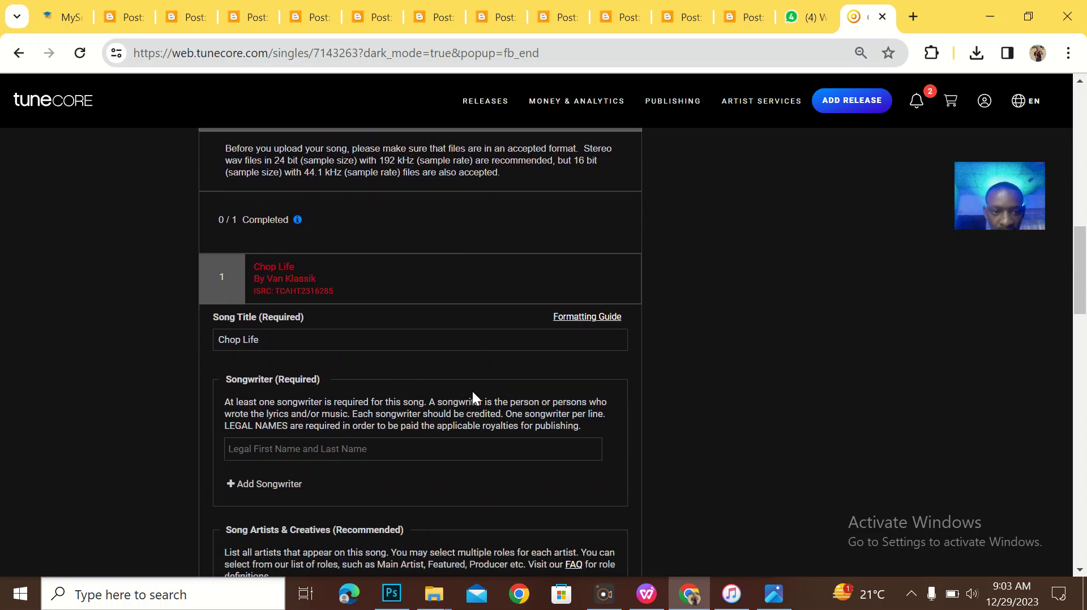
{"action": "scroll", "coordinate": [471, 310], "scroll_direction": "up", "scroll_amount": 1}
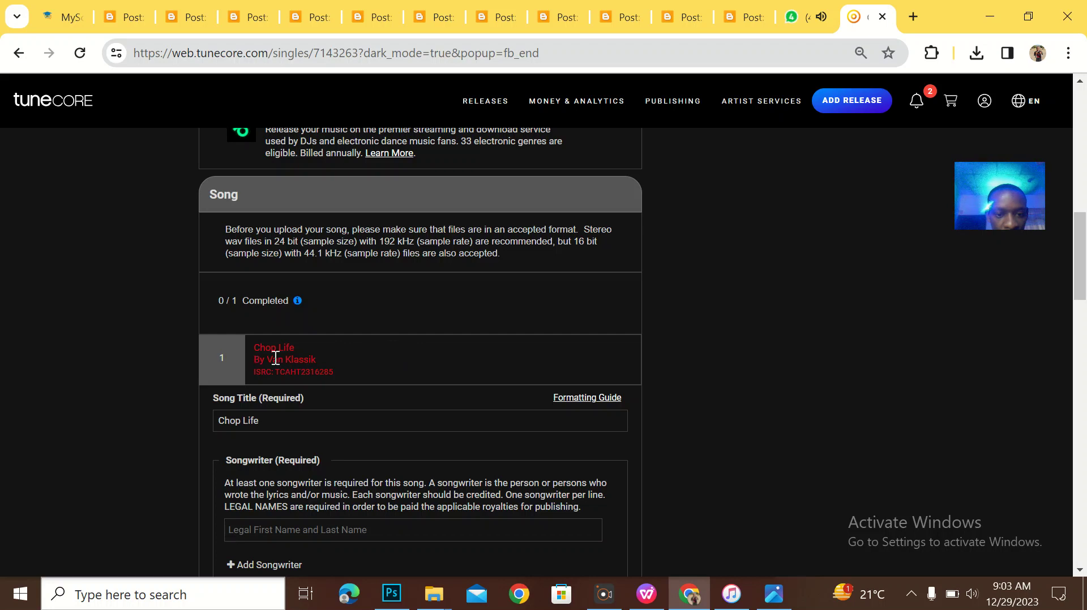
{"action": "scroll", "coordinate": [363, 355], "scroll_direction": "down", "scroll_amount": 1}
{"action": "scroll", "coordinate": [362, 355], "scroll_direction": "up", "scroll_amount": 3}
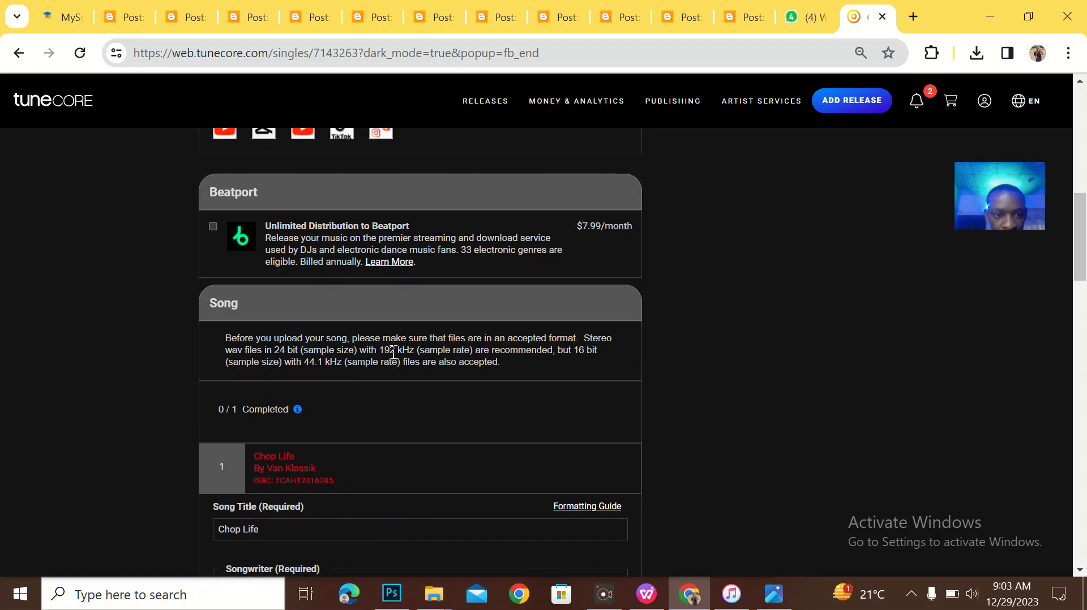
{"action": "scroll", "coordinate": [363, 451], "scroll_direction": "down", "scroll_amount": 1}
{"action": "scroll", "coordinate": [363, 451], "scroll_direction": "down", "scroll_amount": 4}
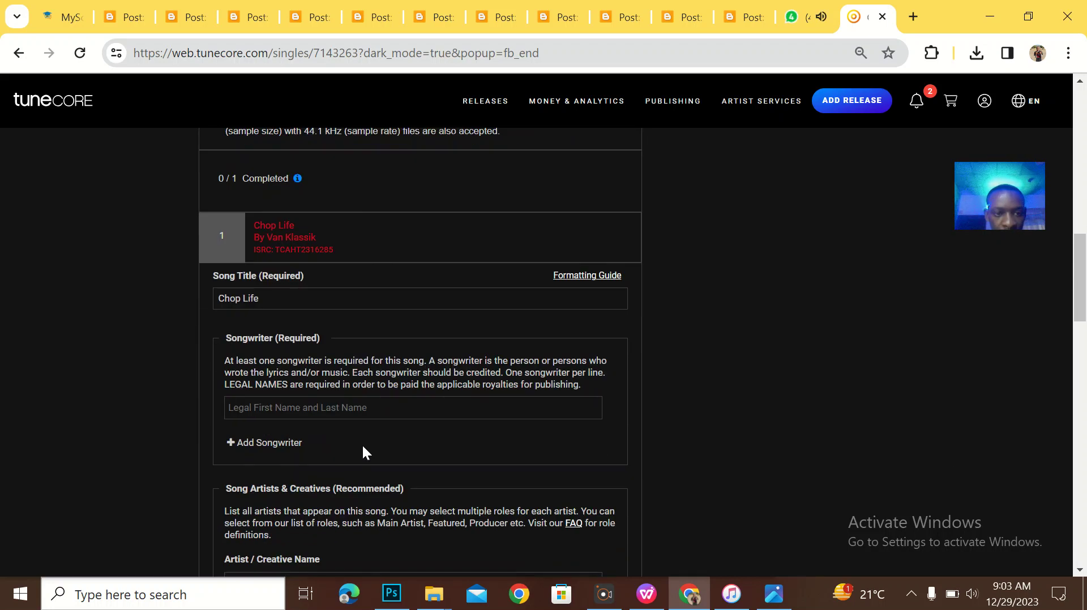
{"action": "scroll", "coordinate": [363, 451], "scroll_direction": "up", "scroll_amount": 4}
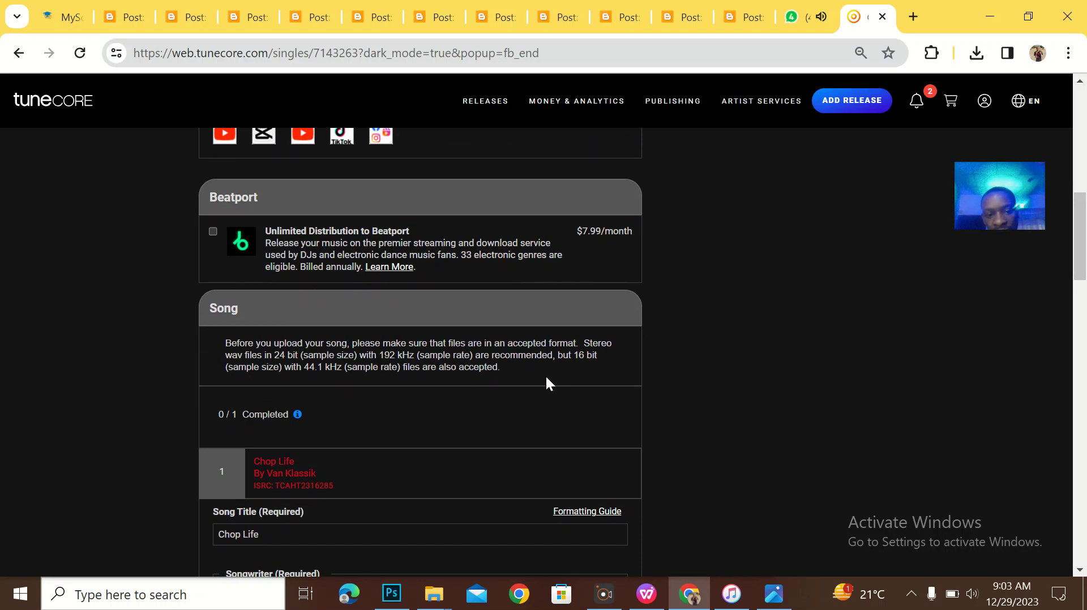
{"action": "scroll", "coordinate": [481, 506], "scroll_direction": "down", "scroll_amount": 4}
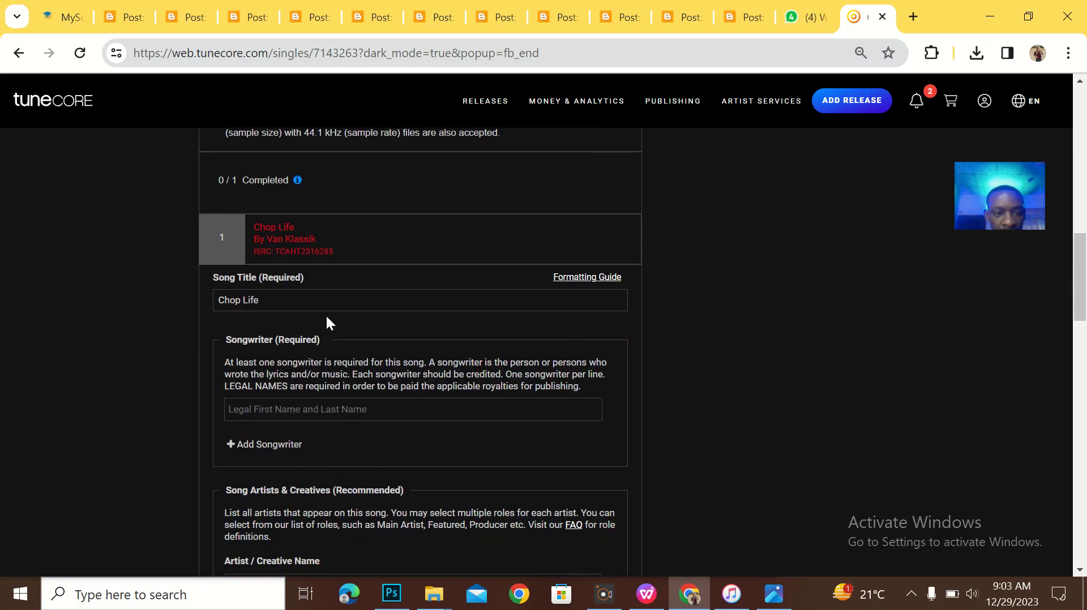
{"action": "left_click", "coordinate": [294, 410]}
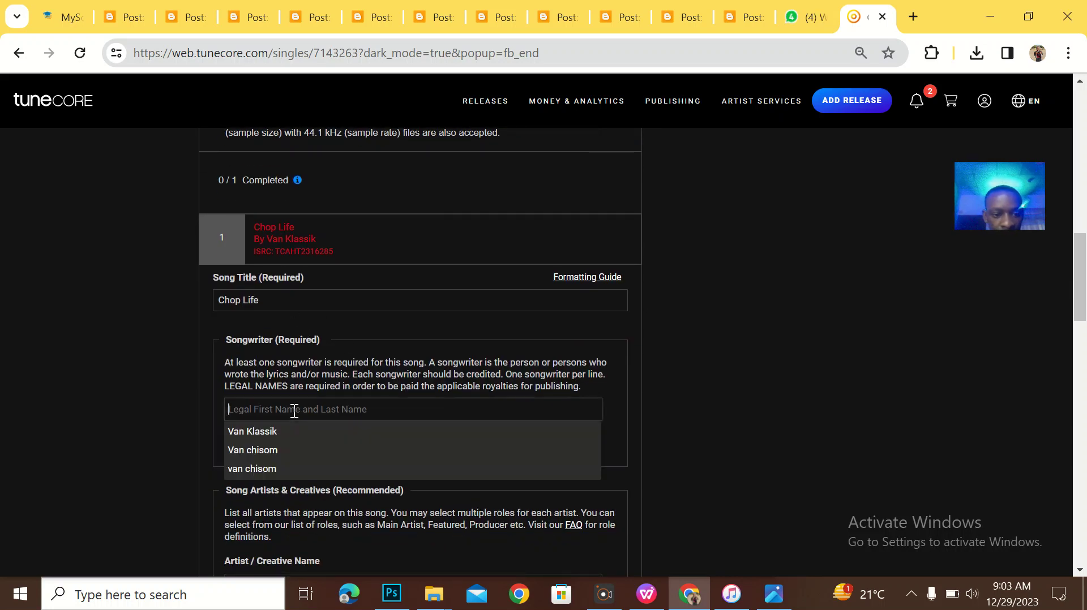
{"action": "left_click", "coordinate": [291, 432]}
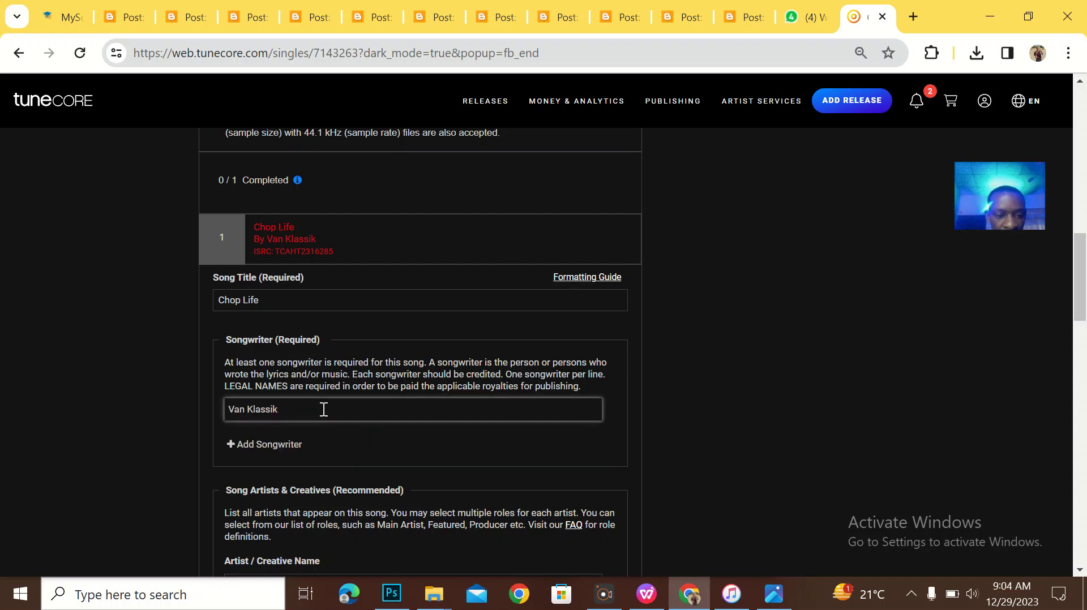
- Add 'Spiri tual' as a second artist with the featured role
{"action": "scroll", "coordinate": [324, 412], "scroll_direction": "down", "scroll_amount": 1}
{"action": "scroll", "coordinate": [352, 426], "scroll_direction": "down", "scroll_amount": 3}
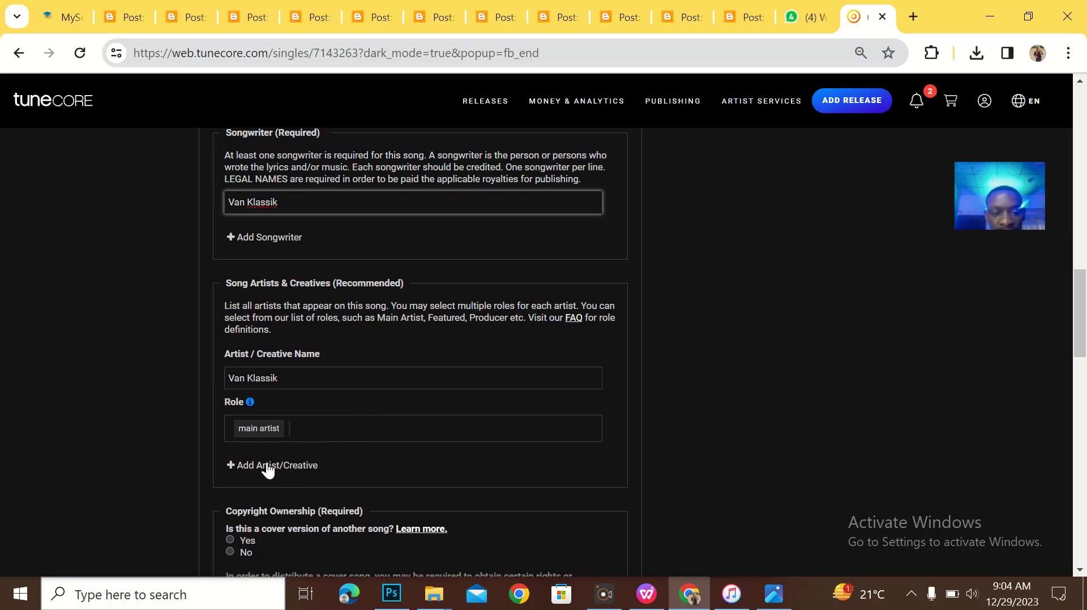
{"action": "left_click", "coordinate": [263, 466]}
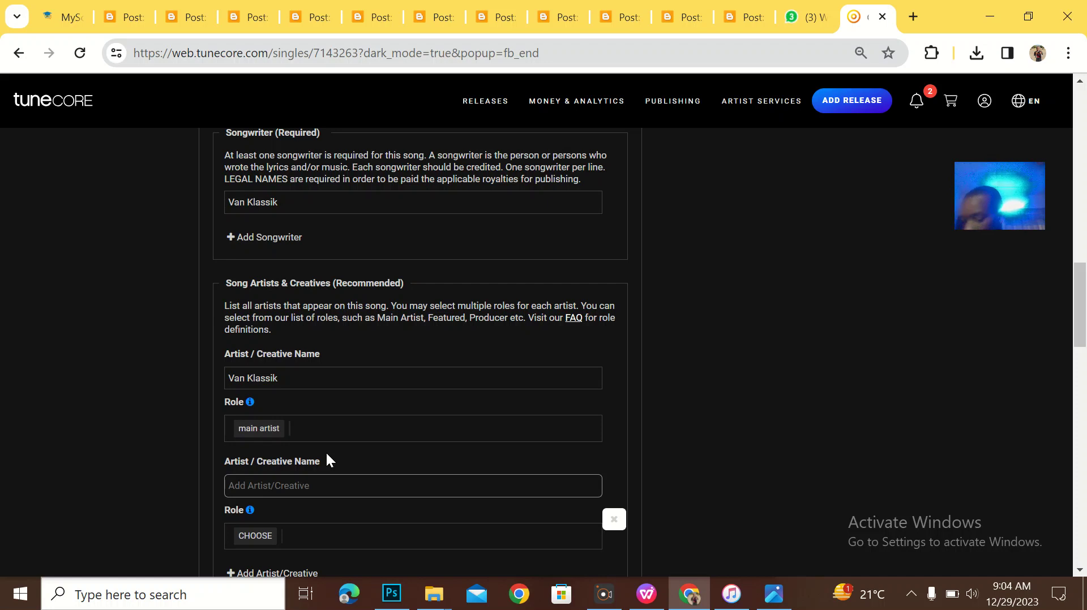
{"action": "scroll", "coordinate": [289, 480], "scroll_direction": "down", "scroll_amount": 2}
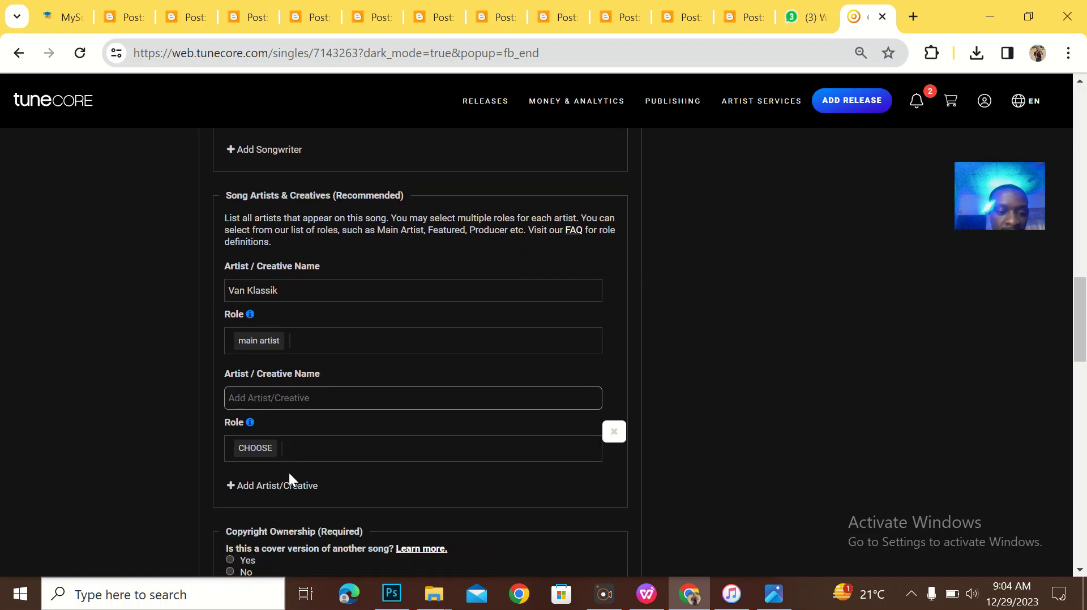
{"action": "left_click", "coordinate": [274, 397]}
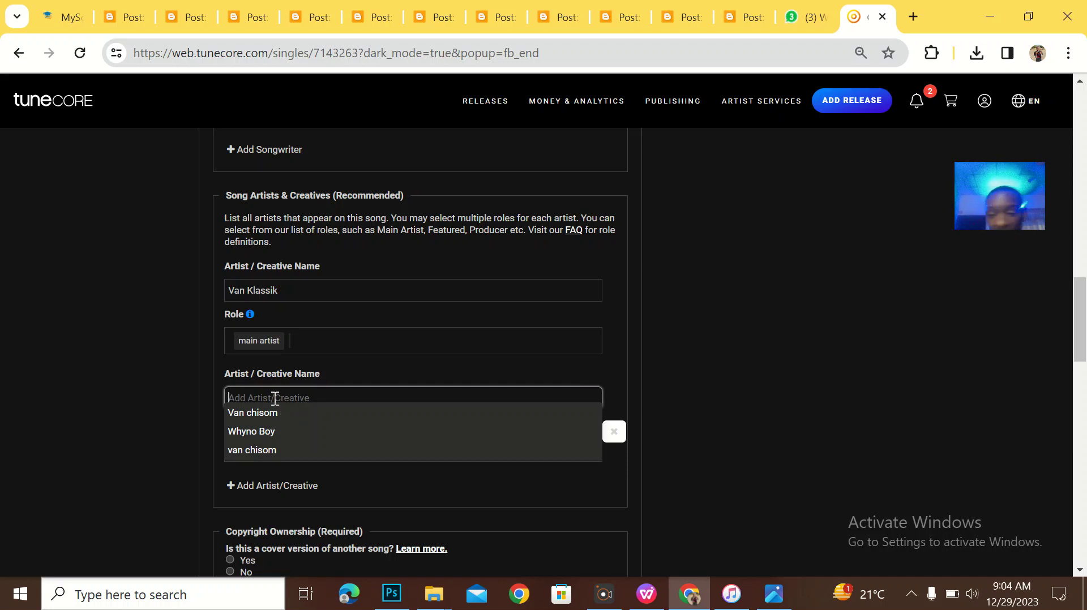
{"action": "type", "text": "Spiri"}
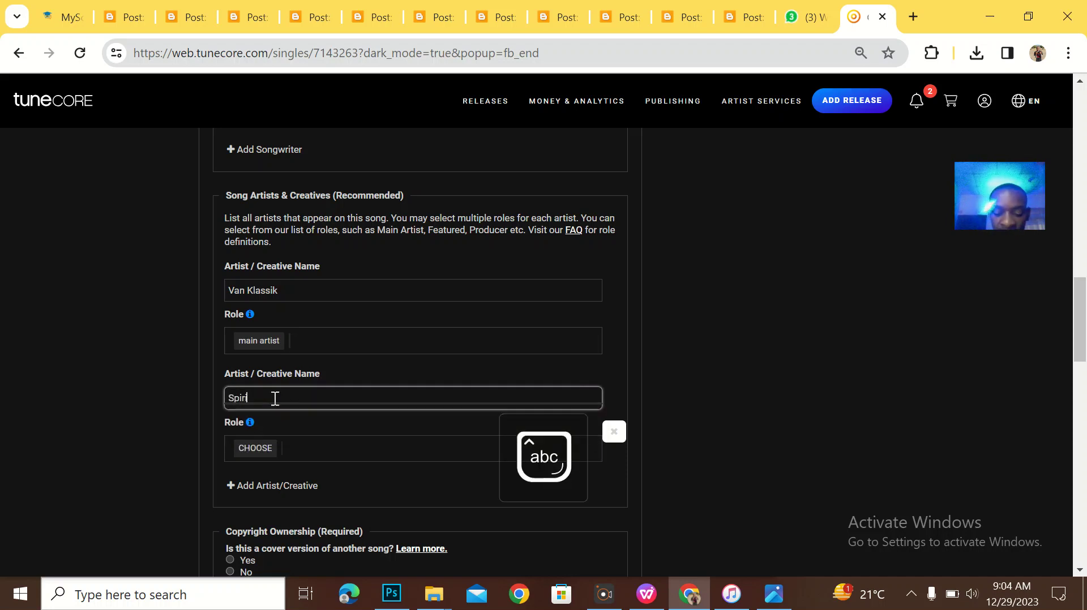
{"action": "type", "text": " tual"}
{"action": "left_click", "coordinate": [247, 398]}
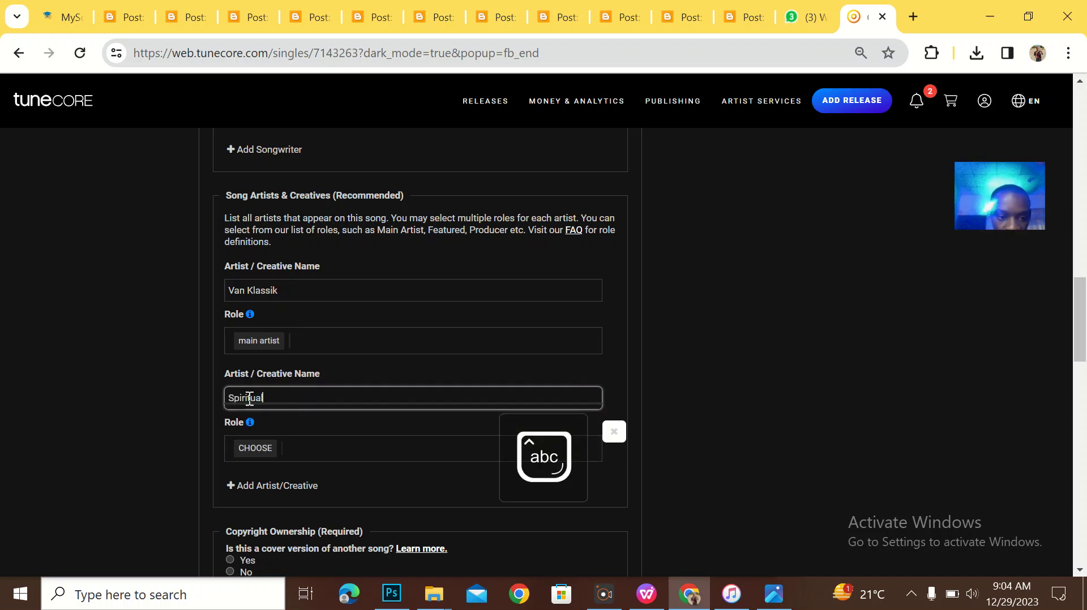
{"action": "left_click", "coordinate": [259, 447]}
{"action": "left_click", "coordinate": [266, 407]}
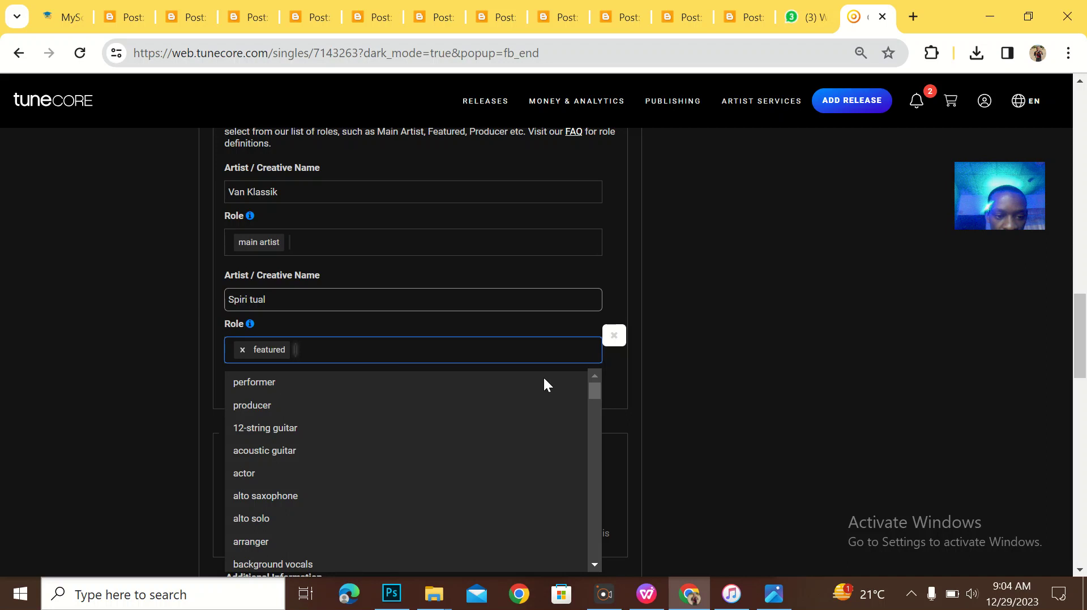
{"action": "left_click", "coordinate": [704, 426]}
{"action": "scroll", "coordinate": [429, 430], "scroll_direction": "down", "scroll_amount": 3}
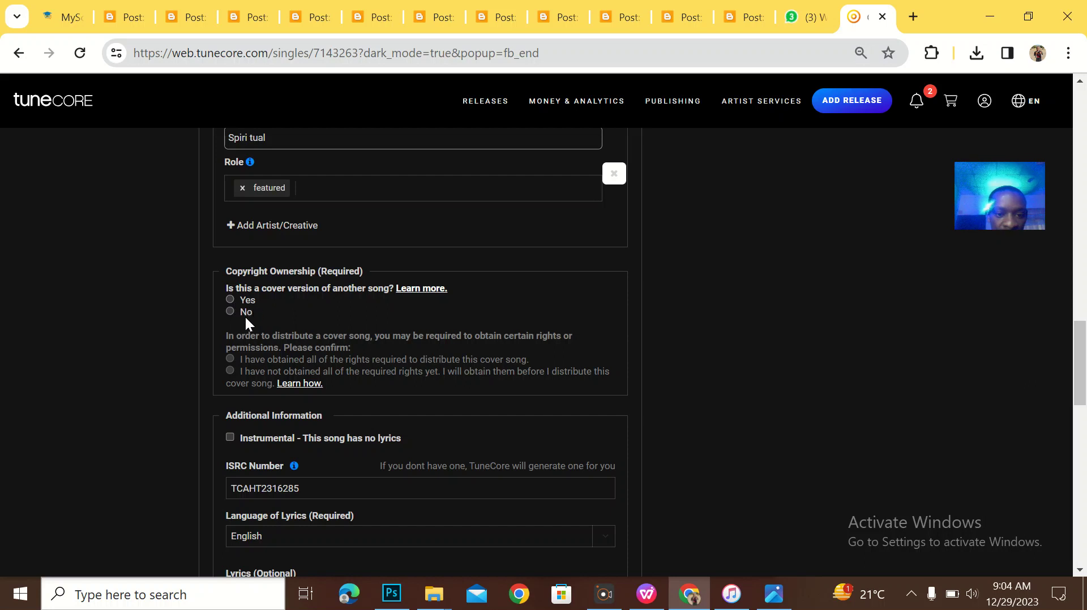
- Answer No to the cover-version question and save the song details
{"action": "left_click", "coordinate": [231, 311]}
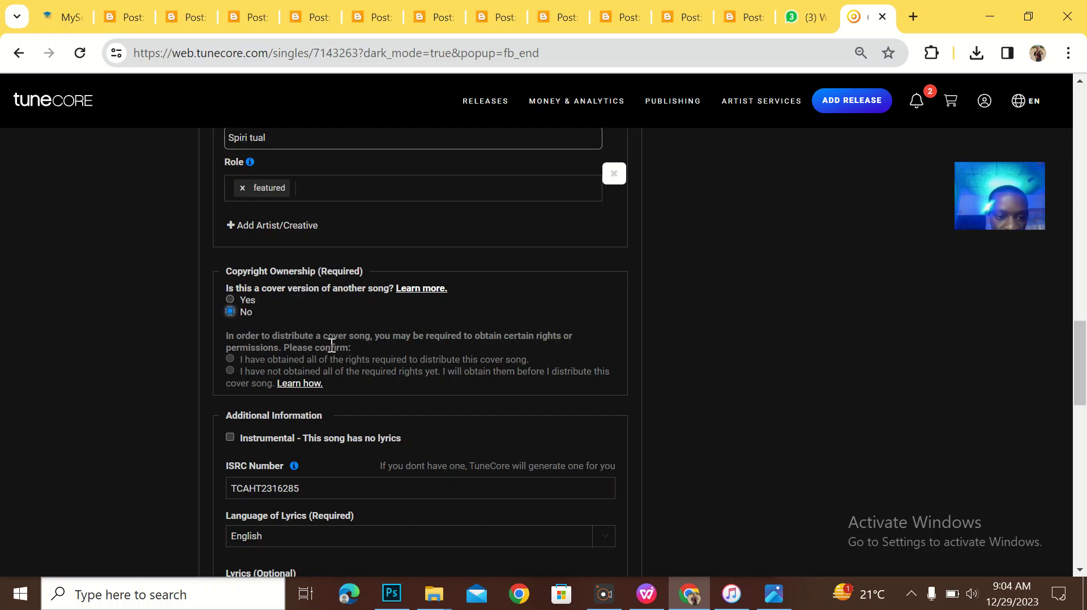
{"action": "scroll", "coordinate": [332, 345], "scroll_direction": "down", "scroll_amount": 2}
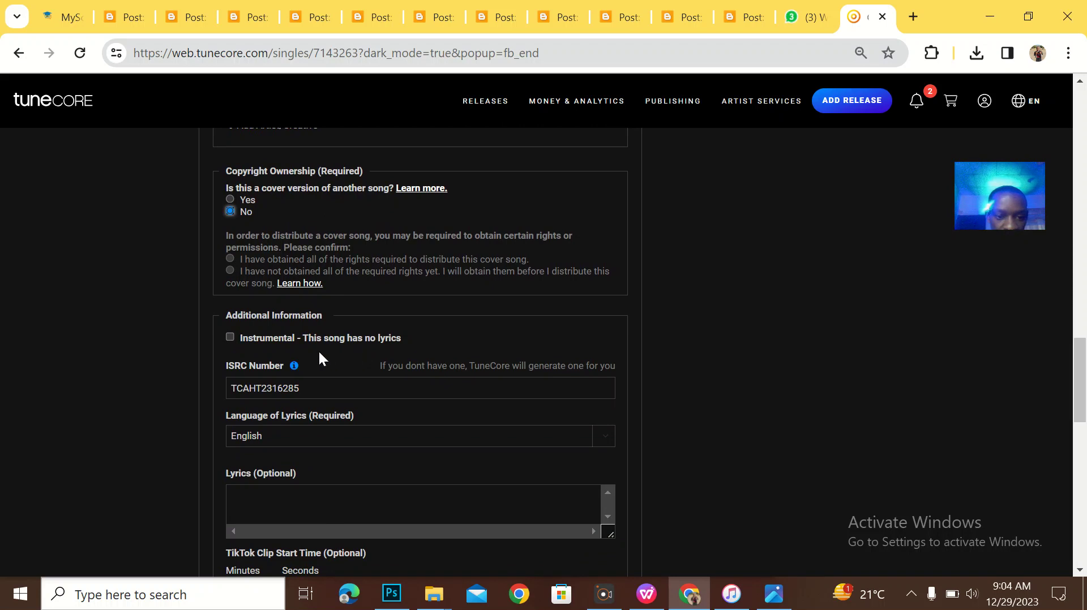
{"action": "scroll", "coordinate": [373, 360], "scroll_direction": "down", "scroll_amount": 1}
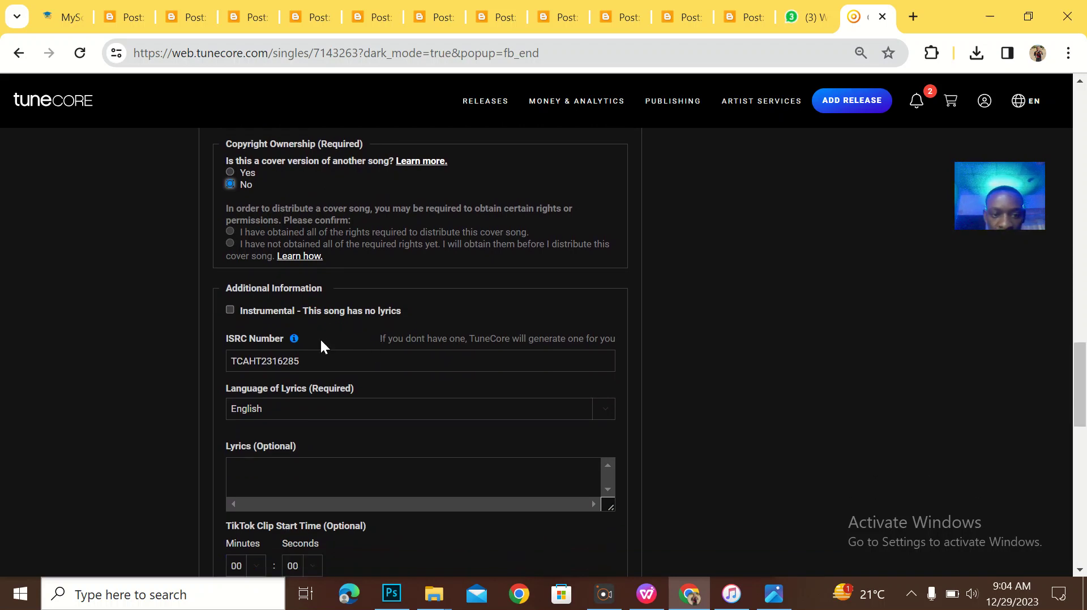
{"action": "left_click_drag", "start_coordinate": [252, 312], "coordinate": [423, 308]}
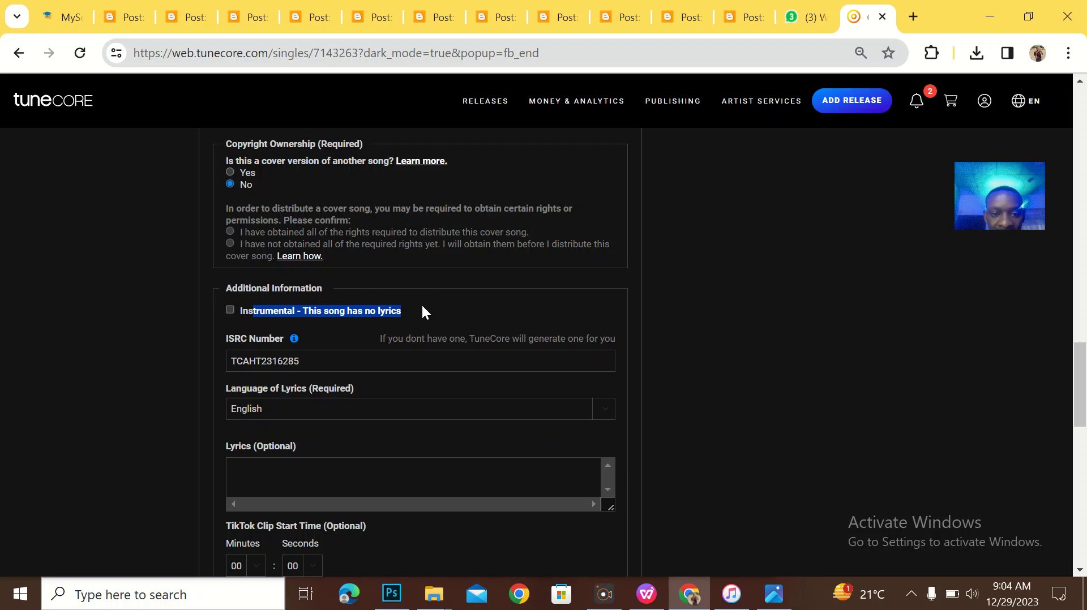
{"action": "scroll", "coordinate": [416, 334], "scroll_direction": "down", "scroll_amount": 3}
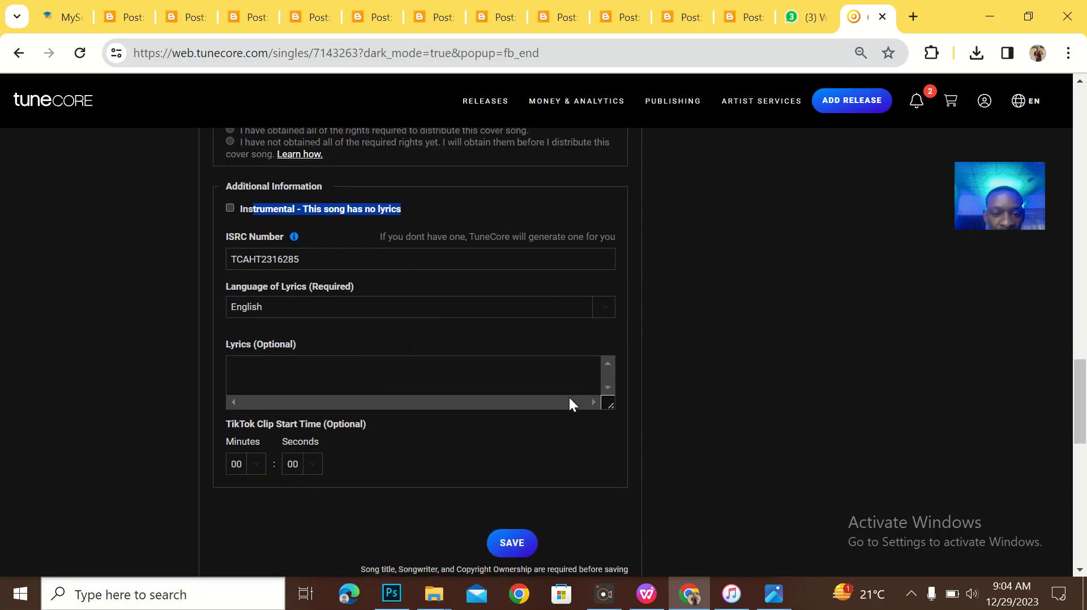
{"action": "left_click", "coordinate": [670, 377]}
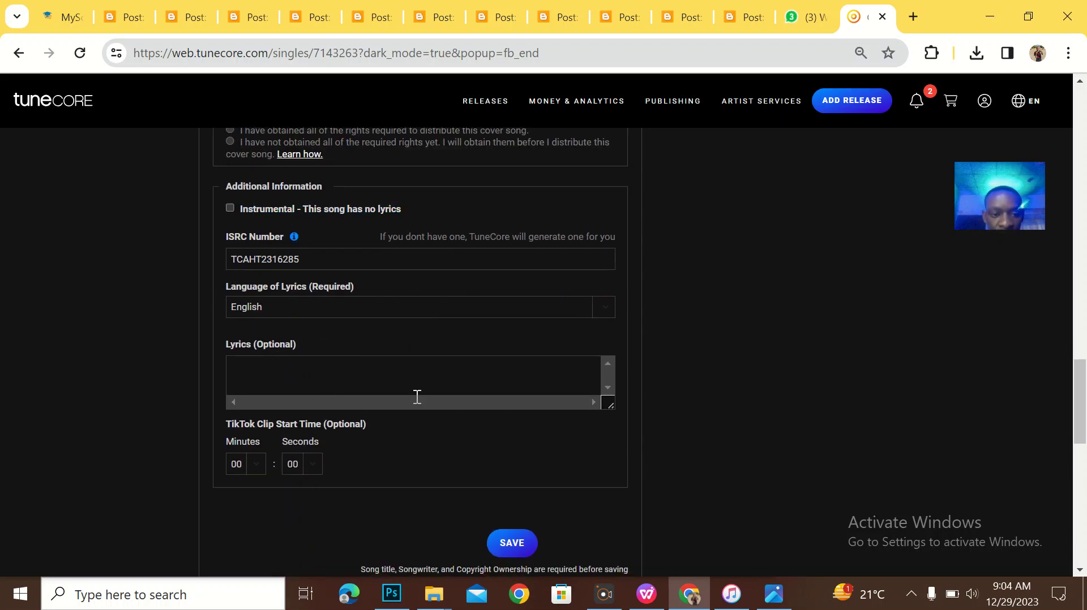
{"action": "scroll", "coordinate": [420, 401], "scroll_direction": "down", "scroll_amount": 2}
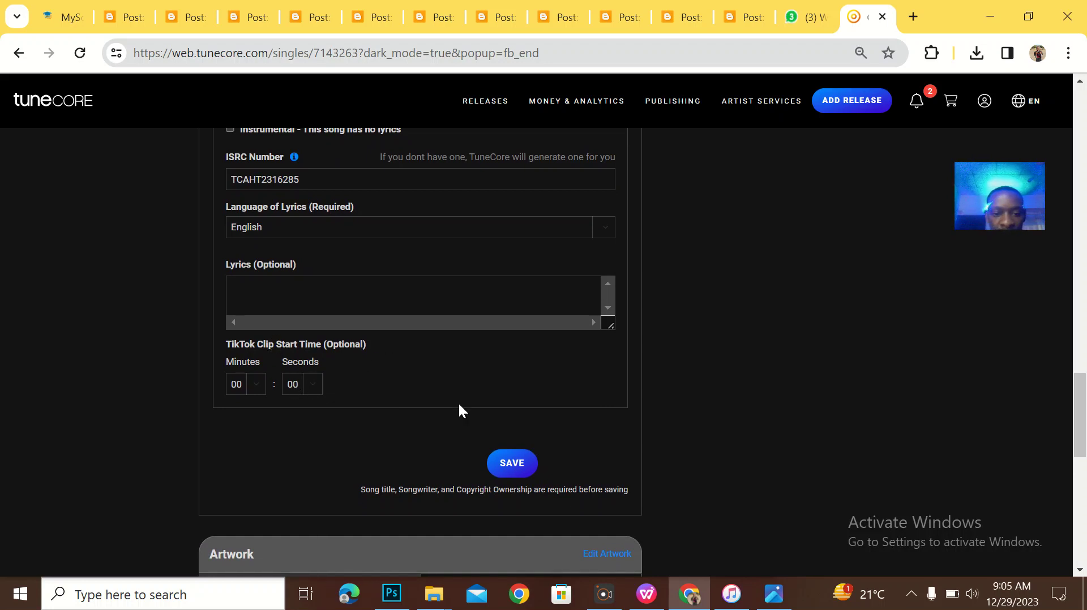
{"action": "left_click", "coordinate": [516, 463]}
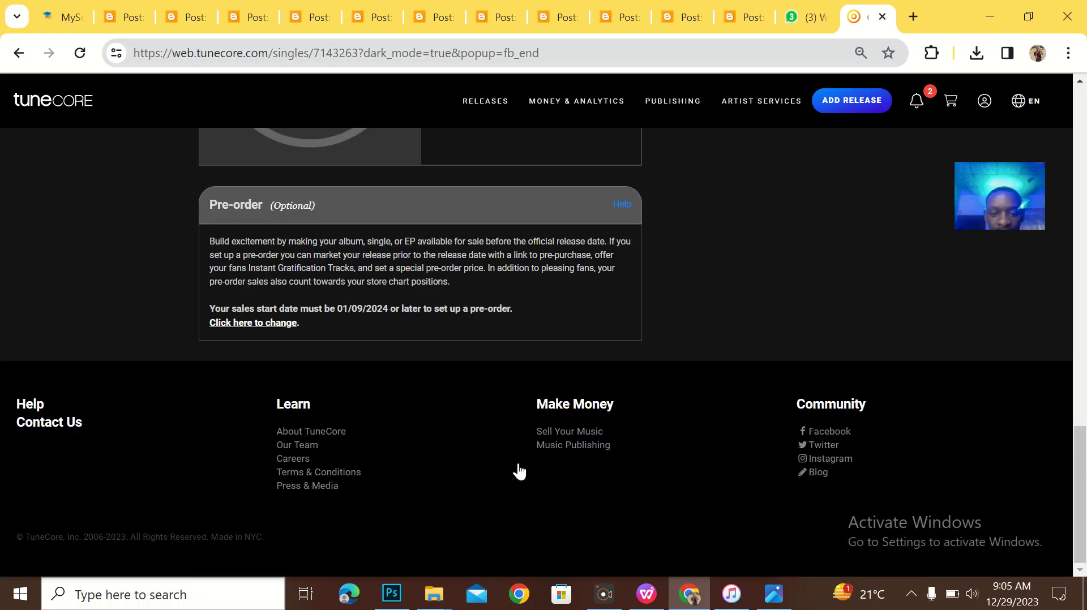
- Highlight the Song section's file format notice, then minimize Chrome and select the Chop Life audio file
{"action": "scroll", "coordinate": [519, 472], "scroll_direction": "up", "scroll_amount": 5}
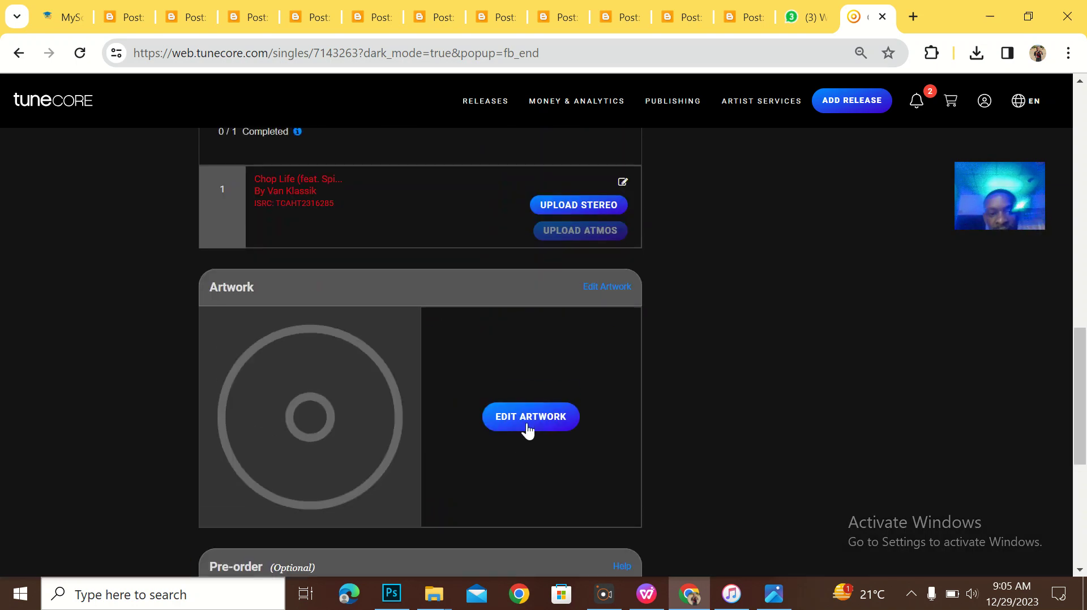
{"action": "scroll", "coordinate": [526, 395], "scroll_direction": "up", "scroll_amount": 4}
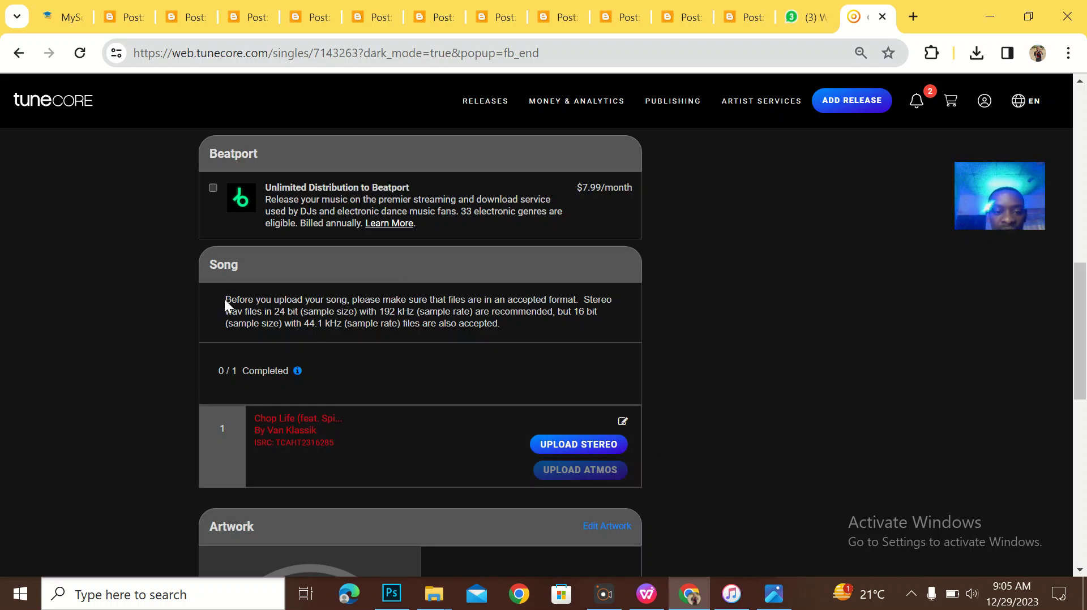
{"action": "left_click_drag", "start_coordinate": [224, 299], "coordinate": [549, 323]}
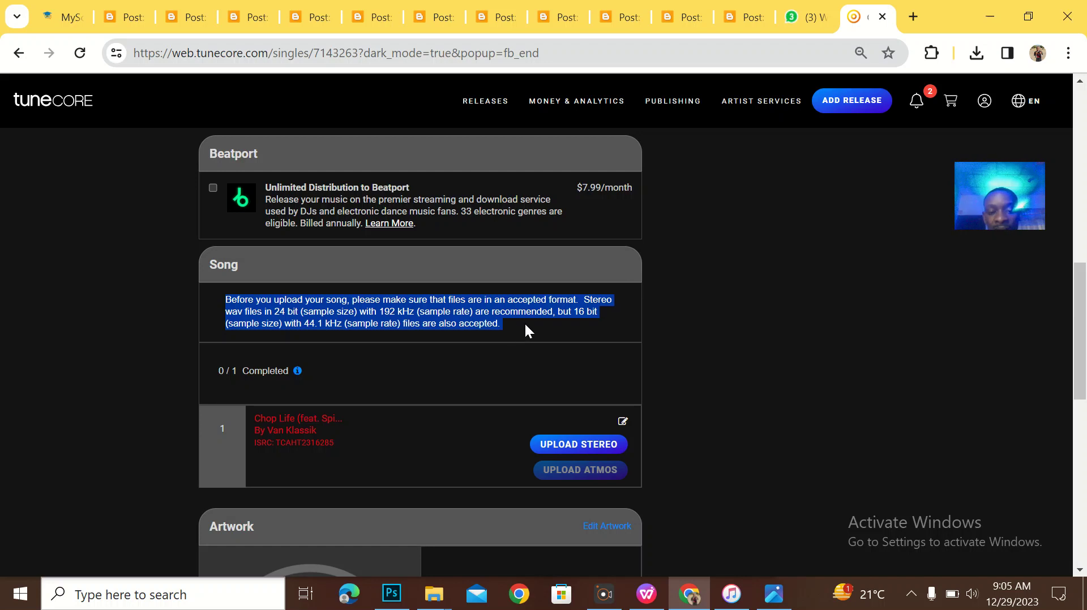
{"action": "left_click_drag", "start_coordinate": [521, 323], "coordinate": [535, 323]}
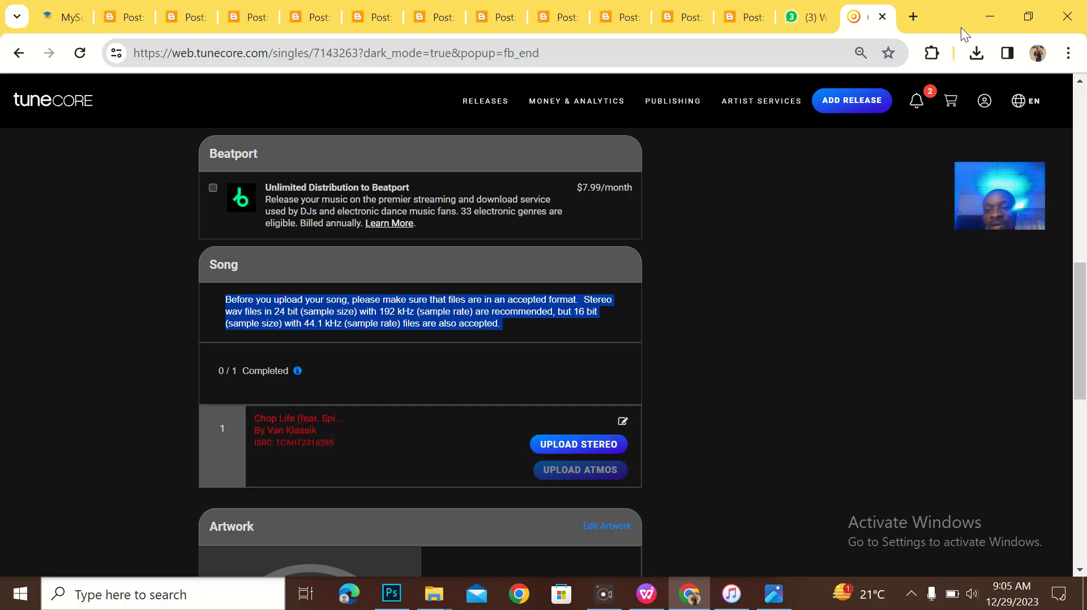
{"action": "left_click", "coordinate": [990, 17]}
{"action": "left_click", "coordinate": [855, 47]}
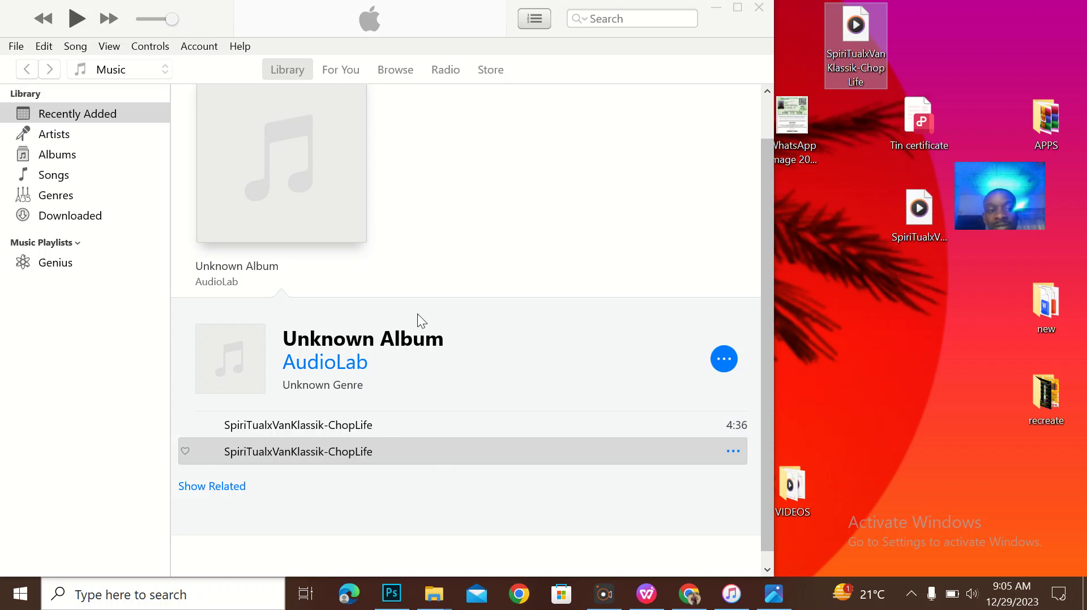
- Minimize iTunes, check the Chop Life WAV file's type, size and length, then return to Chrome
{"action": "left_click", "coordinate": [709, 9]}
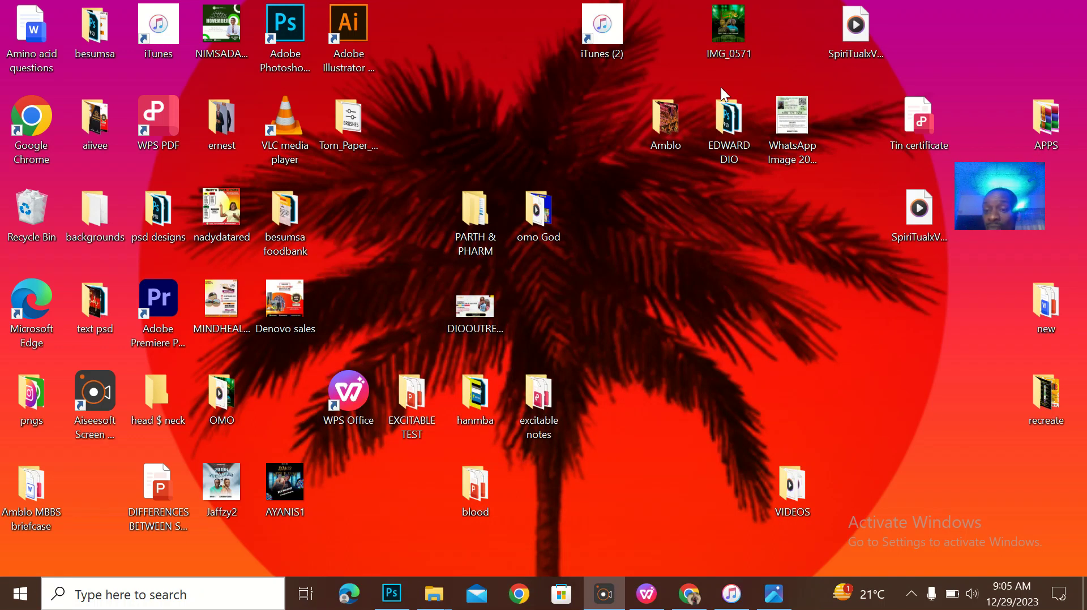
{"action": "left_click", "coordinate": [903, 227]}
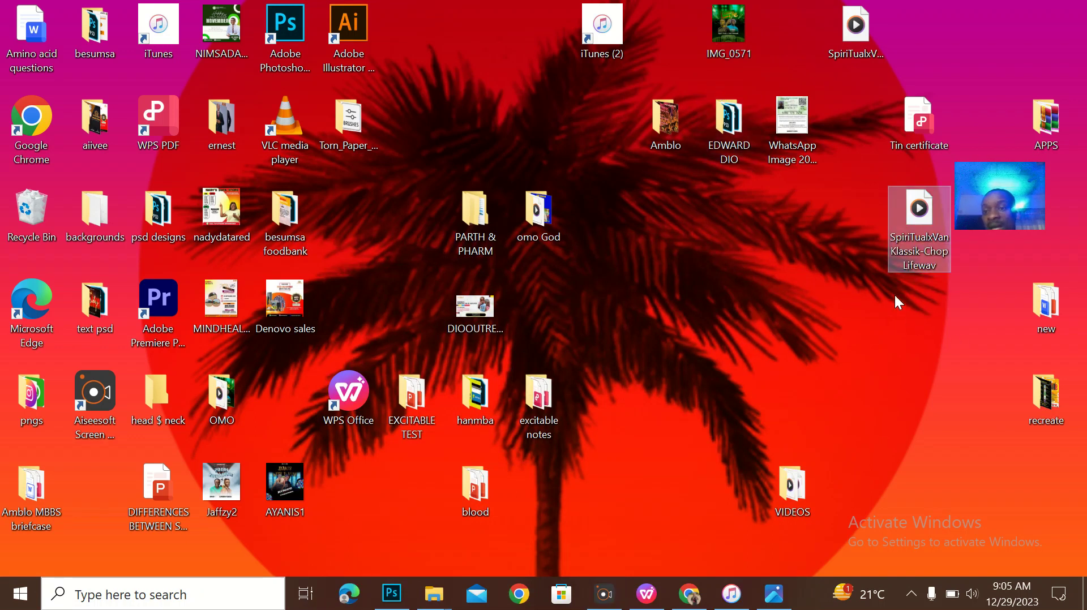
{"action": "double_click", "coordinate": [852, 42]}
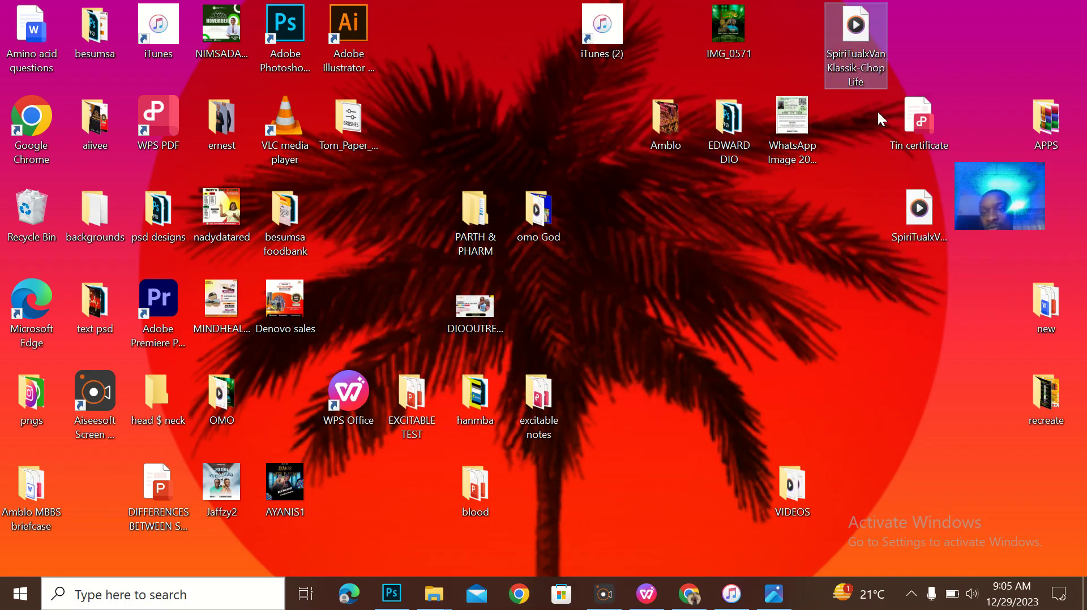
{"action": "left_click", "coordinate": [689, 595]}
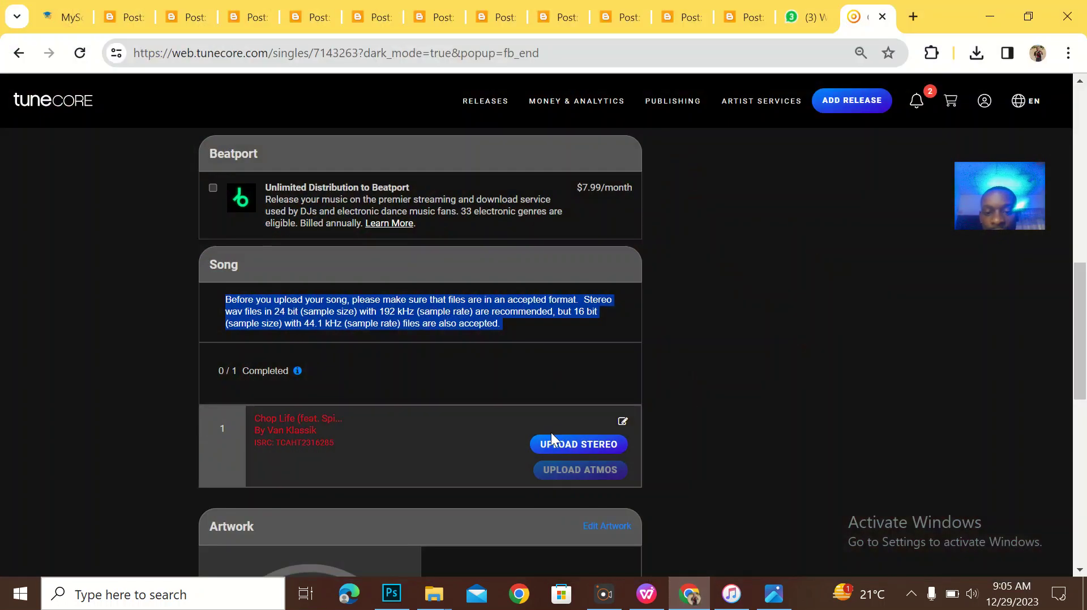
- Upload SpiriTualxVanKlassik-ChopLifewav from the Desktop as the song's stereo audio file
{"action": "left_click", "coordinate": [580, 445]}
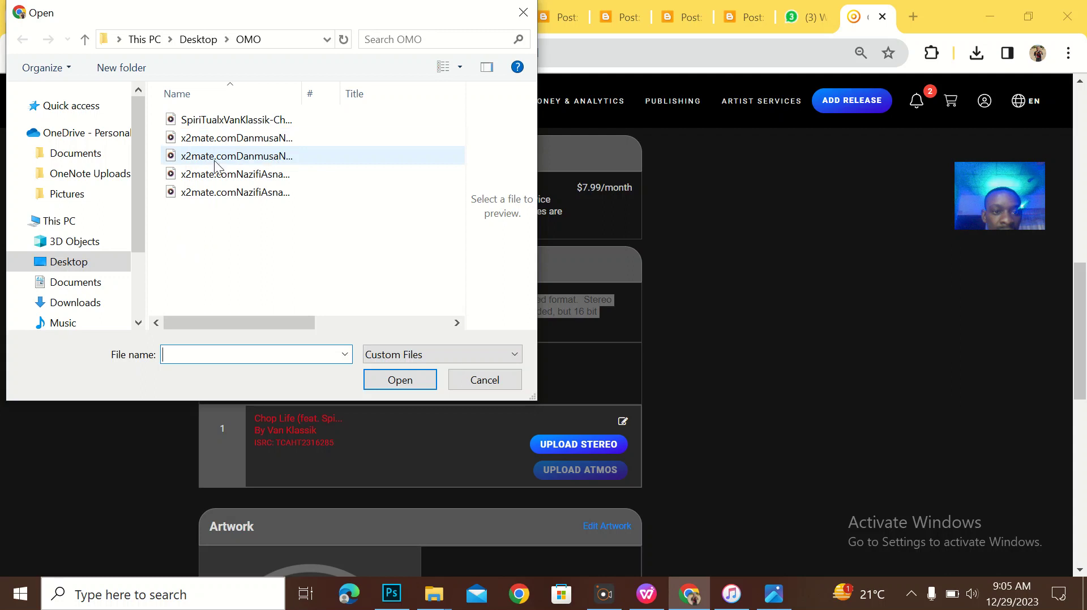
{"action": "left_click", "coordinate": [95, 261]}
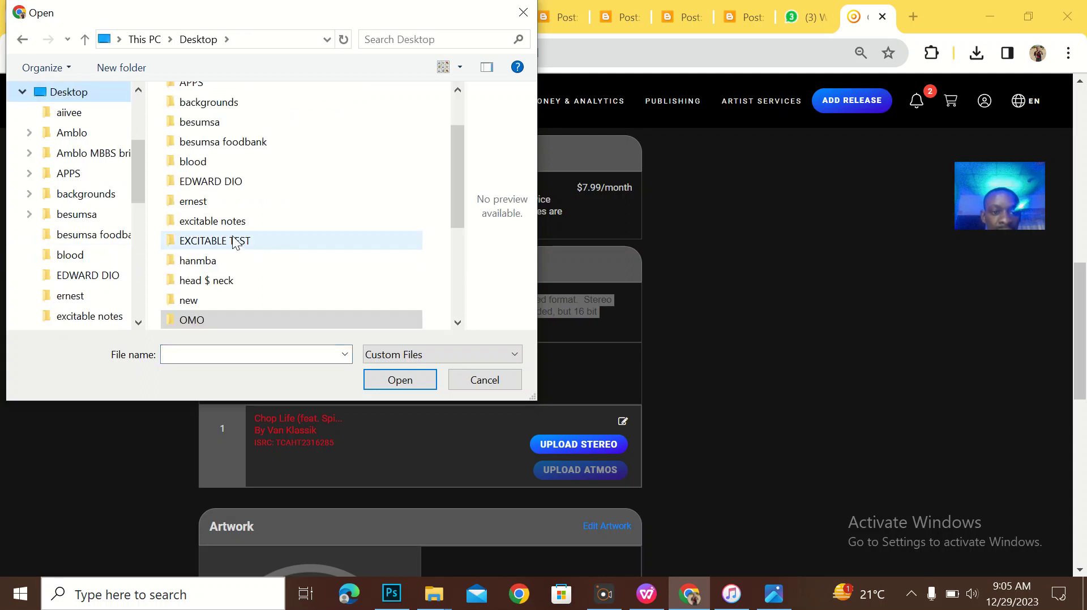
{"action": "scroll", "coordinate": [232, 236], "scroll_direction": "down", "scroll_amount": 3}
{"action": "left_click", "coordinate": [283, 321]}
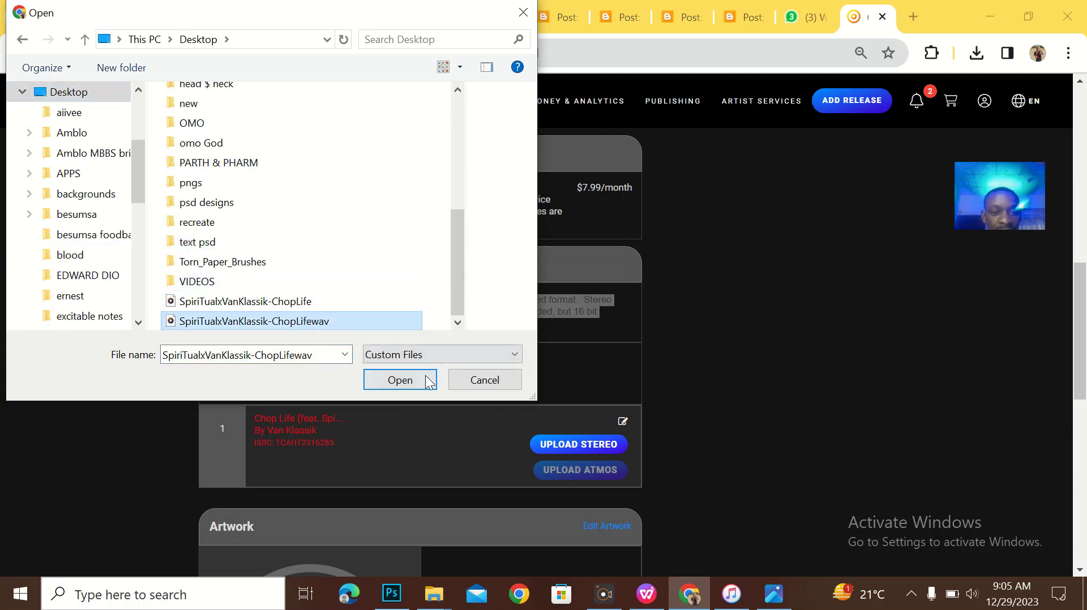
{"action": "left_click", "coordinate": [406, 380]}
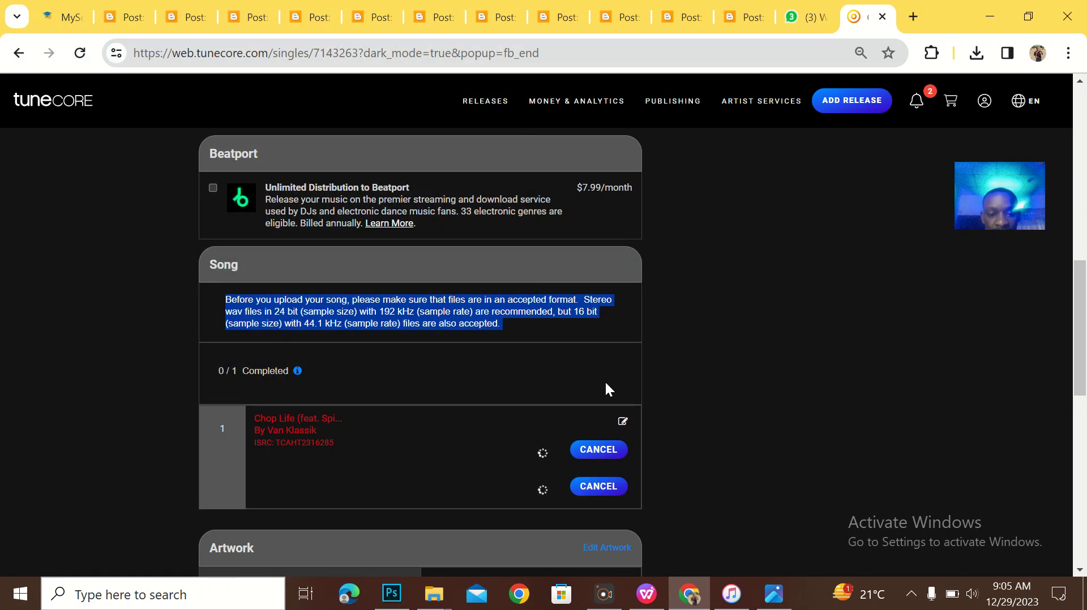
- Scroll down and go to the single's artwork editing page
{"action": "scroll", "coordinate": [606, 385], "scroll_direction": "down", "scroll_amount": 2}
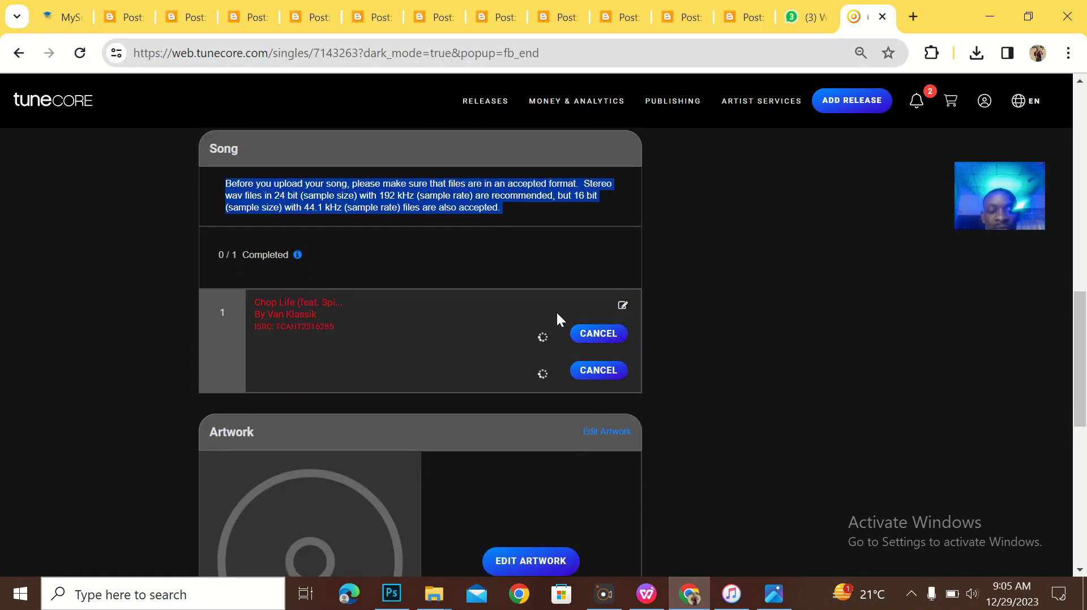
{"action": "scroll", "coordinate": [513, 388], "scroll_direction": "down", "scroll_amount": 1}
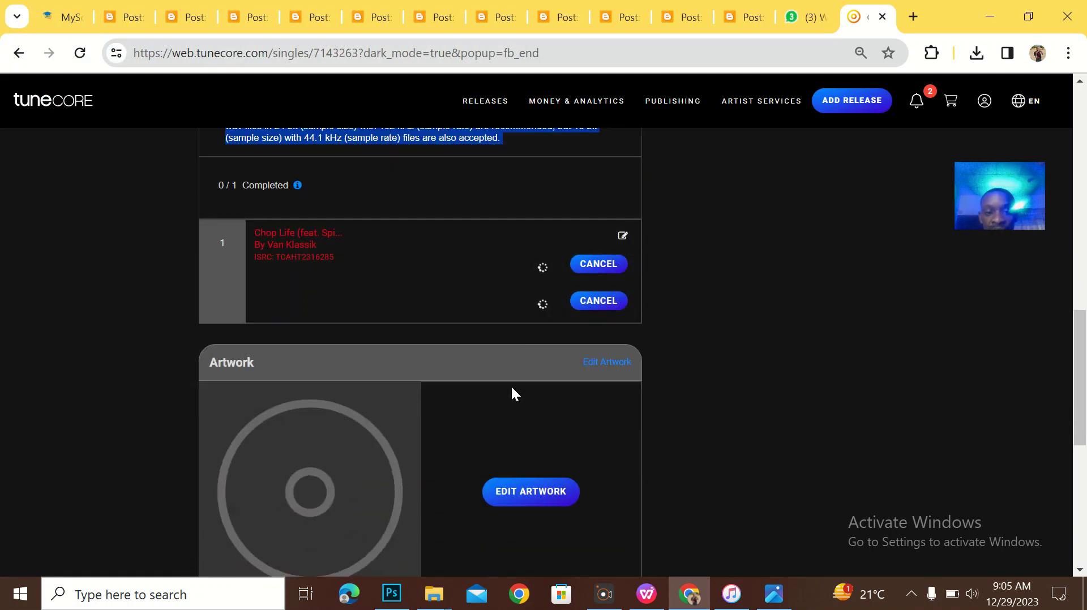
{"action": "left_click", "coordinate": [532, 498]}
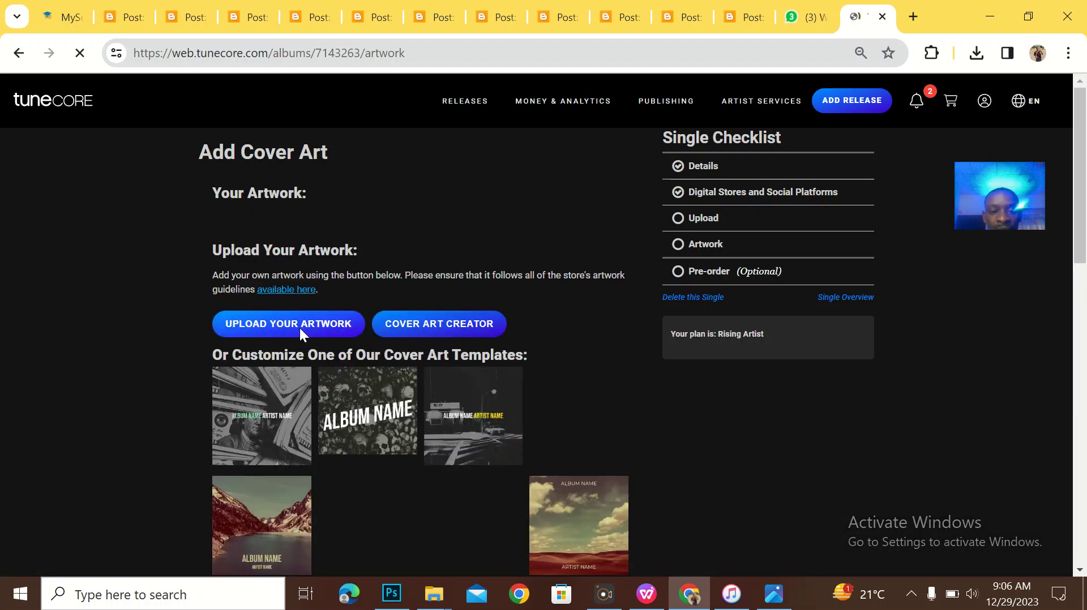
- Dismiss the artwork file picker and open the cover art guidelines: JPG/PNG/GIF under 10MB, 1600 x 1600 minimum
{"action": "left_click", "coordinate": [299, 327]}
{"action": "left_click", "coordinate": [513, 13]}
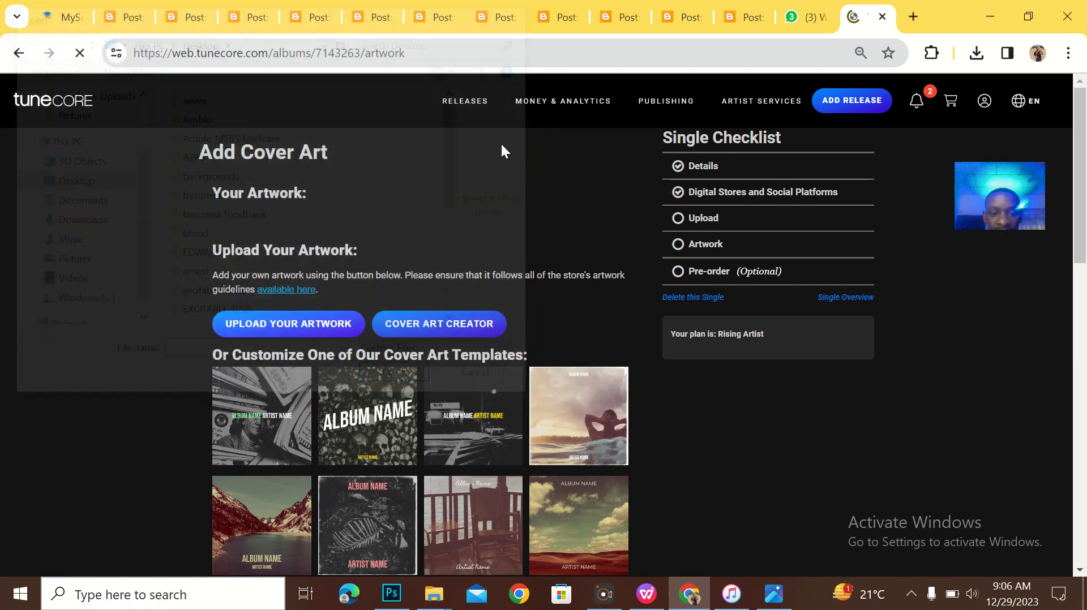
{"action": "scroll", "coordinate": [479, 301], "scroll_direction": "down", "scroll_amount": 15}
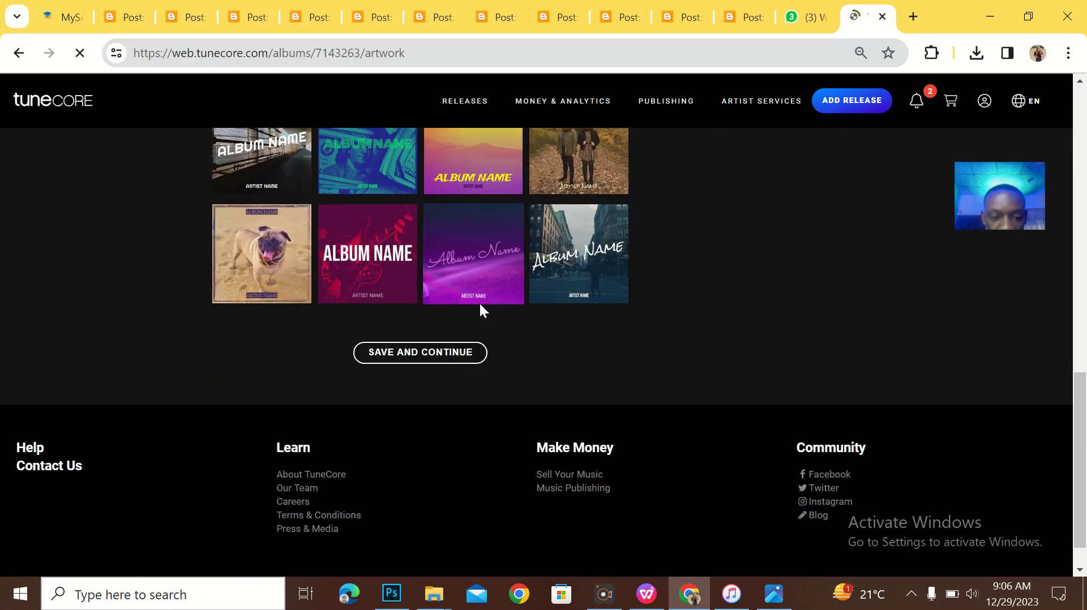
{"action": "scroll", "coordinate": [479, 301], "scroll_direction": "up", "scroll_amount": 15}
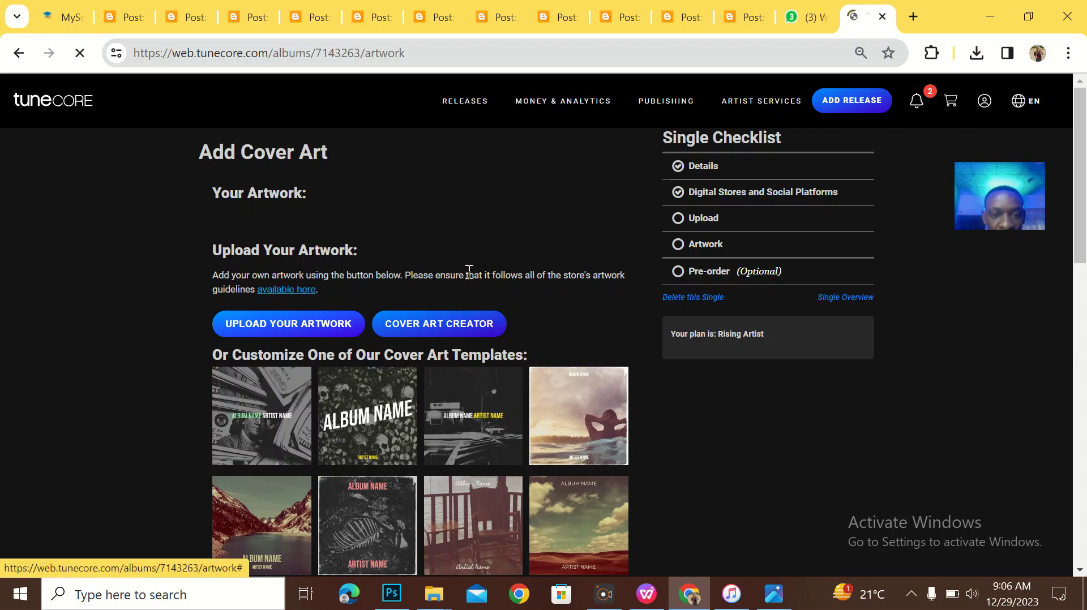
{"action": "left_click", "coordinate": [299, 295]}
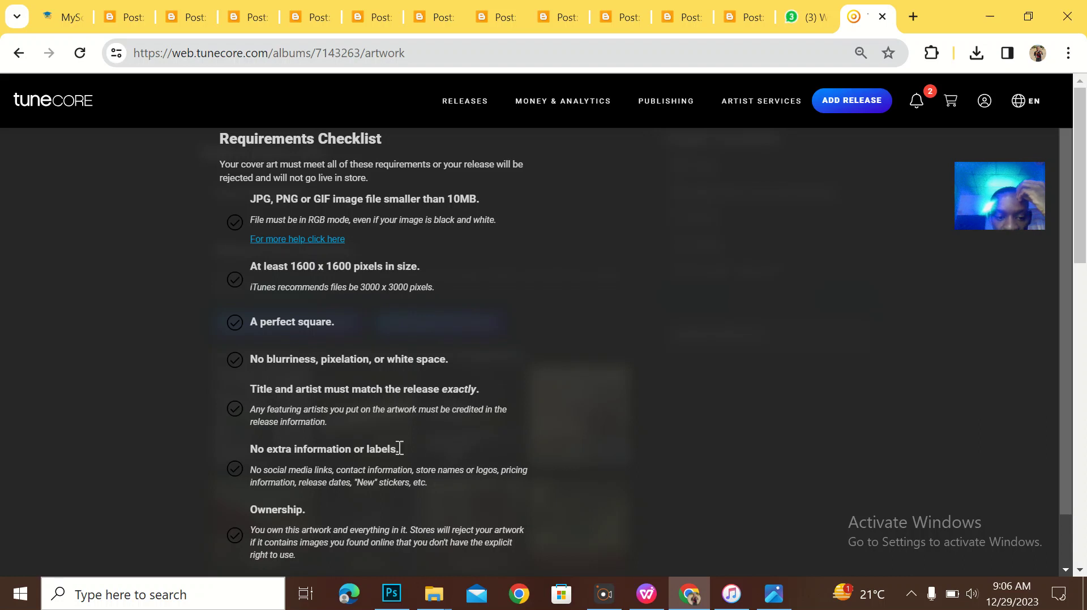
{"action": "scroll", "coordinate": [355, 505], "scroll_direction": "down", "scroll_amount": 1}
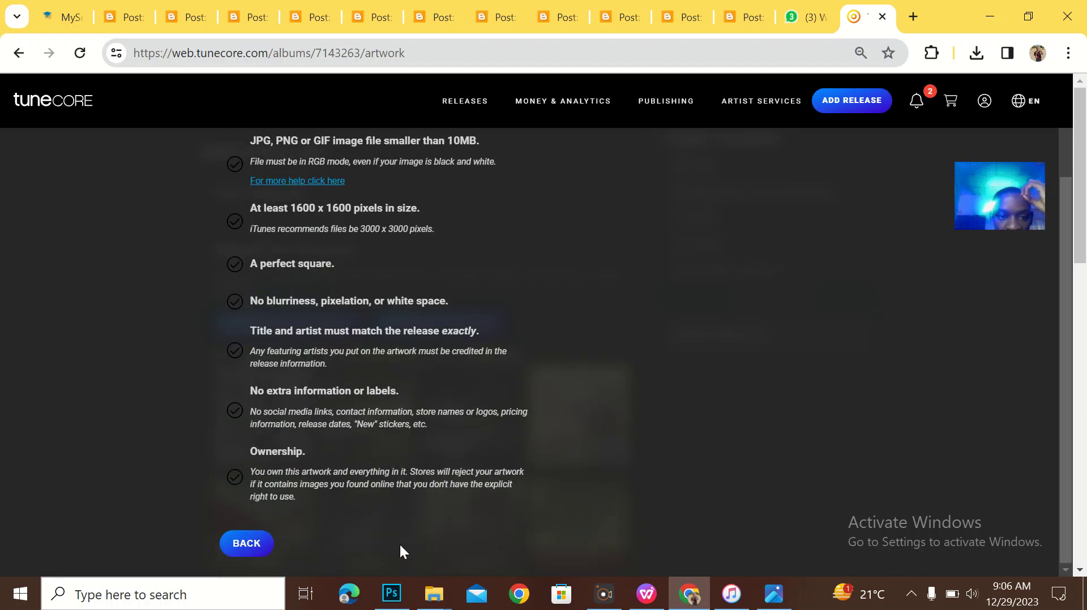
{"action": "scroll", "coordinate": [449, 468], "scroll_direction": "up", "scroll_amount": 1}
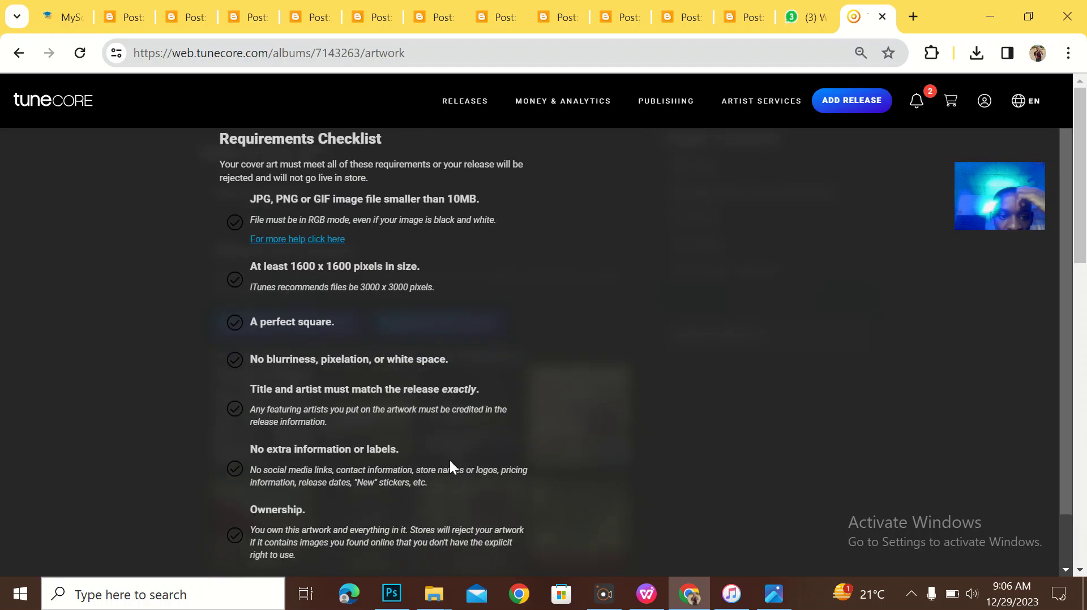
- Place IMG_0571.JPG from Chrome's download list onto the Untitled-2 canvas in Photoshop
{"action": "left_click", "coordinate": [393, 594]}
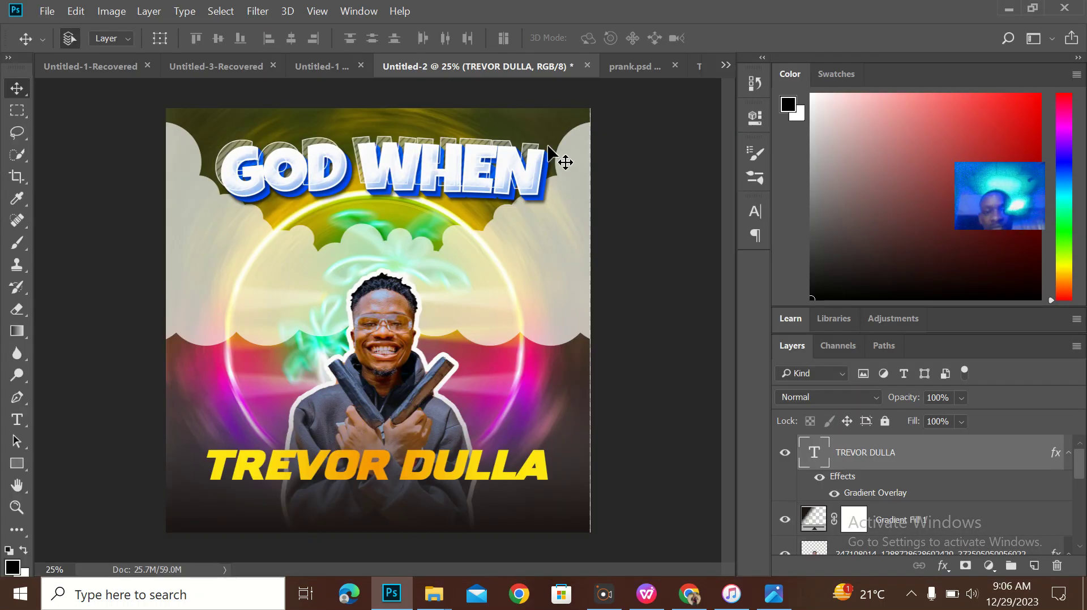
{"action": "left_click", "coordinate": [690, 594]}
{"action": "left_click", "coordinate": [1028, 15]}
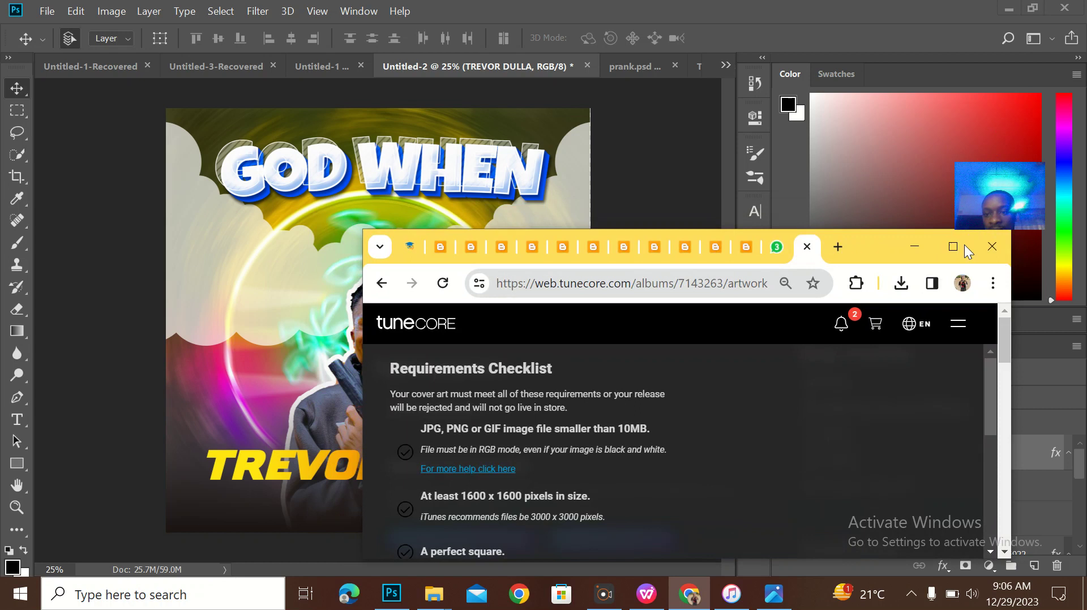
{"action": "left_click", "coordinate": [901, 283]}
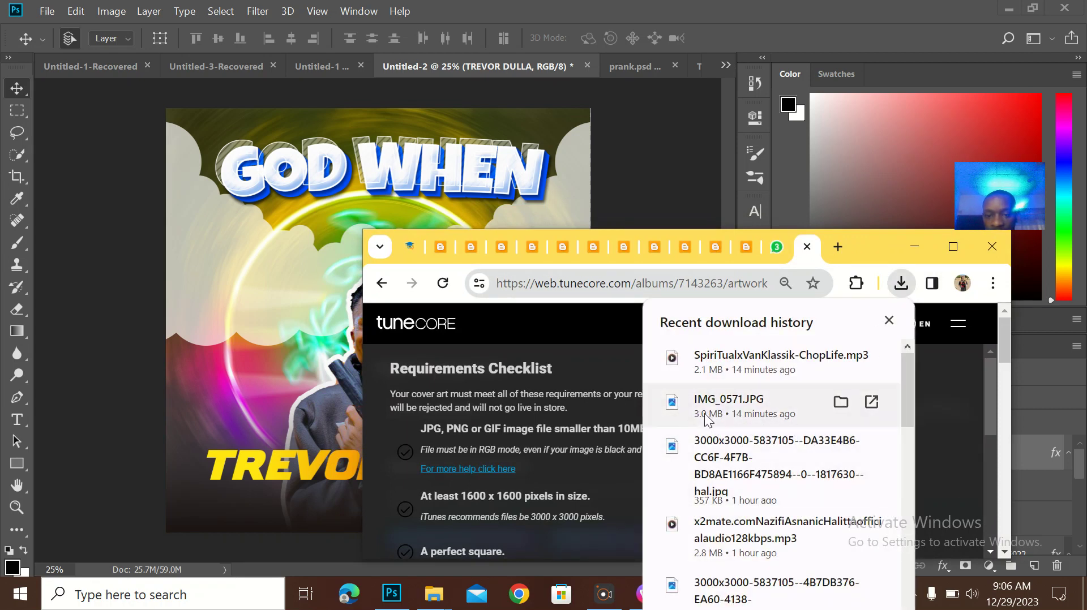
{"action": "left_click_drag", "start_coordinate": [705, 414], "coordinate": [298, 336]}
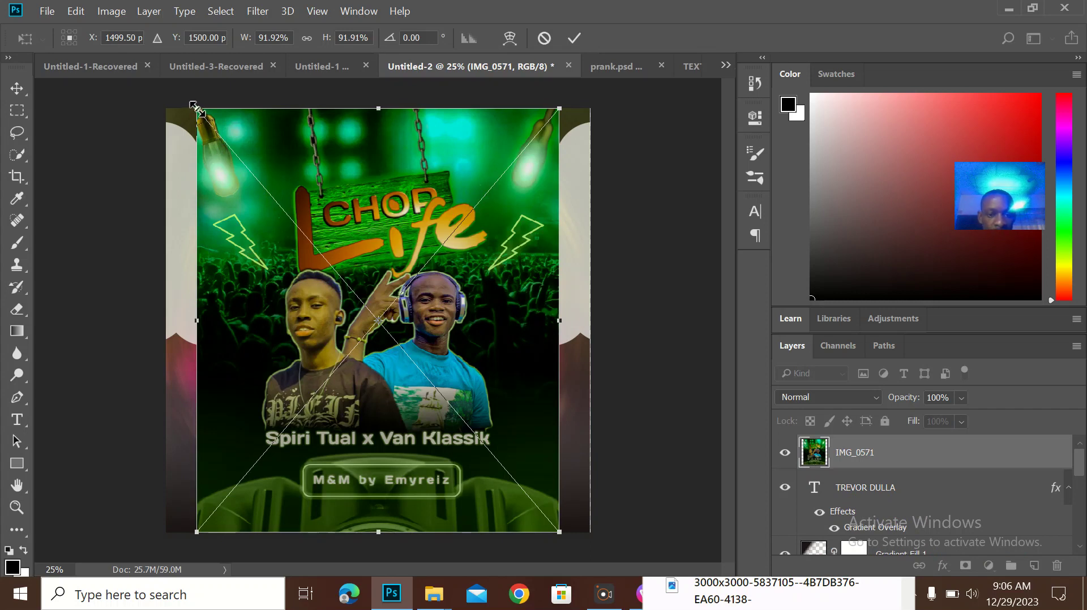
- Enlarge the placed IMG_0571 cover image slightly and commit the placement
{"action": "left_click_drag", "start_coordinate": [195, 106], "coordinate": [193, 107]}
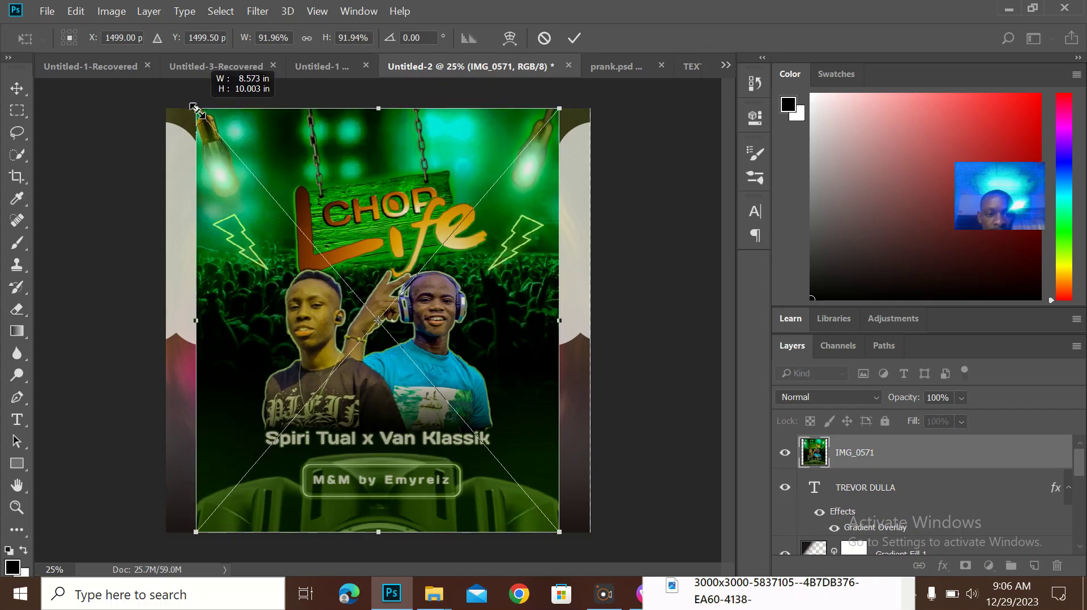
{"action": "left_click", "coordinate": [574, 38]}
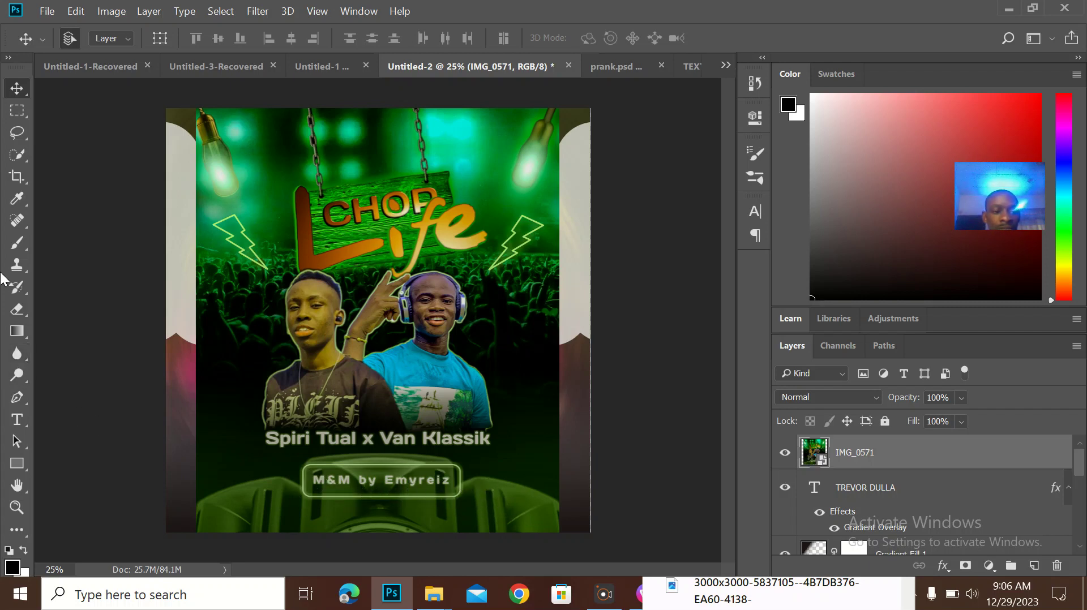
{"action": "left_click", "coordinate": [17, 242]}
- Rasterize the IMG_0571 layer and paint over the designer credit with sampled dark green
{"action": "left_click", "coordinate": [576, 486]}
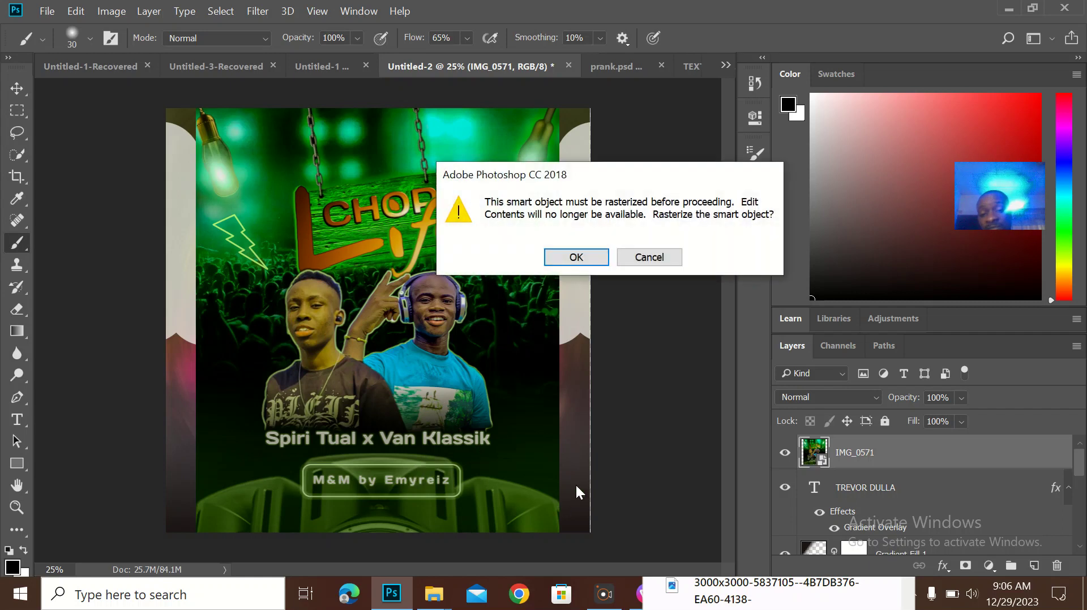
{"action": "left_click", "coordinate": [588, 258]}
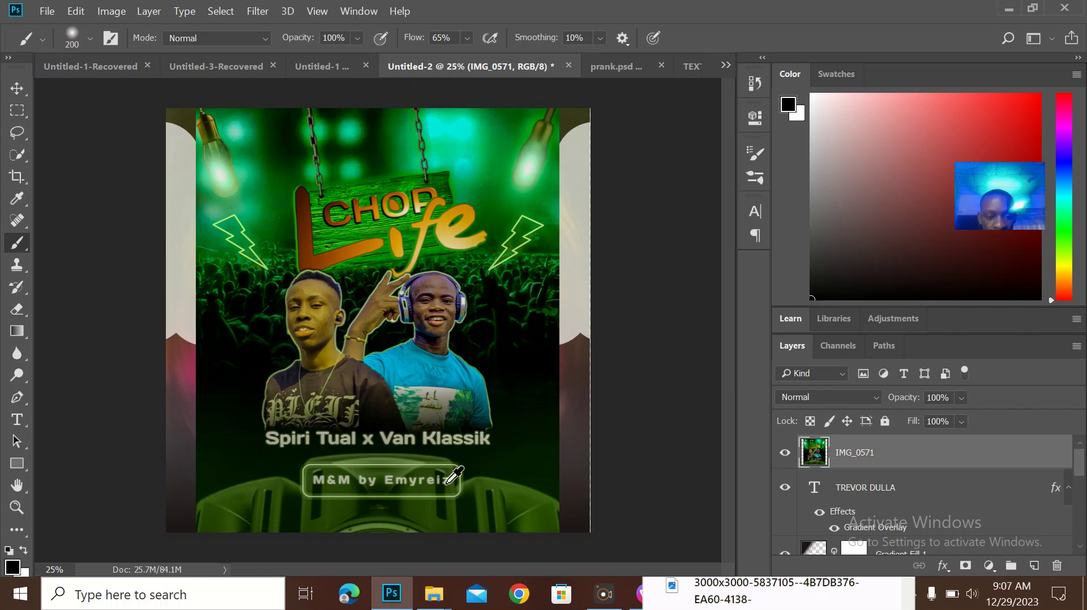
{"action": "left_click", "coordinate": [453, 475], "text": "alt"}
{"action": "left_click_drag", "start_coordinate": [470, 485], "coordinate": [408, 482]}
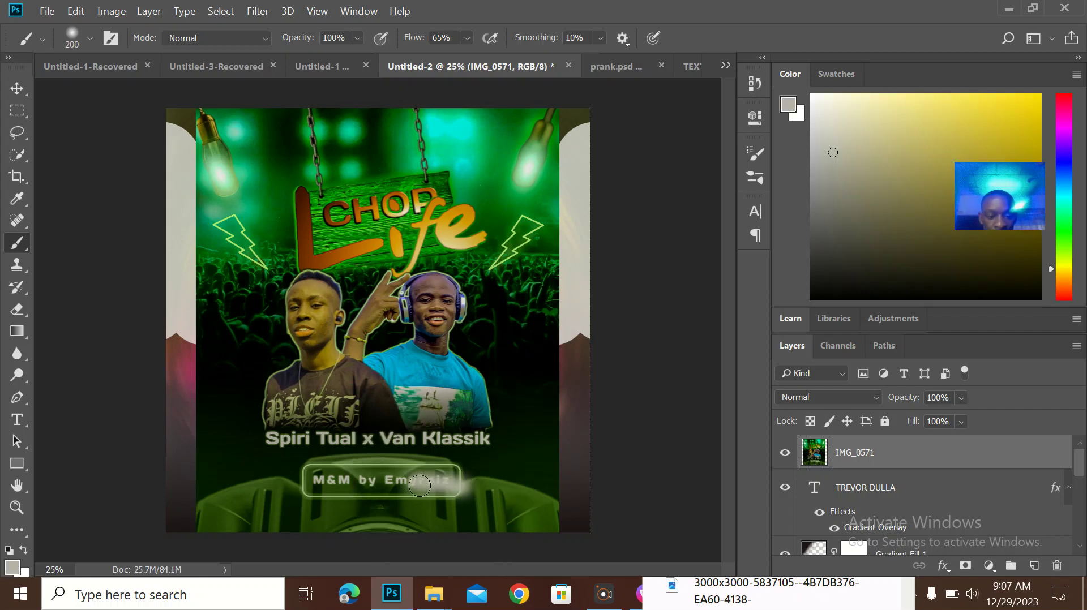
{"action": "key", "text": "ctrl+z"}
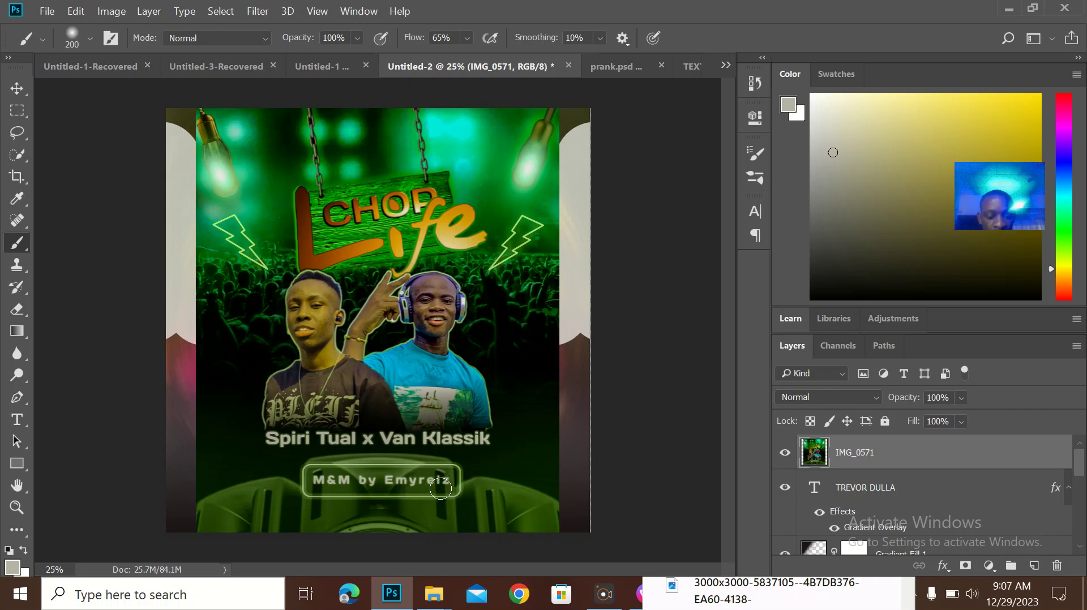
{"action": "left_click", "coordinate": [443, 487], "text": "alt"}
{"action": "mouse_move", "coordinate": [452, 485]}
{"action": "left_mouse_down"}
{"action": "mouse_move", "coordinate": [309, 480]}
{"action": "mouse_move", "coordinate": [396, 486]}
{"action": "mouse_move", "coordinate": [325, 488]}
{"action": "left_mouse_up"}
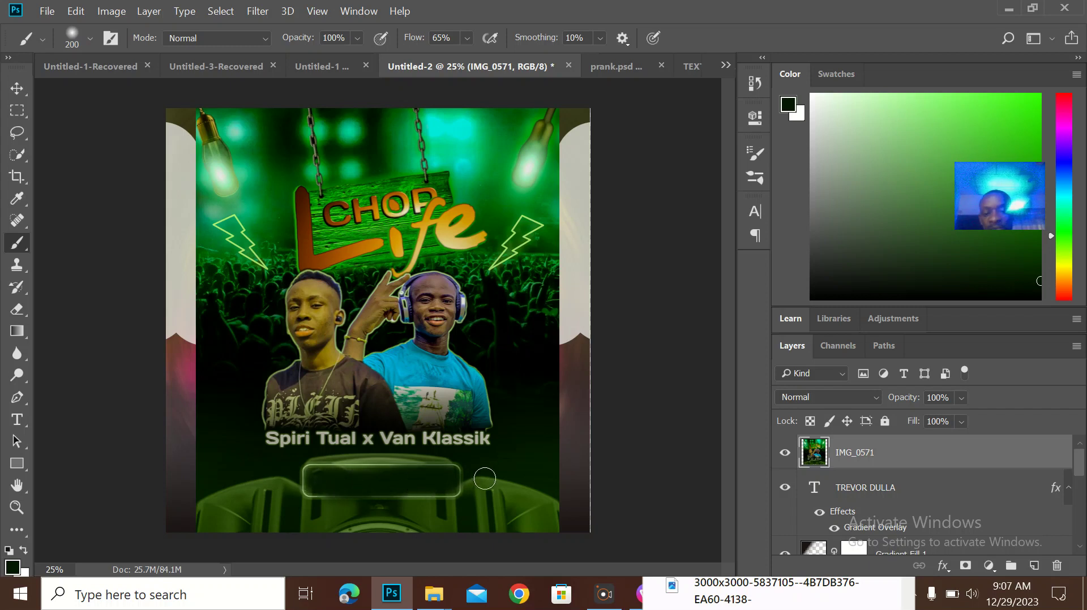
- Save the edited cover as JPEG 'Vankl3000' in the OMO folder with default JPEG options
{"action": "key", "text": "ctrl+shift+s"}
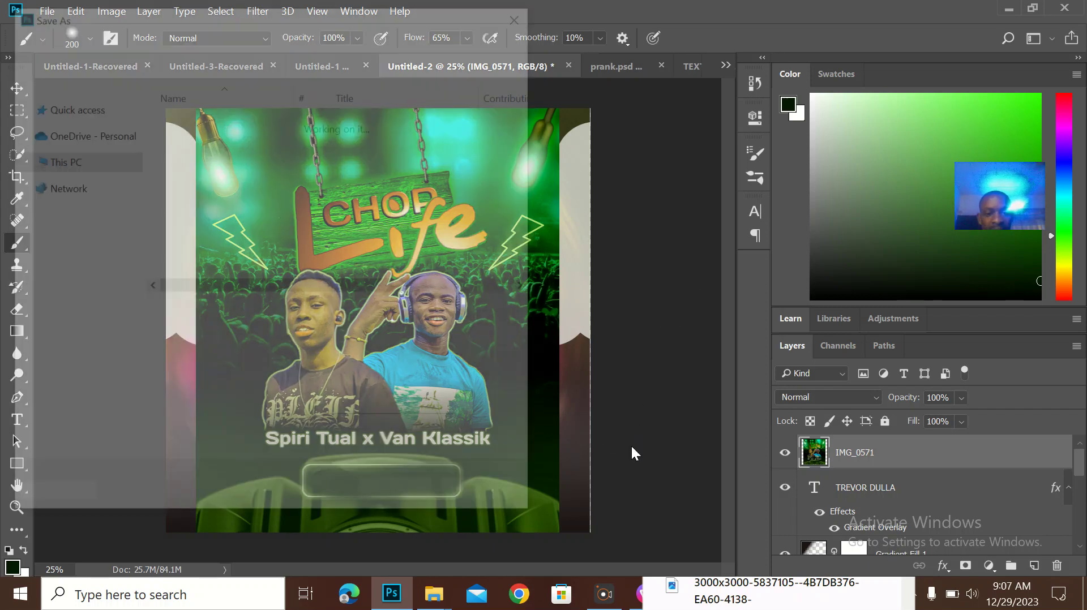
{"action": "type", "text": "Vankl"}
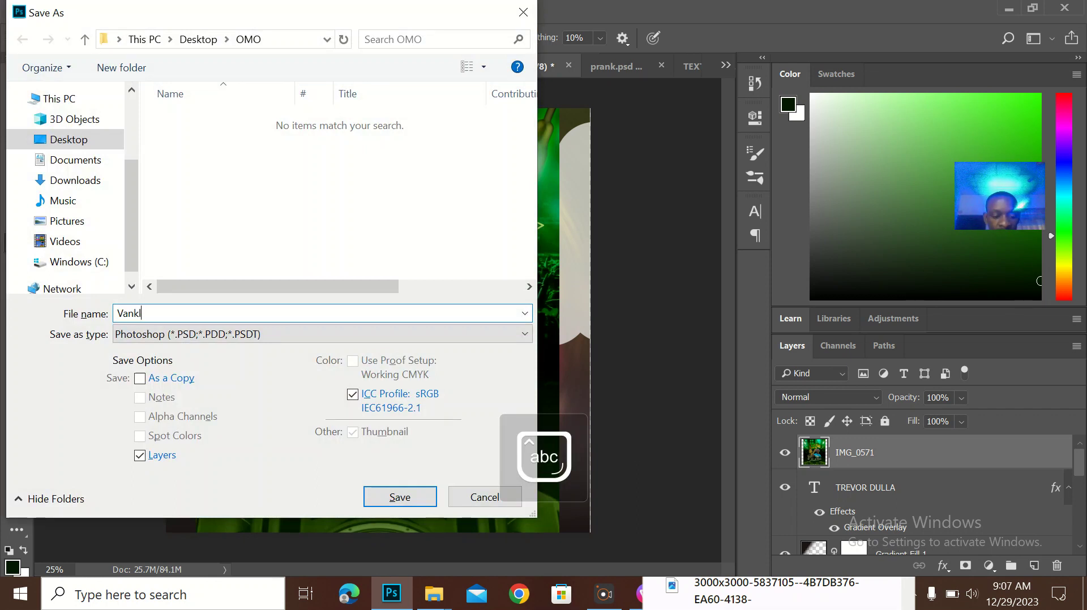
{"action": "type", "text": "3000"}
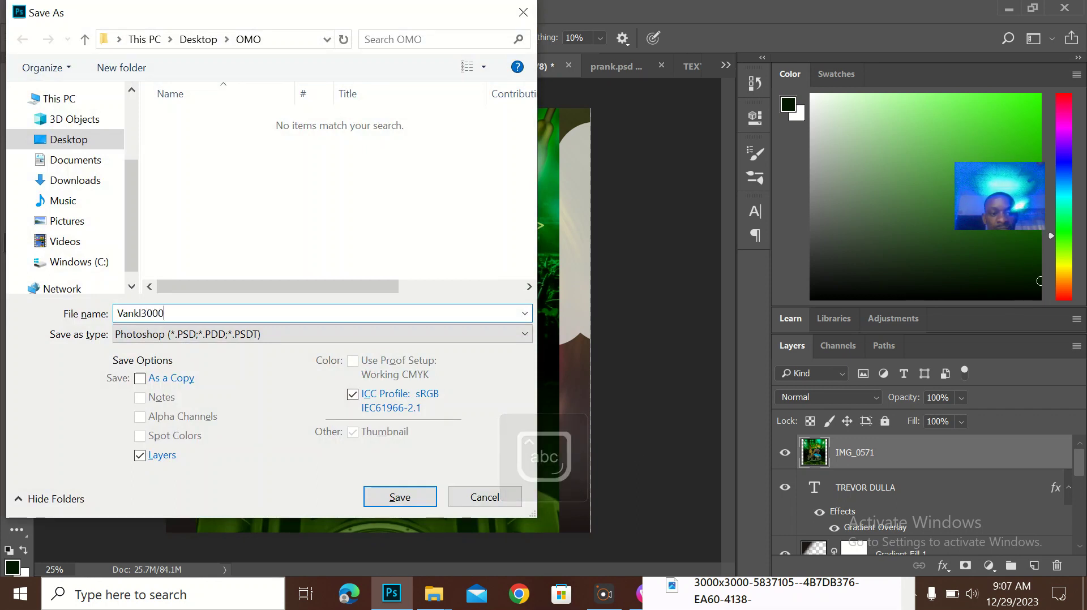
{"action": "left_click", "coordinate": [309, 335]}
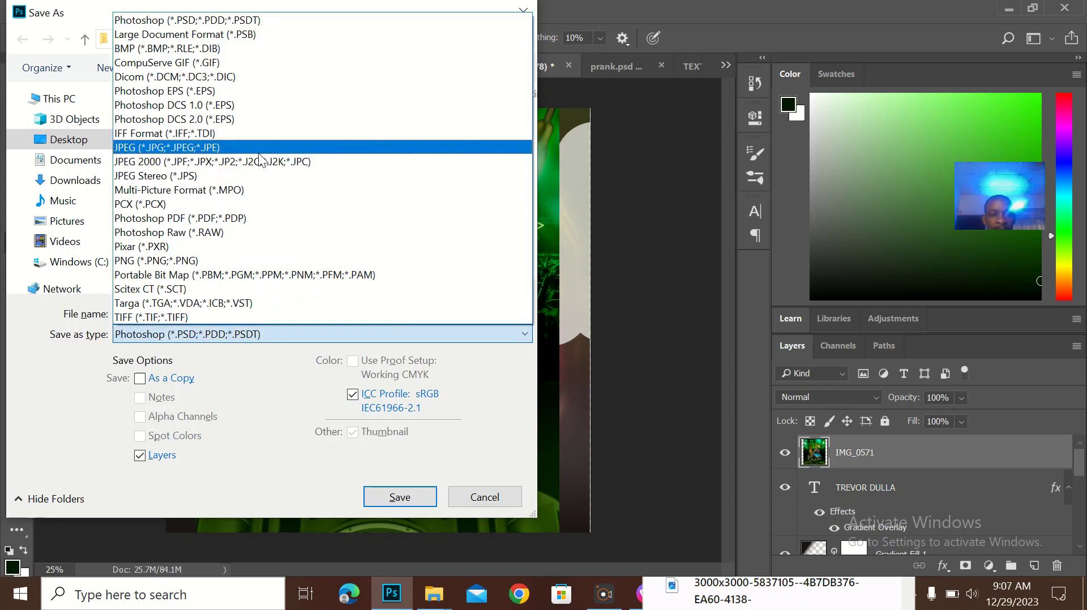
{"action": "left_click", "coordinate": [306, 146]}
{"action": "left_click", "coordinate": [417, 495]}
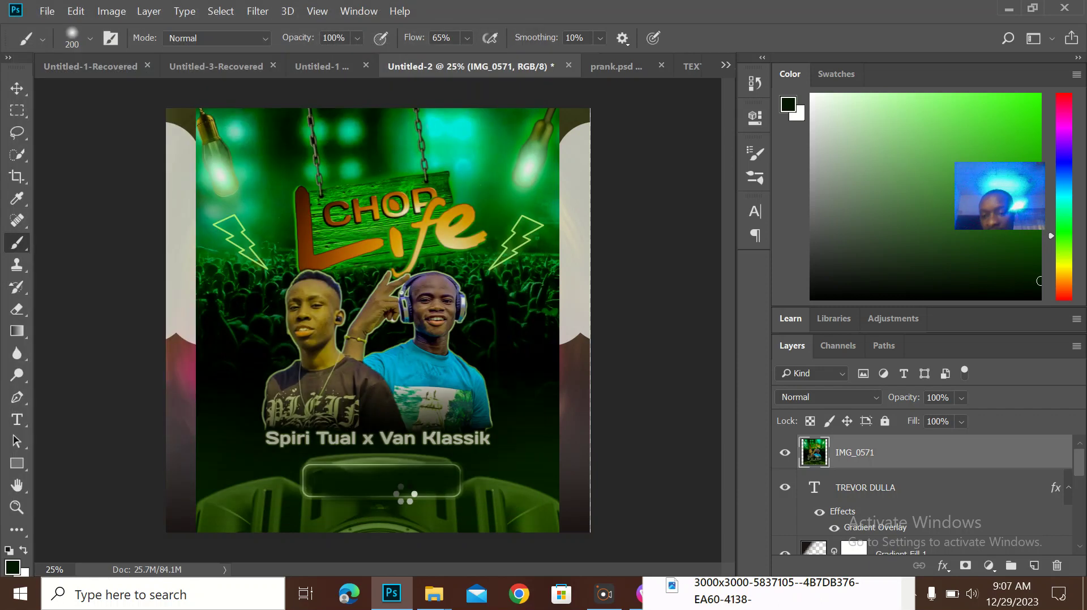
{"action": "key", "text": "Return"}
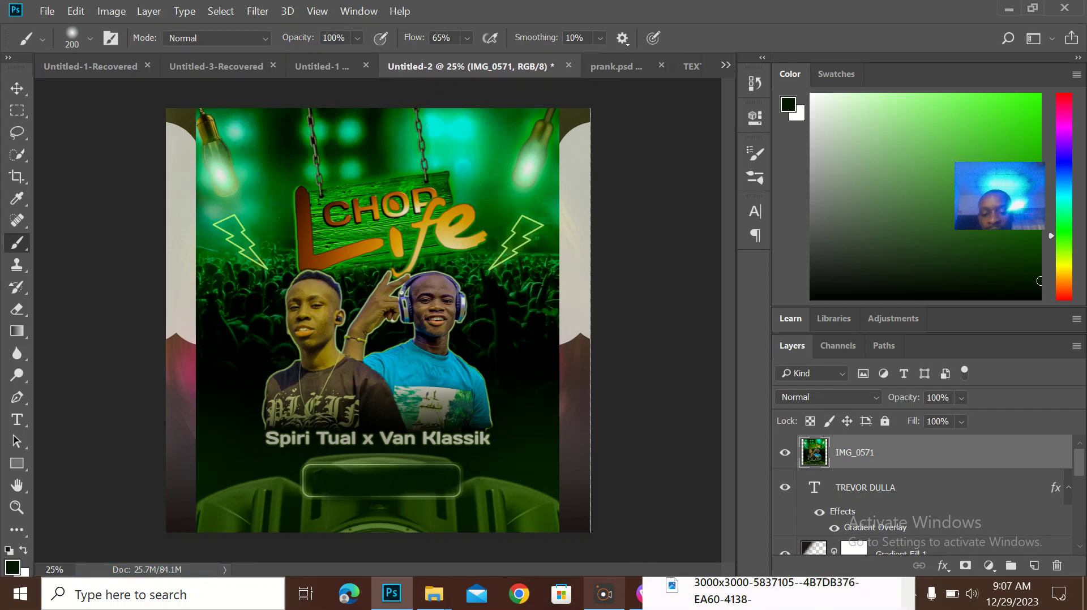
- Close the IMG_0571 preview, maximize Chrome, and go back from the requirements checklist to Add Cover Art
{"action": "left_click", "coordinate": [872, 589]}
{"action": "left_click", "coordinate": [792, 458]}
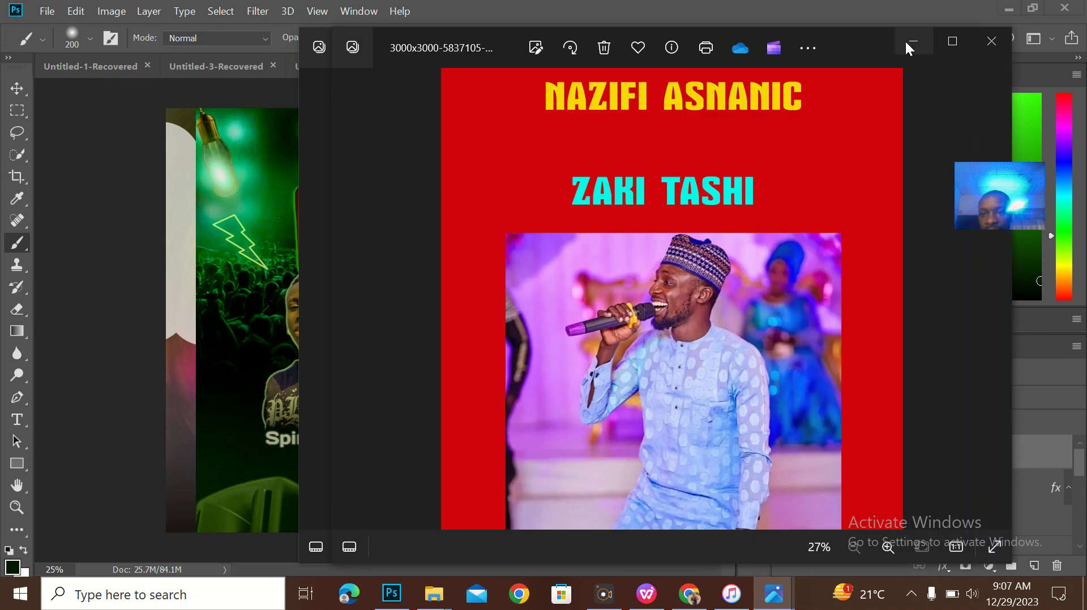
{"action": "left_click", "coordinate": [909, 43]}
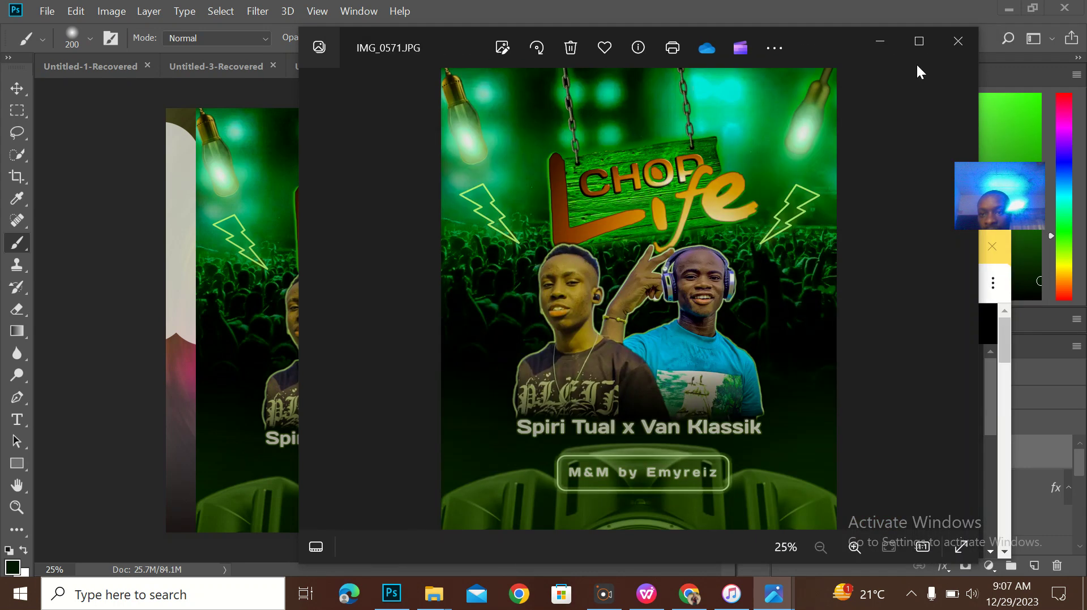
{"action": "left_click", "coordinate": [881, 41]}
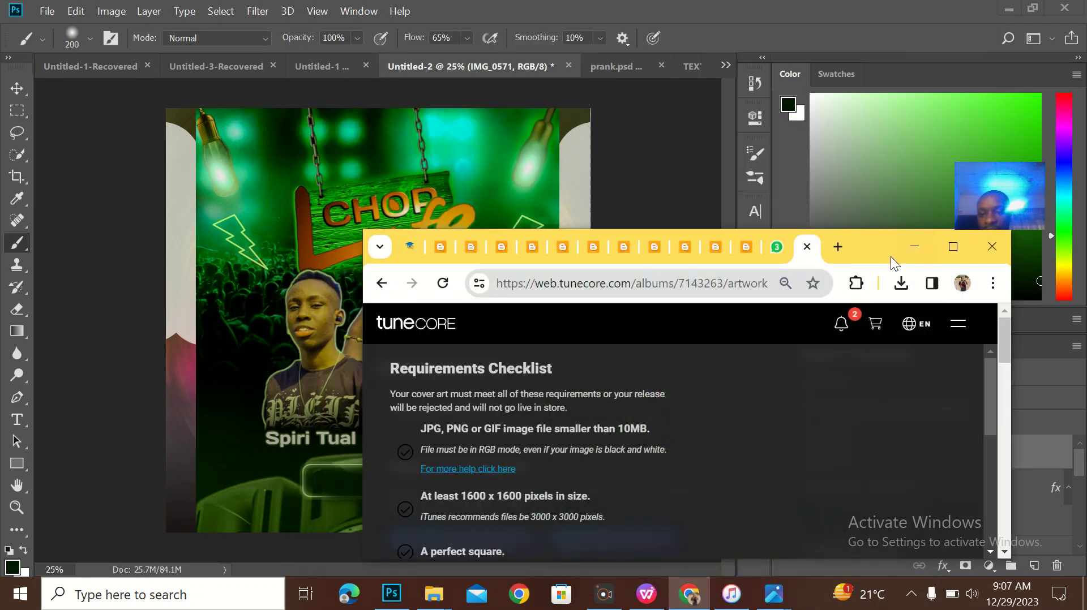
{"action": "left_click", "coordinate": [953, 247]}
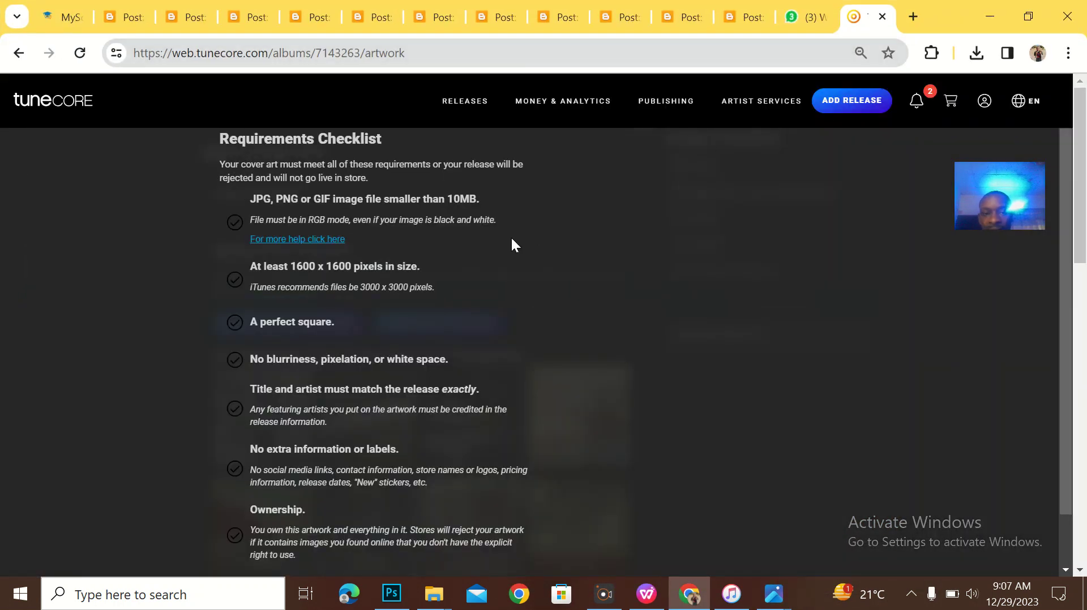
{"action": "scroll", "coordinate": [389, 257], "scroll_direction": "down", "scroll_amount": 1}
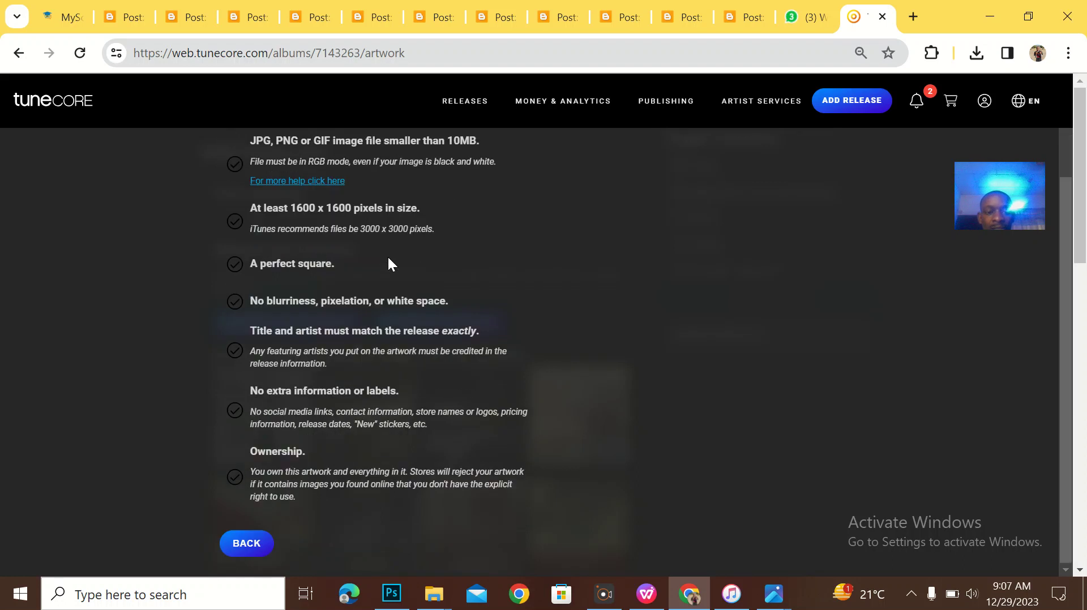
{"action": "left_click", "coordinate": [251, 543]}
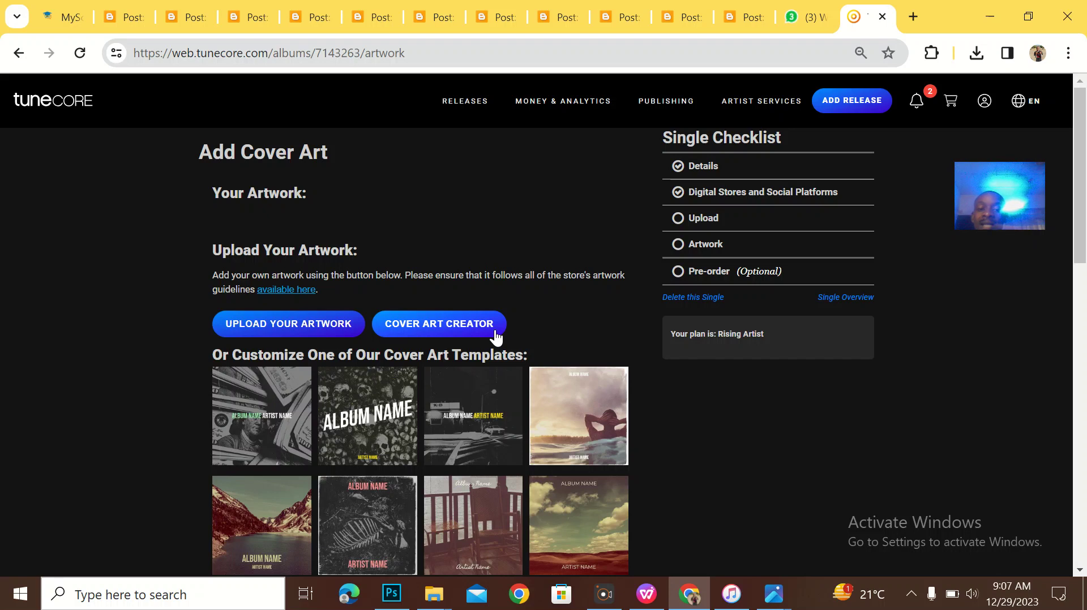
{"action": "left_click", "coordinate": [330, 330]}
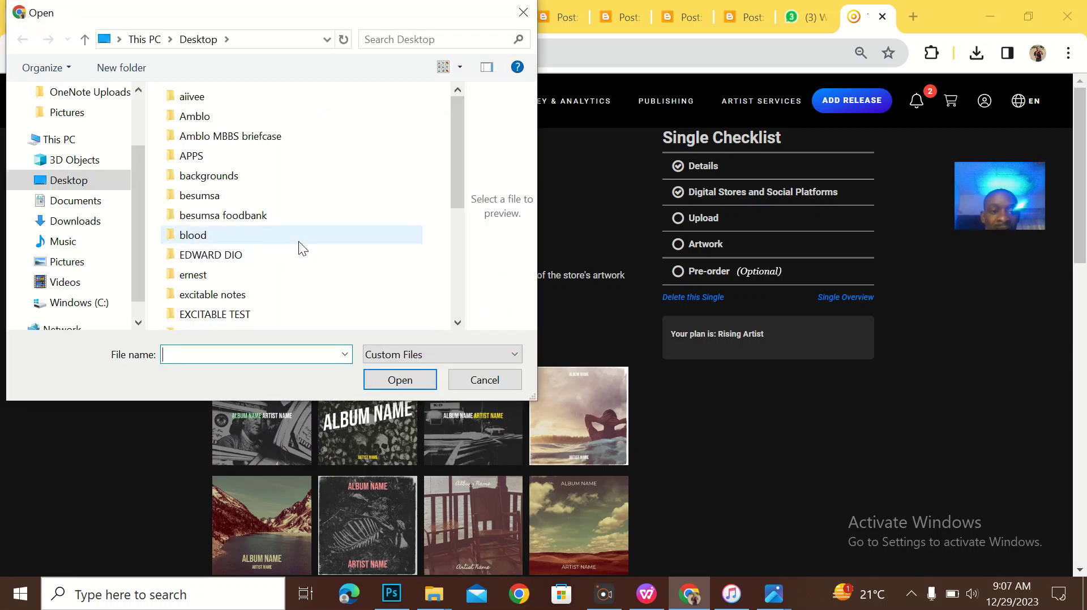
{"action": "scroll", "coordinate": [297, 241], "scroll_direction": "down", "scroll_amount": 3}
{"action": "left_click", "coordinate": [232, 223]}
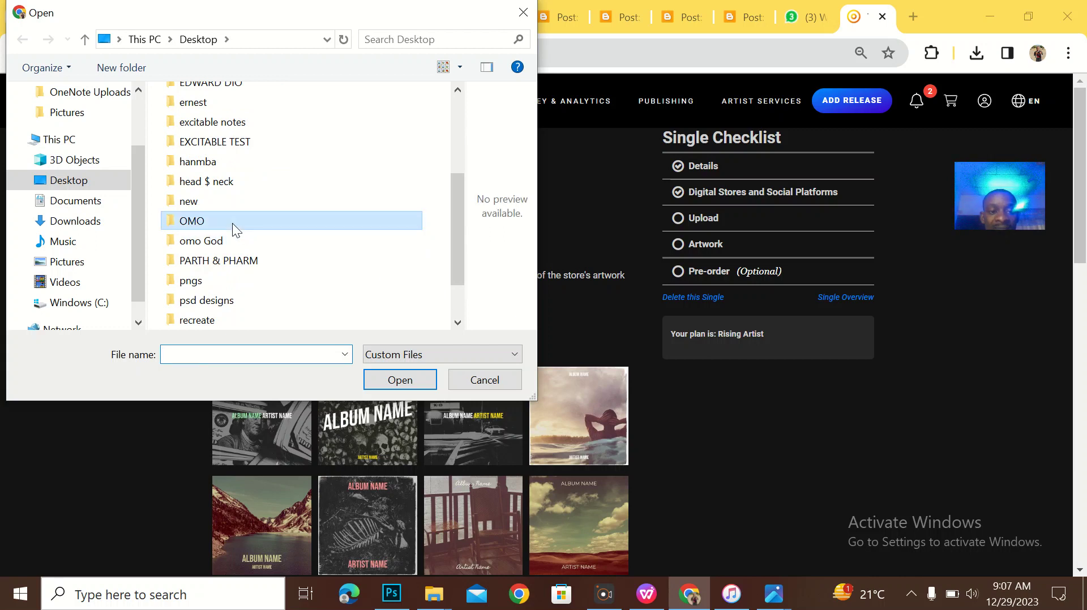
{"action": "double_click", "coordinate": [232, 223]}
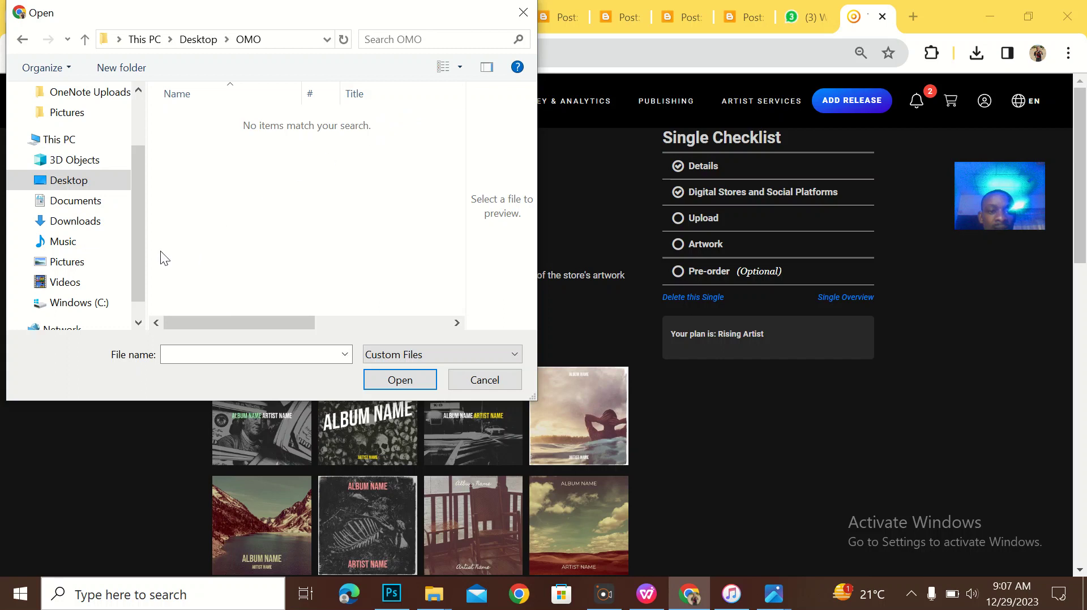
{"action": "left_click", "coordinate": [523, 12]}
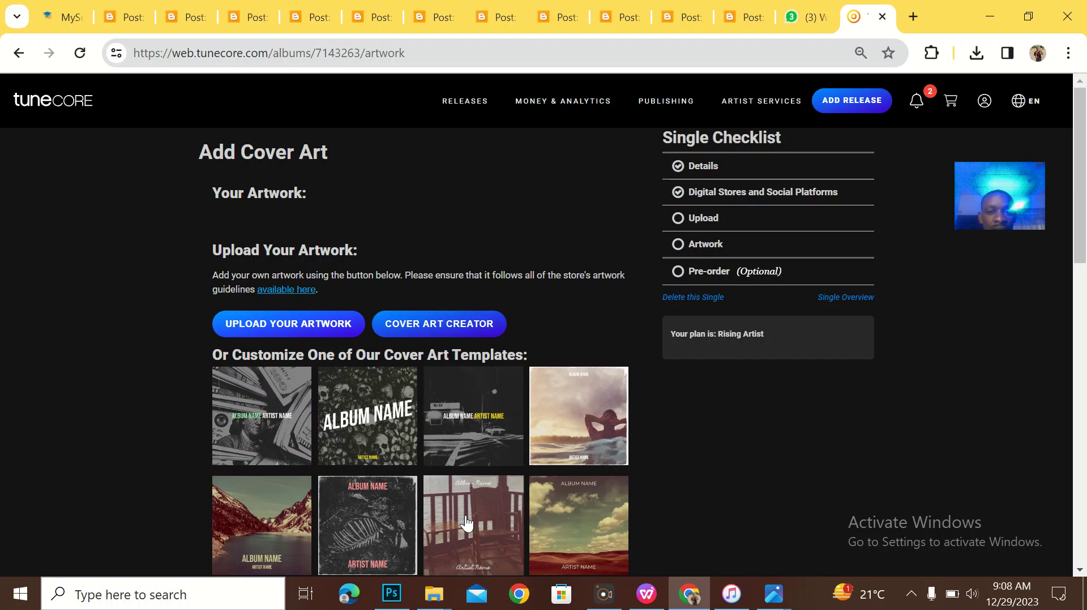
{"action": "left_click", "coordinate": [391, 594]}
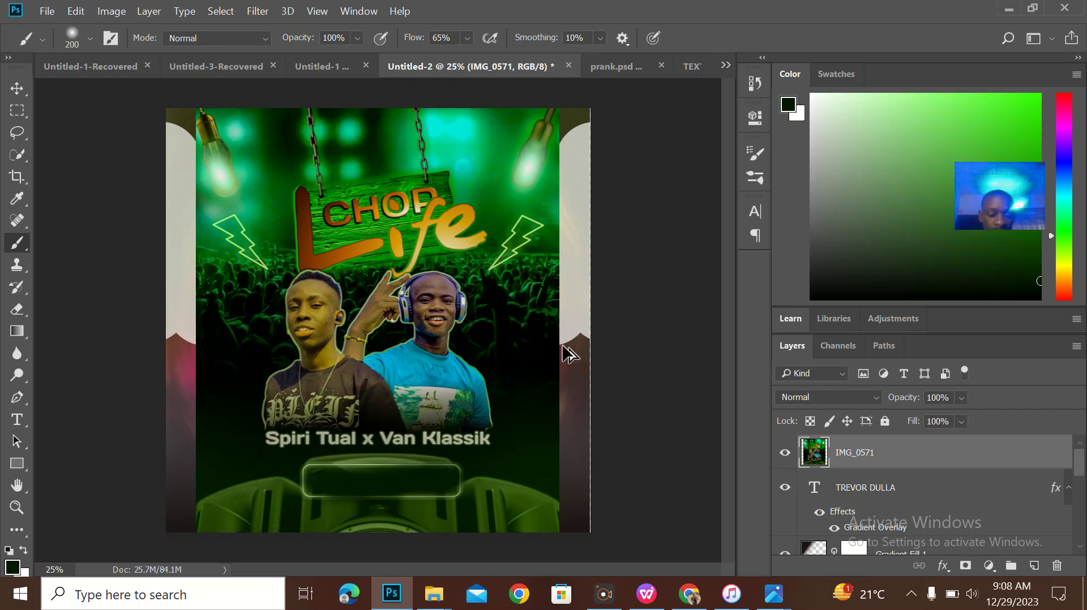
- Set Save for Web to export the cover as a 3000 x 3000 PNG-24 and start saving
{"action": "key", "text": "ctrl+alt+shift+s"}
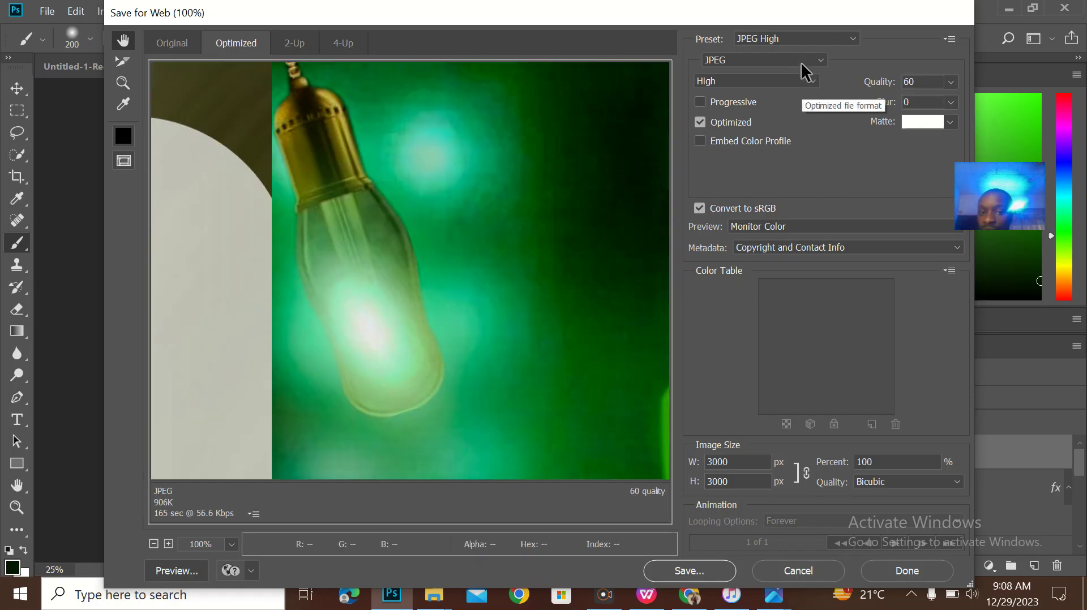
{"action": "left_click", "coordinate": [800, 62]}
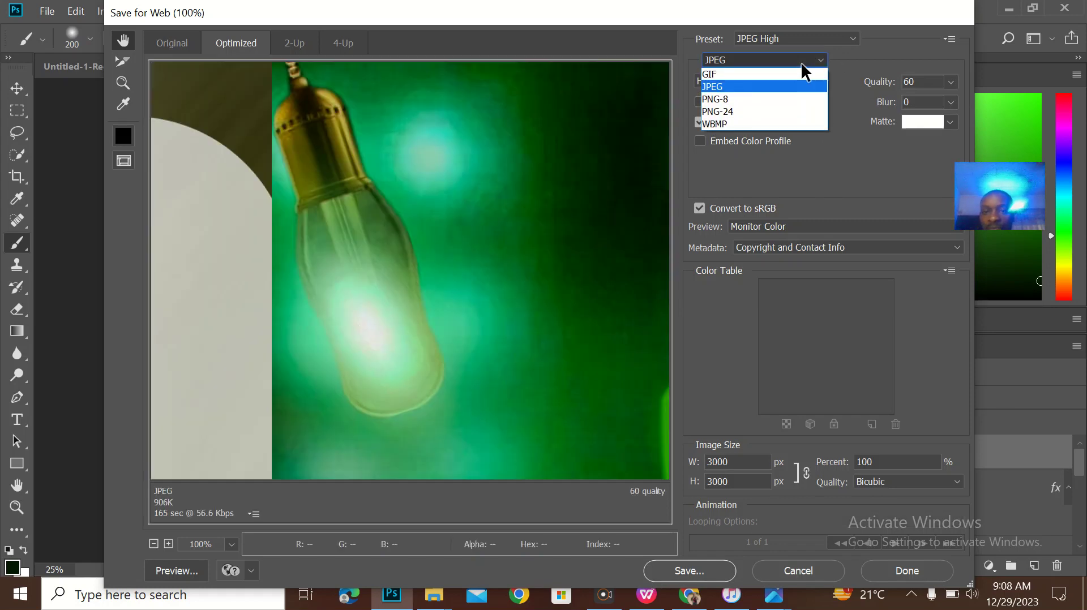
{"action": "left_click", "coordinate": [733, 110]}
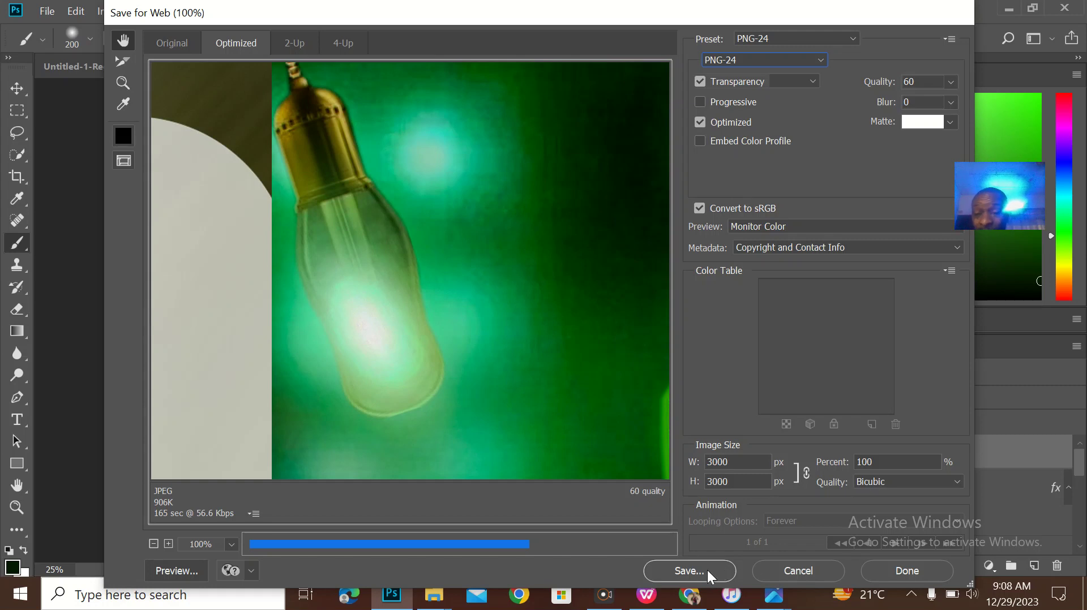
{"action": "left_click", "coordinate": [680, 571]}
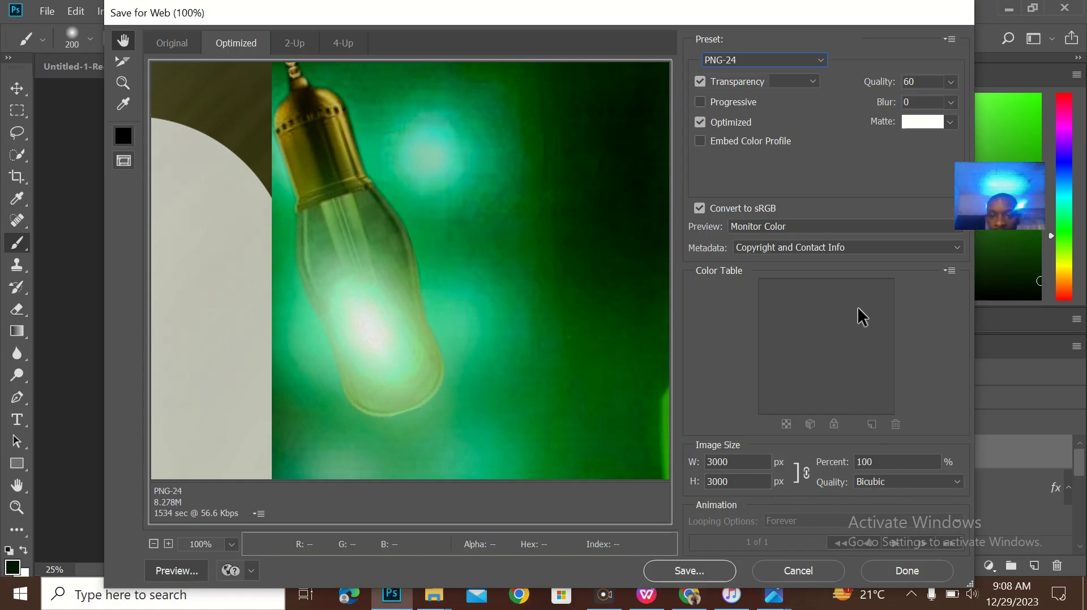
{"action": "left_click", "coordinate": [709, 576]}
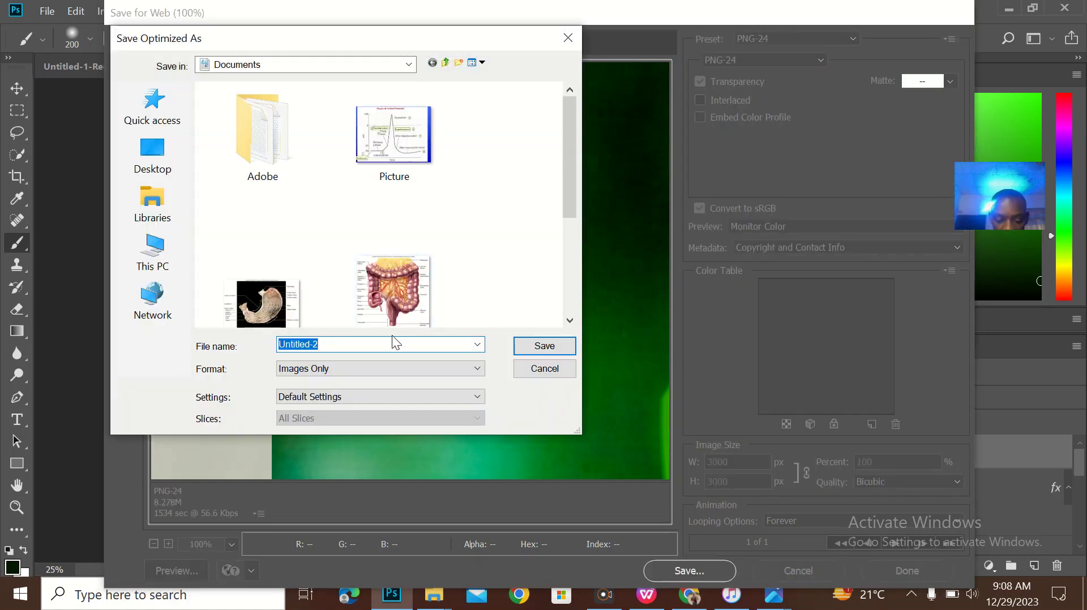
- Save the exported cover as van300 in Documents and switch back to TuneCore in Chrome
{"action": "type", "text": "van300"}
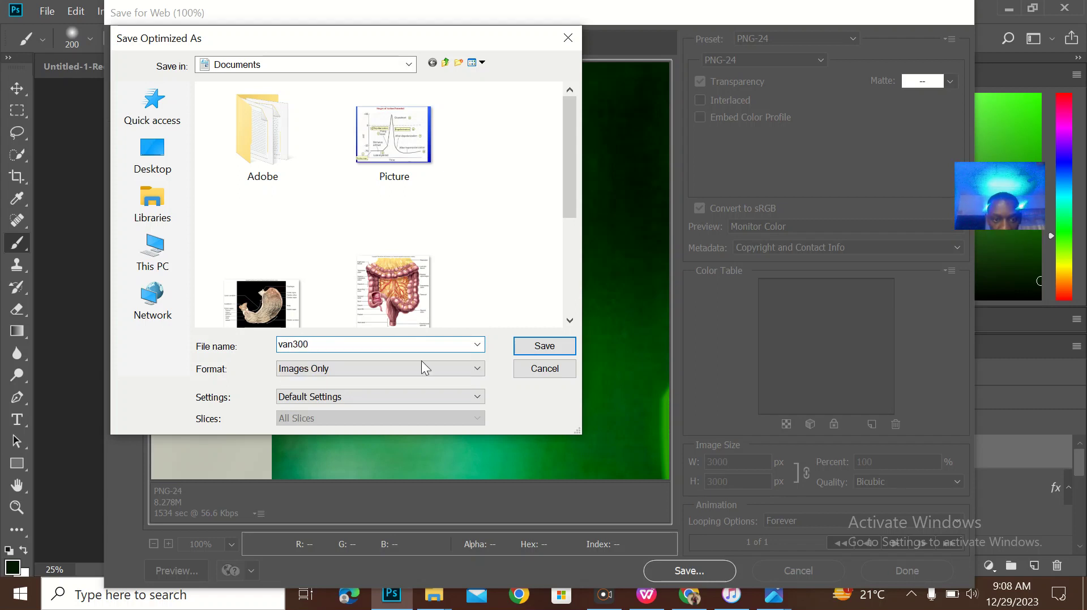
{"action": "left_click", "coordinate": [543, 347]}
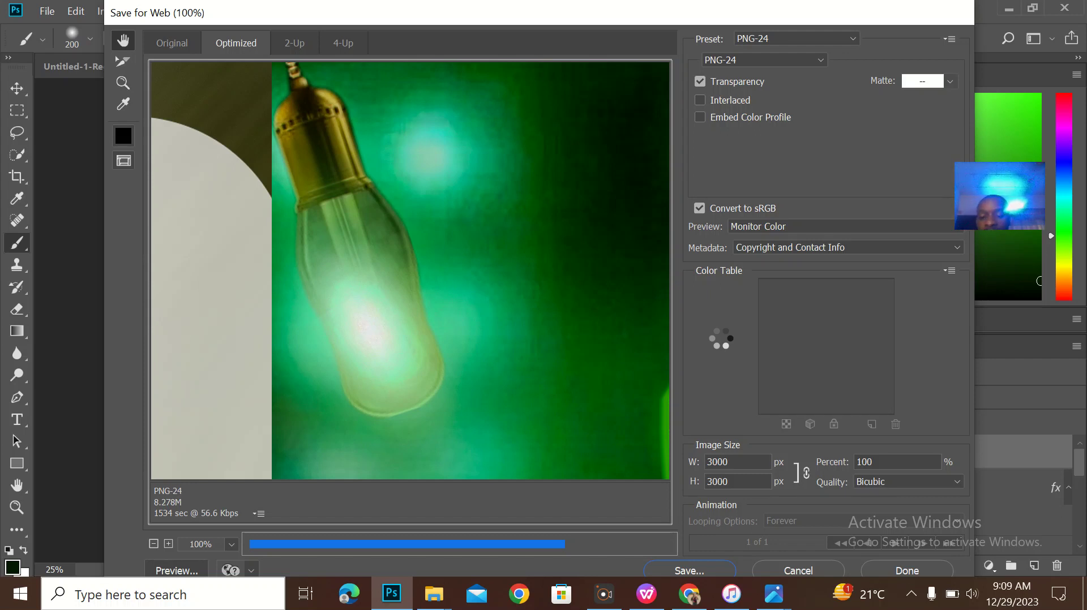
{"action": "key", "text": "alt+Tab"}
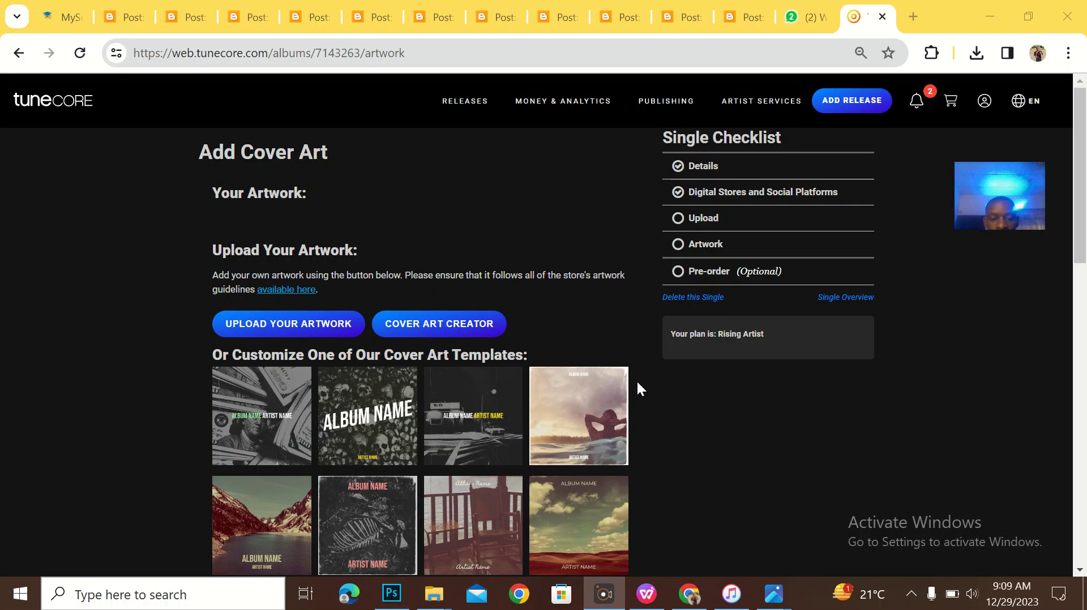
- Upload the van300 image from Documents as the single's cover art and save it
{"action": "left_click", "coordinate": [297, 323]}
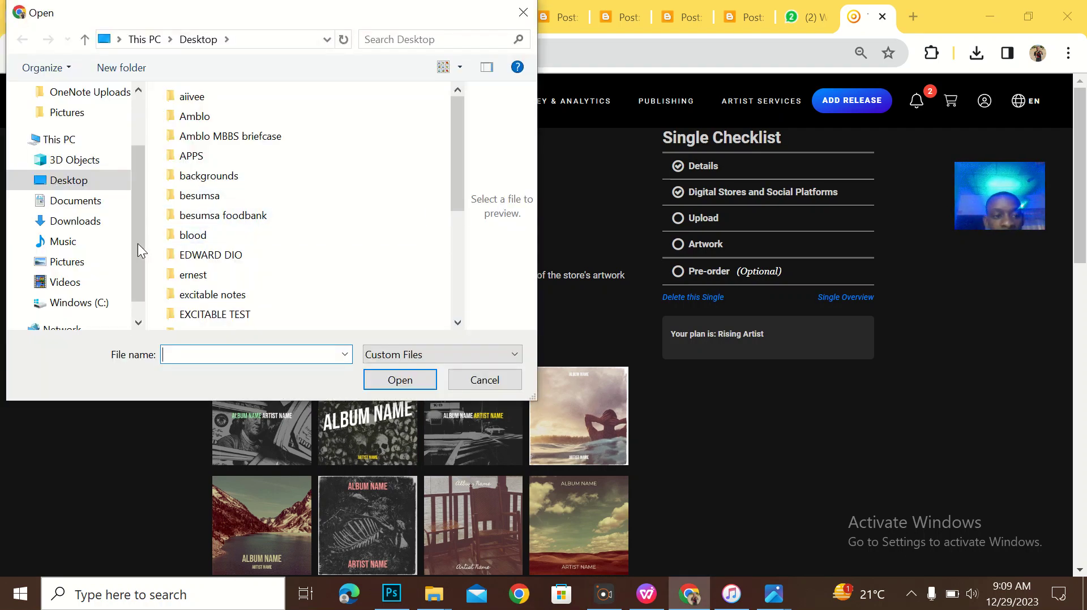
{"action": "left_click", "coordinate": [79, 201]}
{"action": "left_click", "coordinate": [422, 233]}
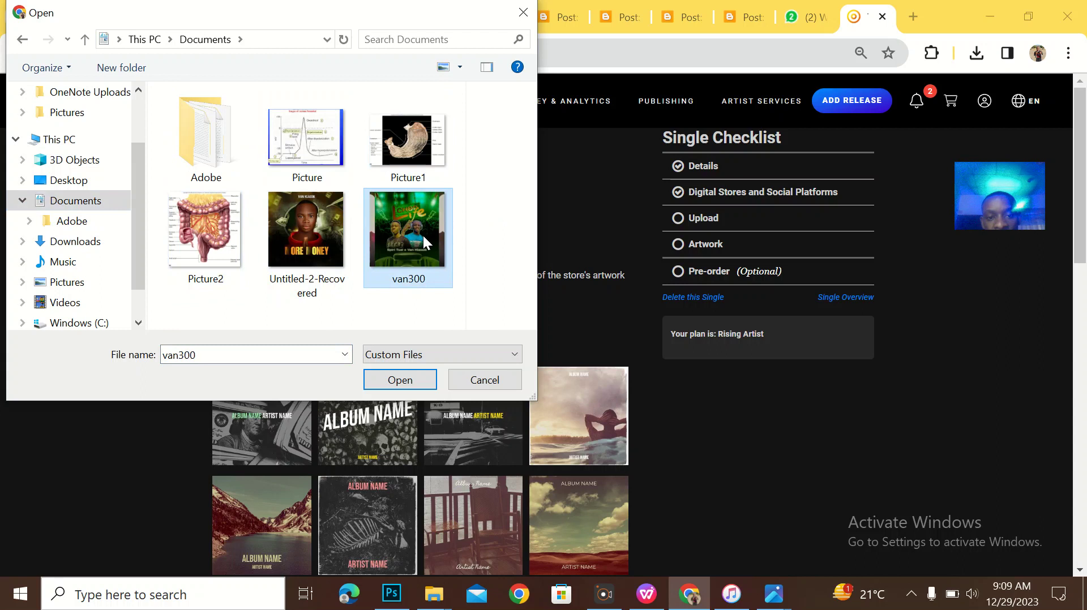
{"action": "double_click", "coordinate": [423, 233]}
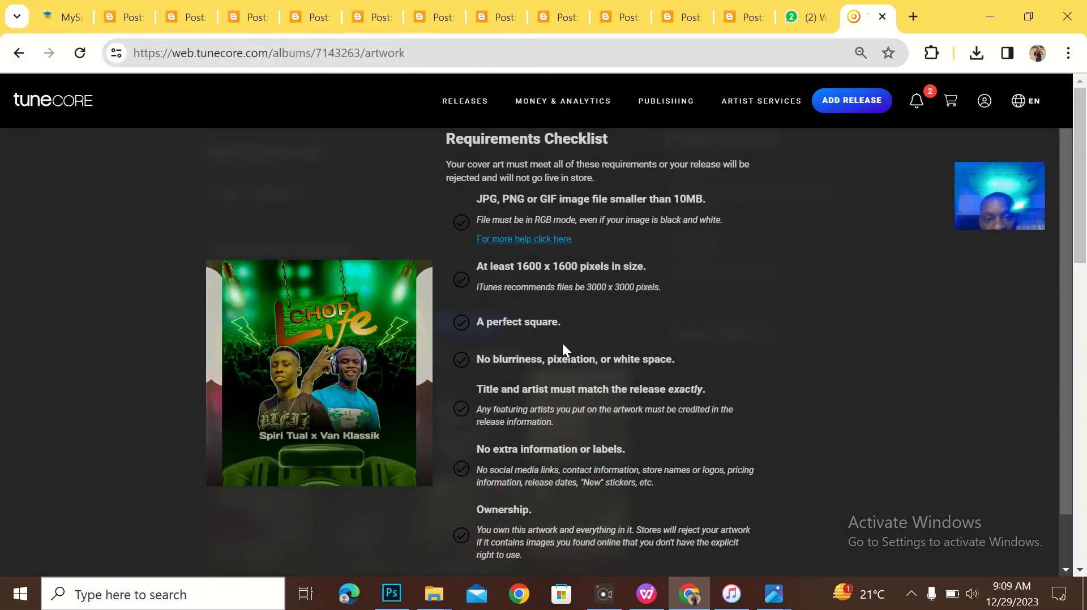
{"action": "scroll", "coordinate": [562, 343], "scroll_direction": "down", "scroll_amount": 1}
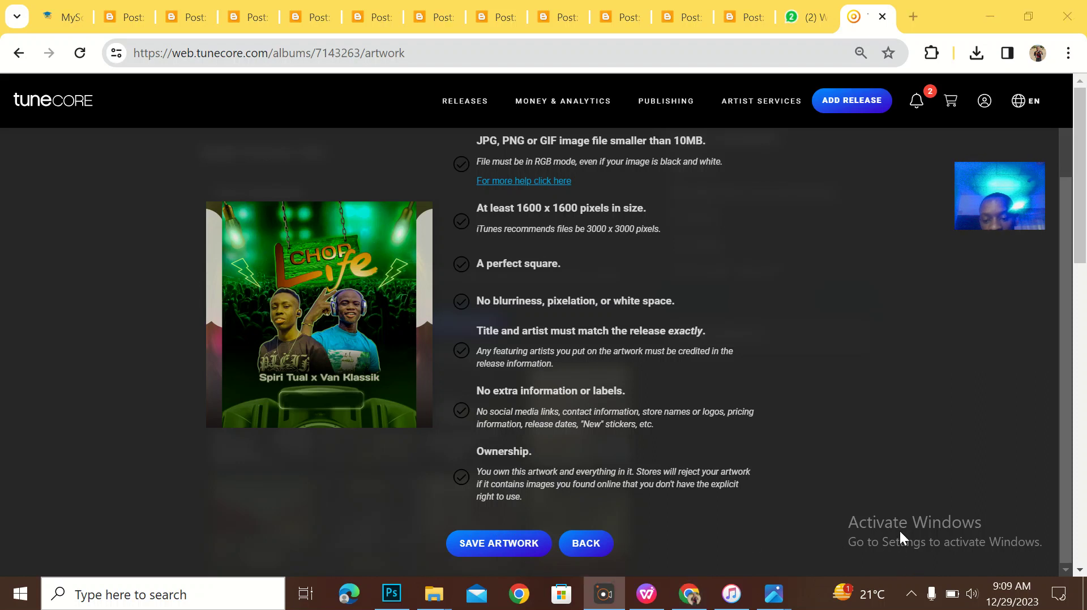
{"action": "left_click", "coordinate": [502, 553]}
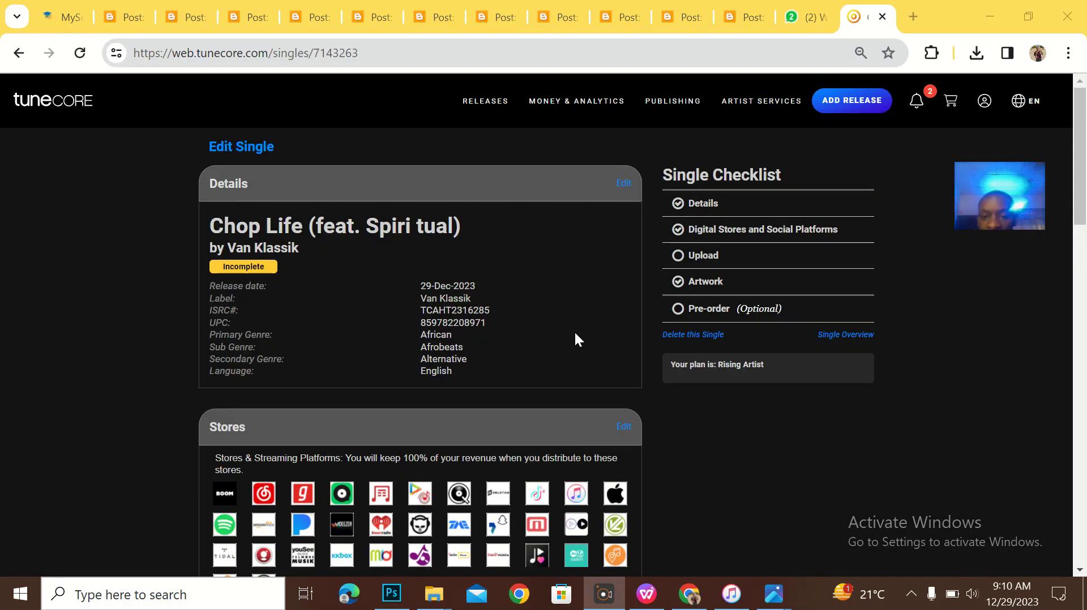
- Scroll through the Chop Life edit page checking Details, Stores, Song, Artwork and the Single Checklist
{"action": "scroll", "coordinate": [575, 338], "scroll_direction": "down", "scroll_amount": 15}
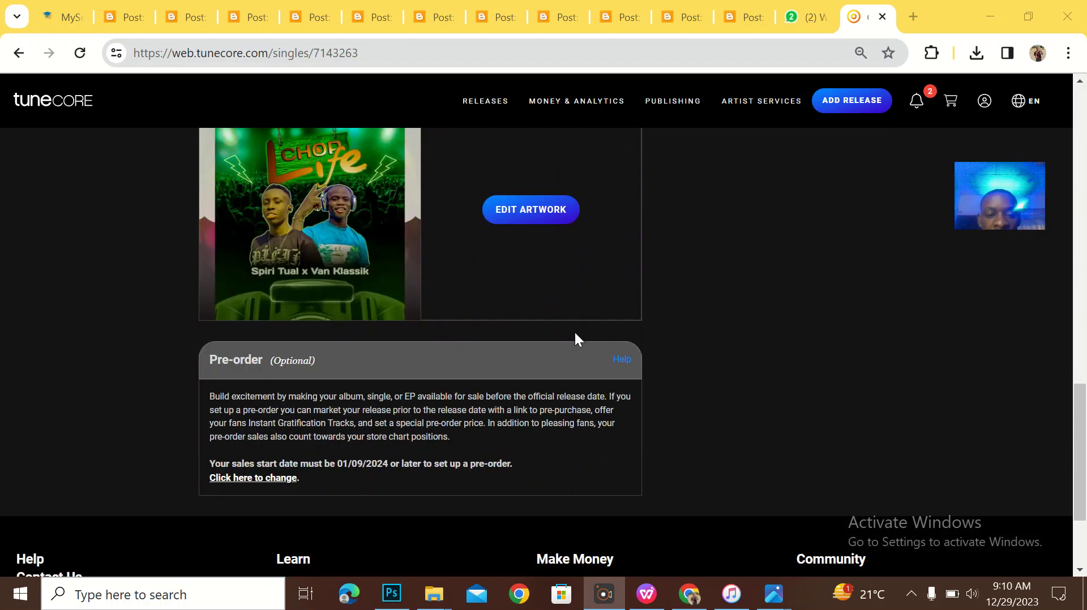
{"action": "scroll", "coordinate": [575, 339], "scroll_direction": "up", "scroll_amount": 5}
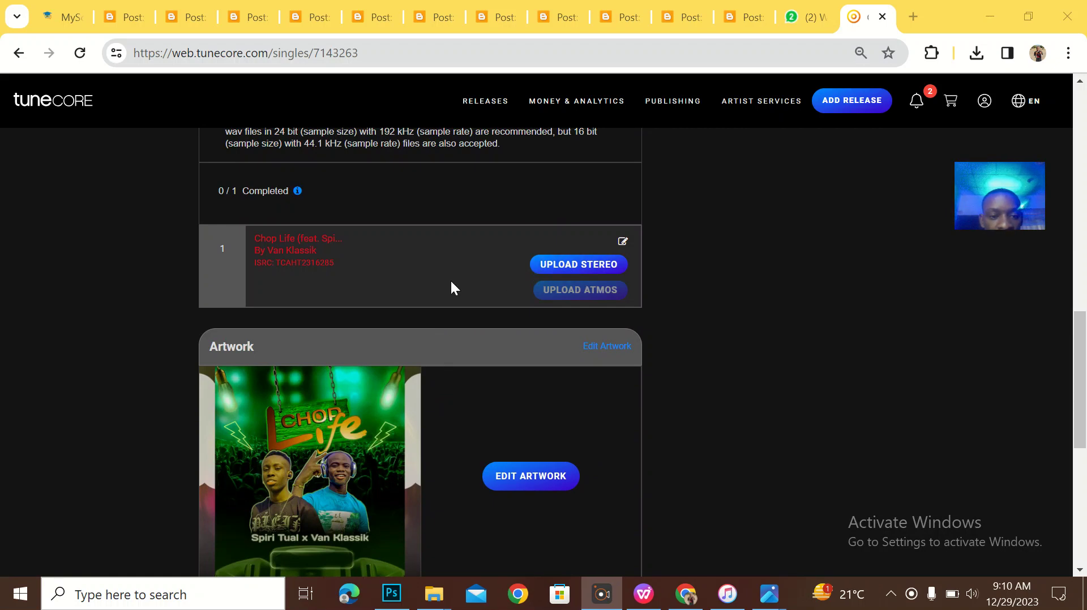
{"action": "scroll", "coordinate": [452, 288], "scroll_direction": "down", "scroll_amount": 1}
{"action": "scroll", "coordinate": [451, 288], "scroll_direction": "up", "scroll_amount": 5}
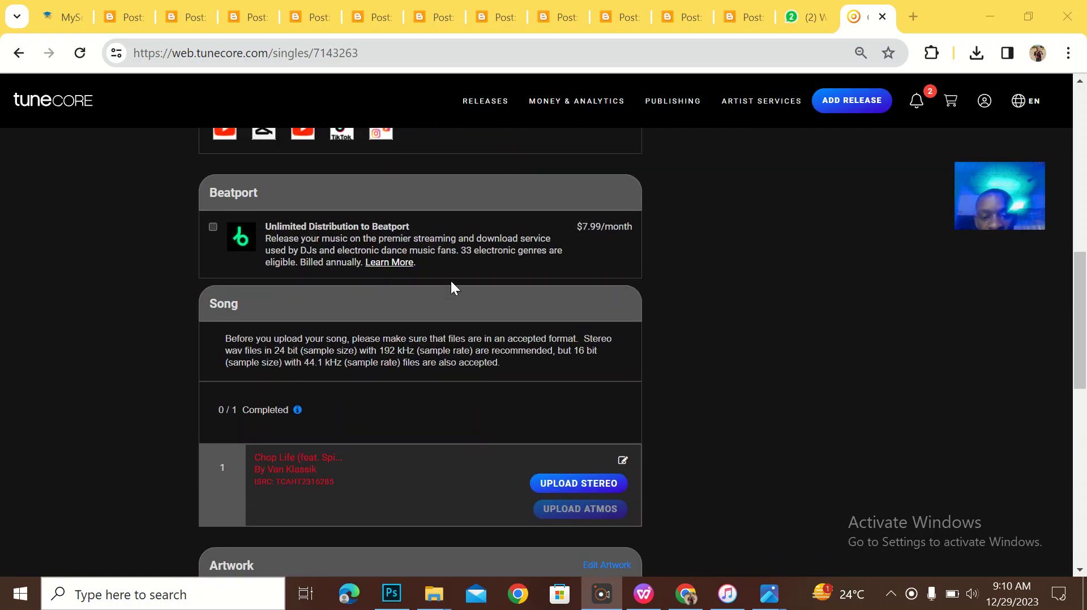
{"action": "scroll", "coordinate": [417, 427], "scroll_direction": "down", "scroll_amount": 5}
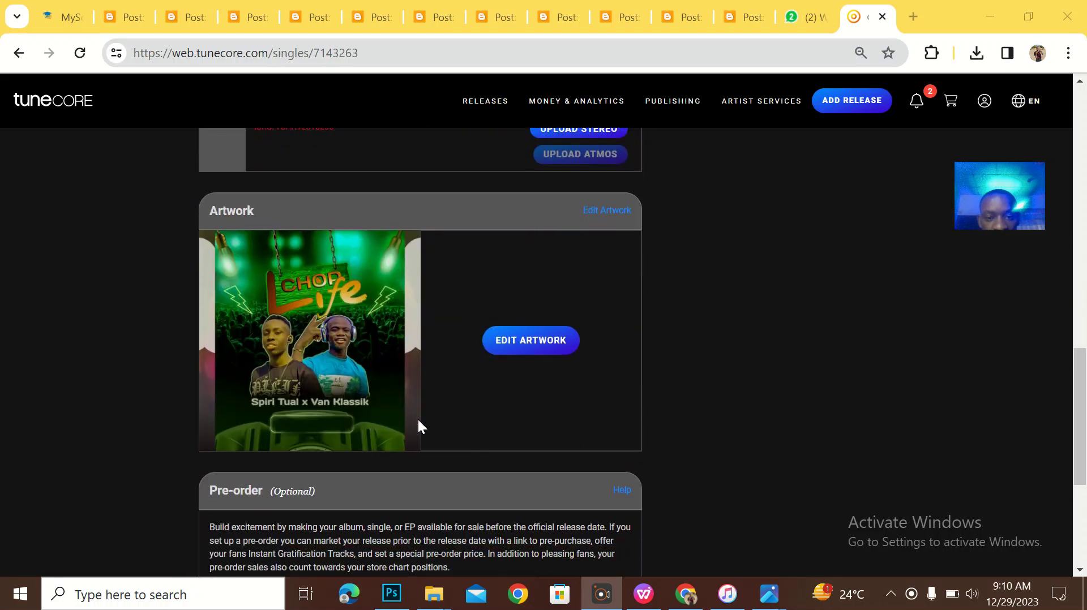
{"action": "scroll", "coordinate": [419, 421], "scroll_direction": "up", "scroll_amount": 10}
{"action": "scroll", "coordinate": [419, 421], "scroll_direction": "down", "scroll_amount": 3}
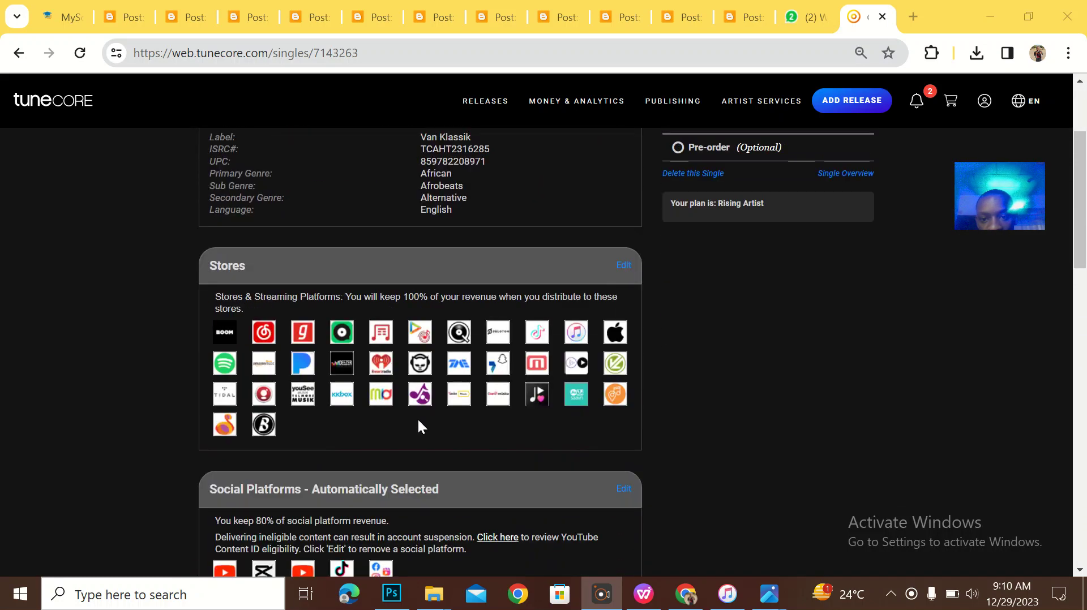
{"action": "scroll", "coordinate": [418, 426], "scroll_direction": "down", "scroll_amount": 5}
{"action": "scroll", "coordinate": [417, 427], "scroll_direction": "up", "scroll_amount": 3}
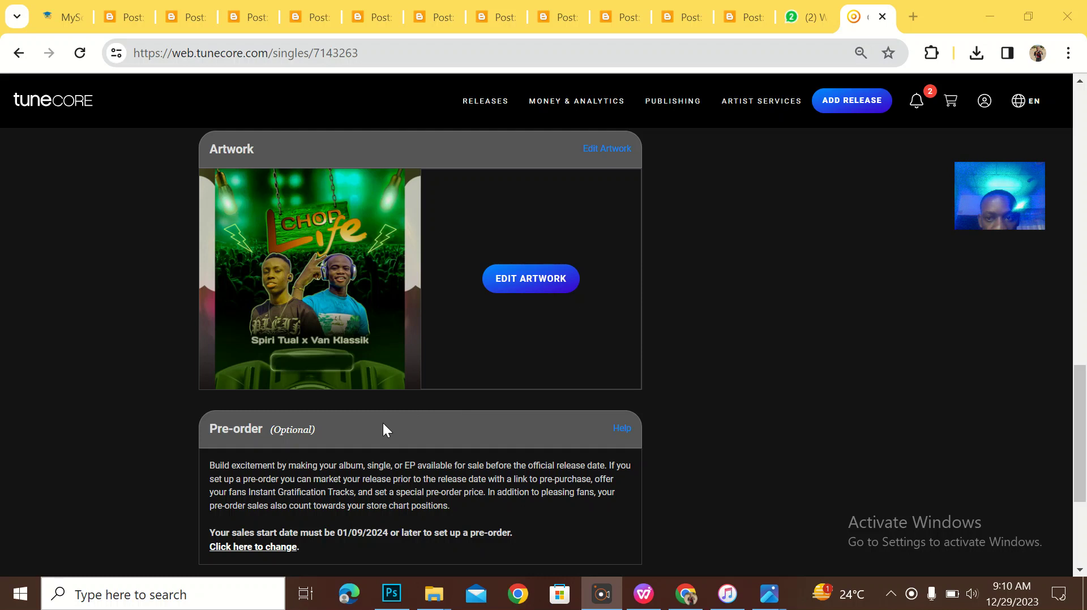
{"action": "scroll", "coordinate": [384, 428], "scroll_direction": "down", "scroll_amount": 3}
{"action": "scroll", "coordinate": [561, 249], "scroll_direction": "up", "scroll_amount": 8}
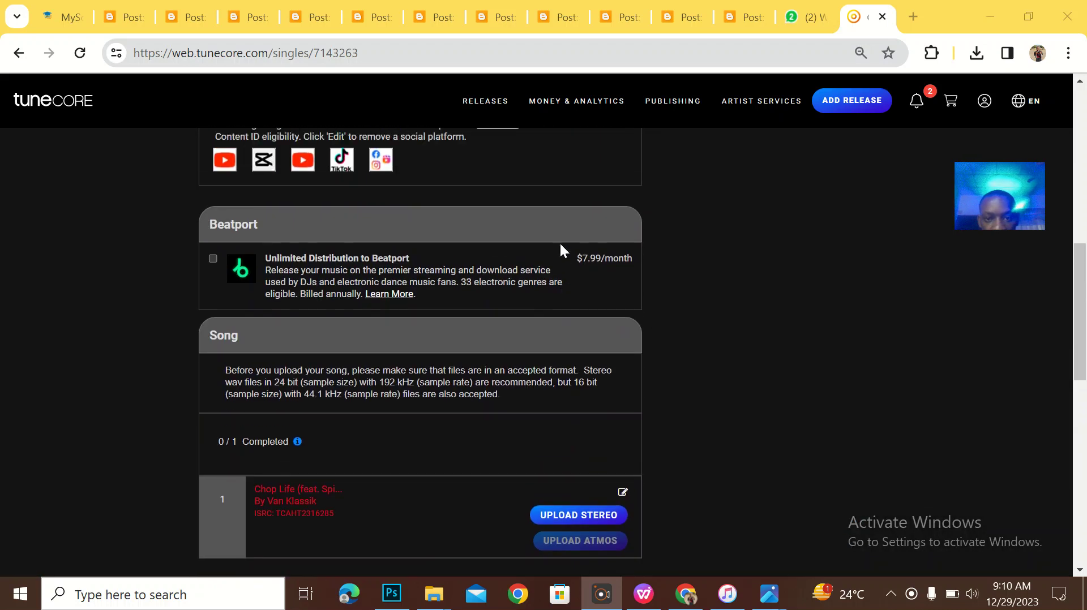
{"action": "scroll", "coordinate": [560, 249], "scroll_direction": "up", "scroll_amount": 10}
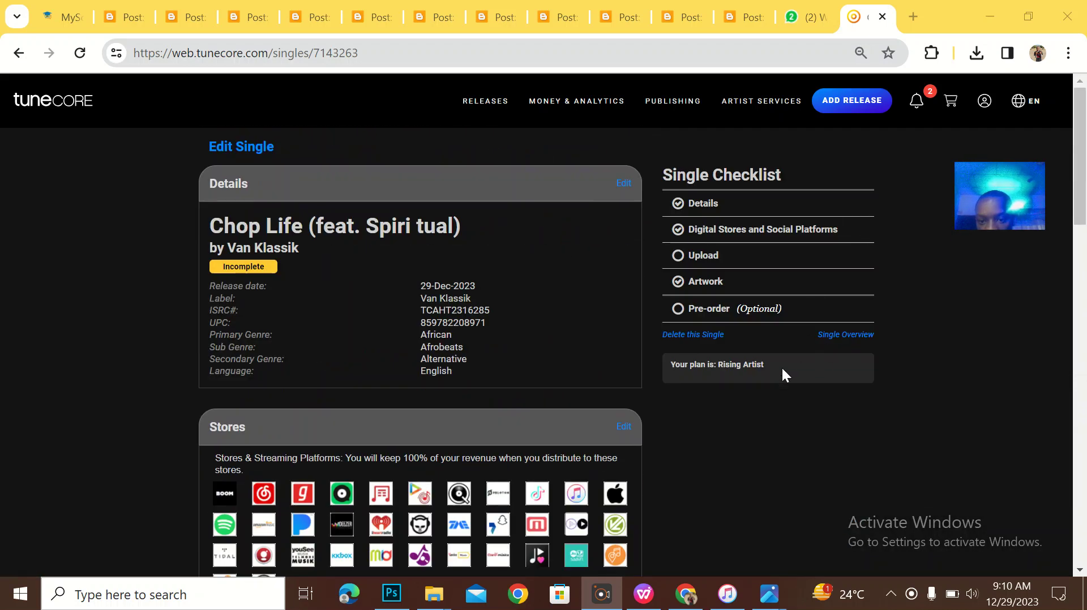
{"action": "scroll", "coordinate": [560, 369], "scroll_direction": "down", "scroll_amount": 1}
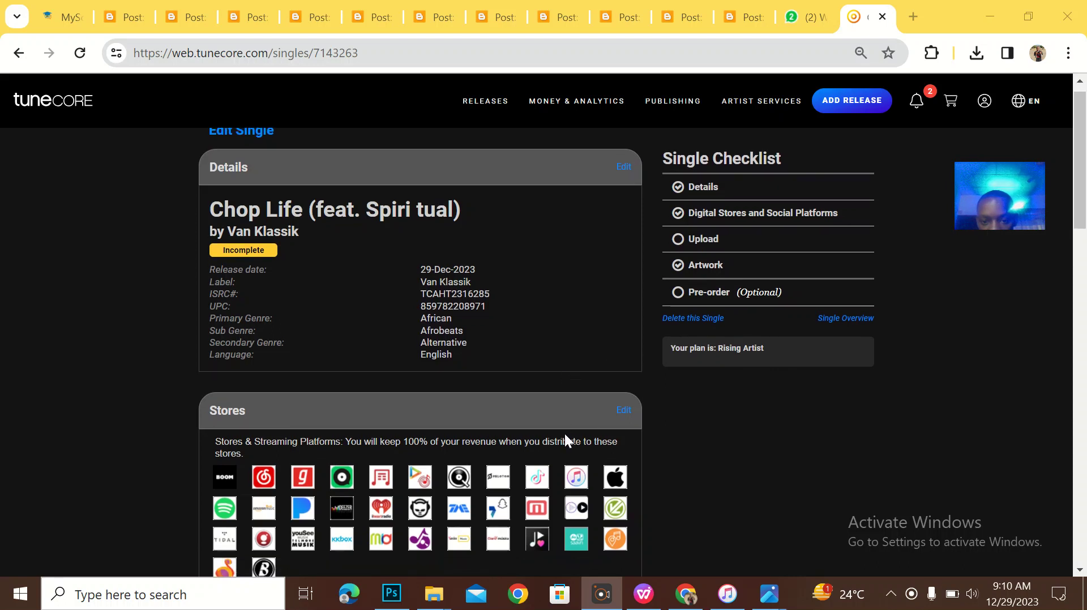
{"action": "scroll", "coordinate": [557, 354], "scroll_direction": "down", "scroll_amount": 1}
- Check the Chop Life details, including label Van Klassik, then distribute with the plan and proceed to checkout
{"action": "scroll", "coordinate": [555, 351], "scroll_direction": "down", "scroll_amount": 2}
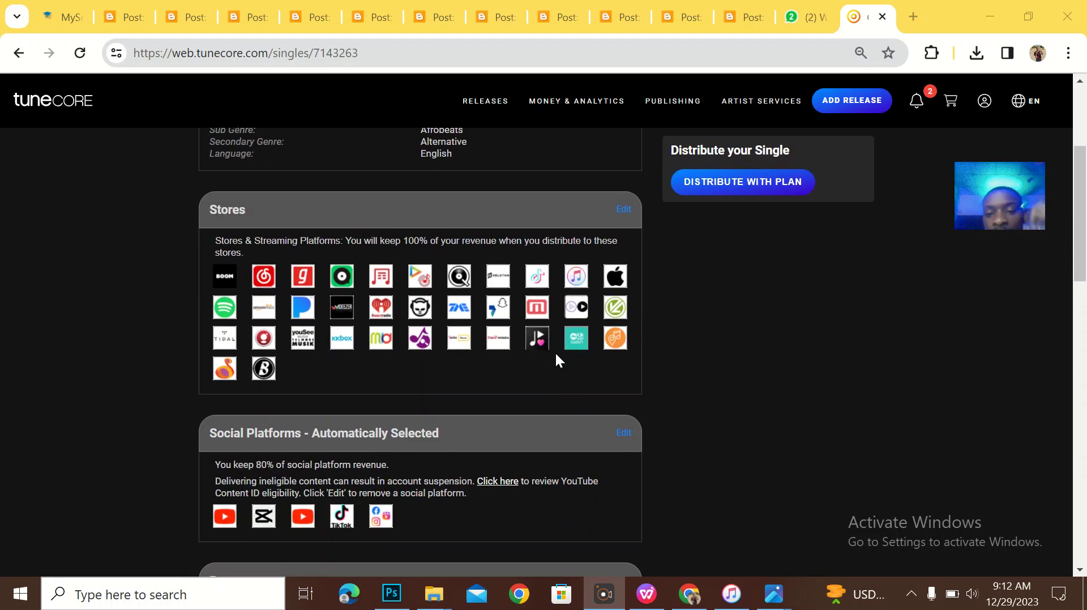
{"action": "scroll", "coordinate": [555, 352], "scroll_direction": "up", "scroll_amount": 3}
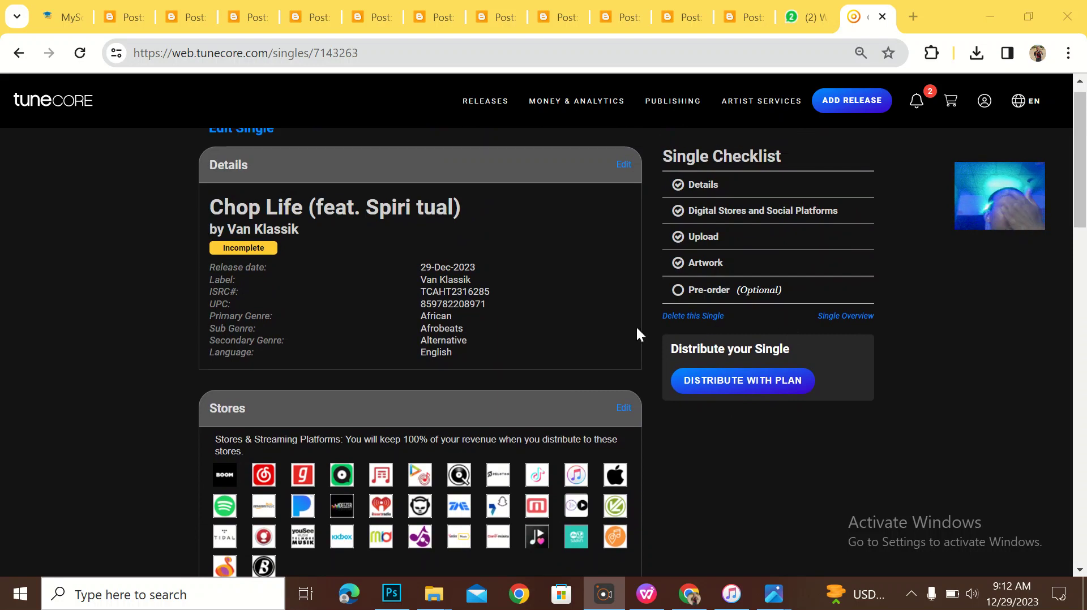
{"action": "scroll", "coordinate": [651, 340], "scroll_direction": "down", "scroll_amount": 4}
{"action": "scroll", "coordinate": [653, 344], "scroll_direction": "up", "scroll_amount": 4}
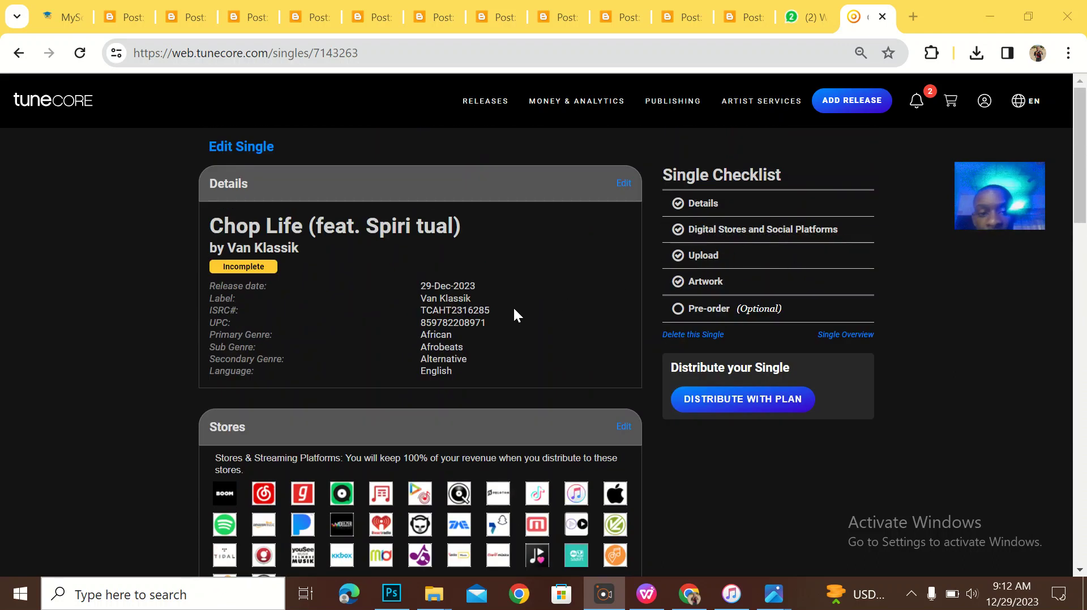
{"action": "left_click", "coordinate": [470, 300]}
{"action": "left_click_drag", "start_coordinate": [470, 300], "coordinate": [422, 305]}
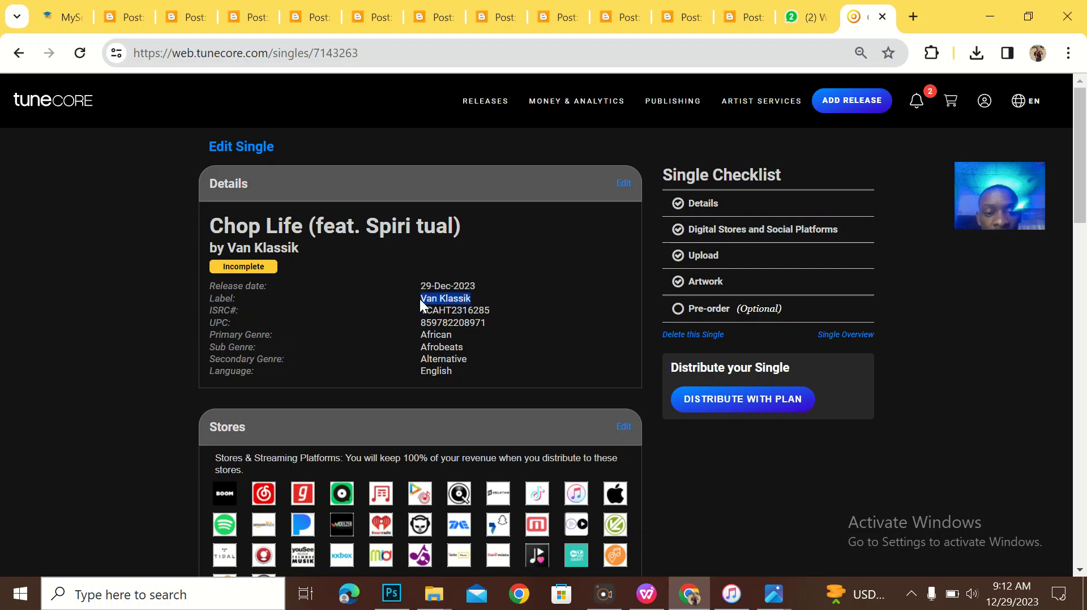
{"action": "left_click", "coordinate": [468, 300]}
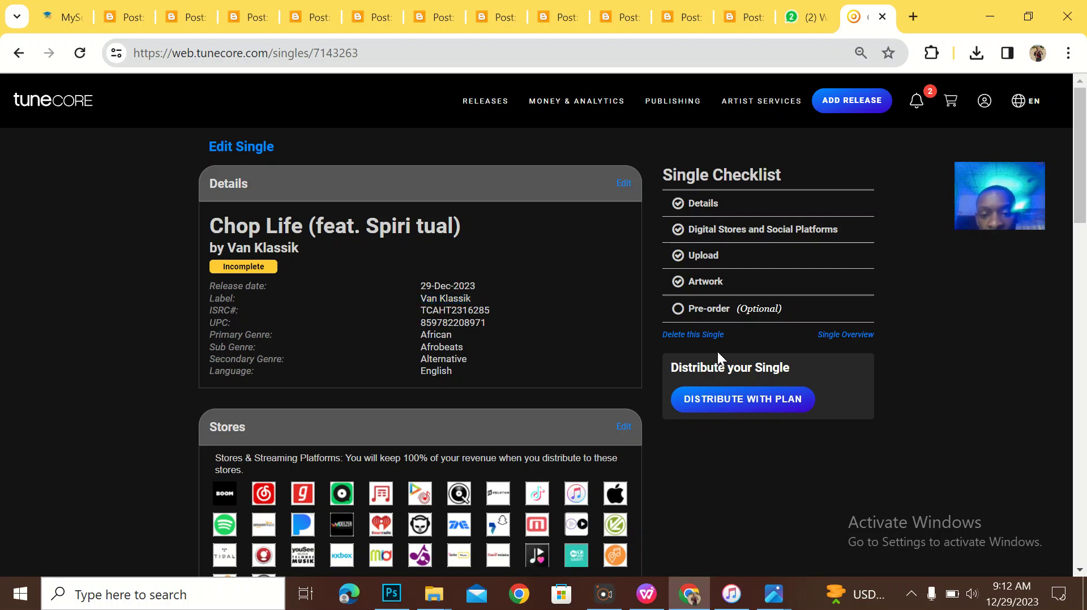
{"action": "left_click", "coordinate": [753, 403]}
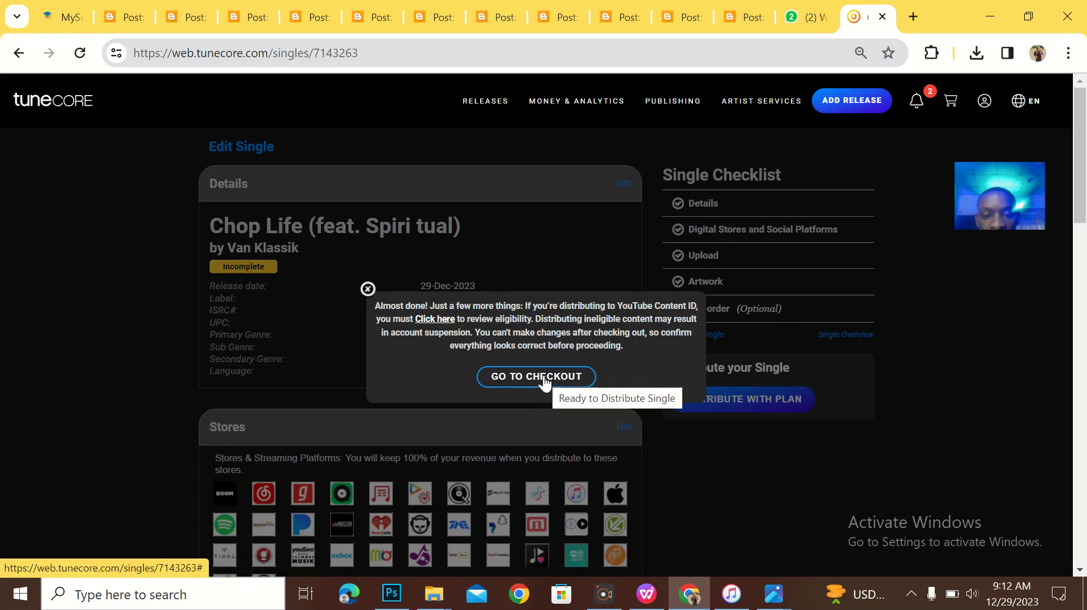
{"action": "left_click", "coordinate": [545, 378]}
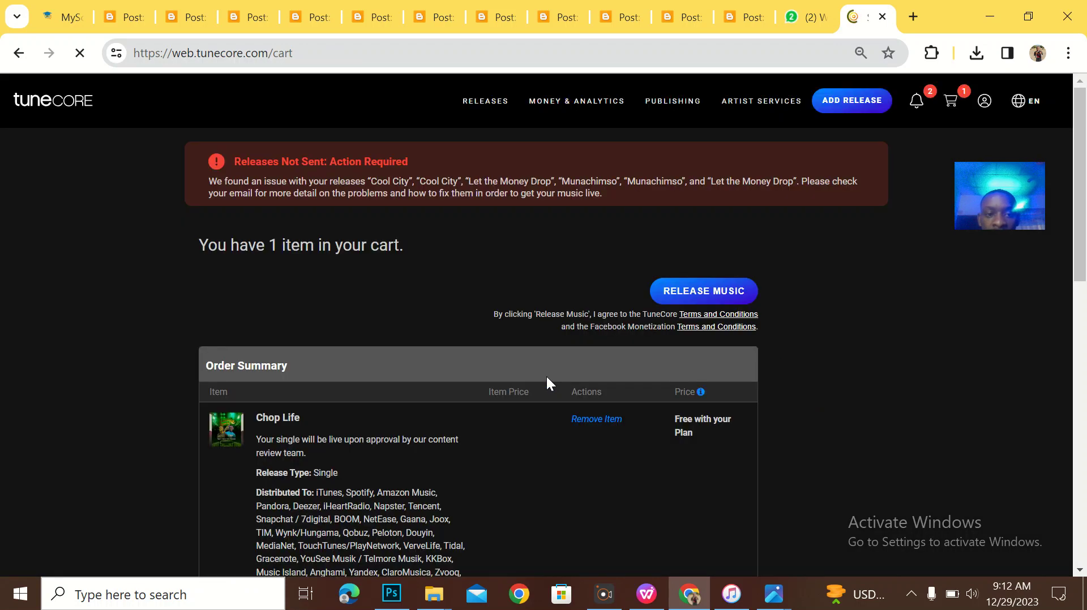
- Verify the cart's lone Chop Life item at $0.00 and submit it with RELEASE MUSIC
{"action": "scroll", "coordinate": [546, 375], "scroll_direction": "down", "scroll_amount": 4}
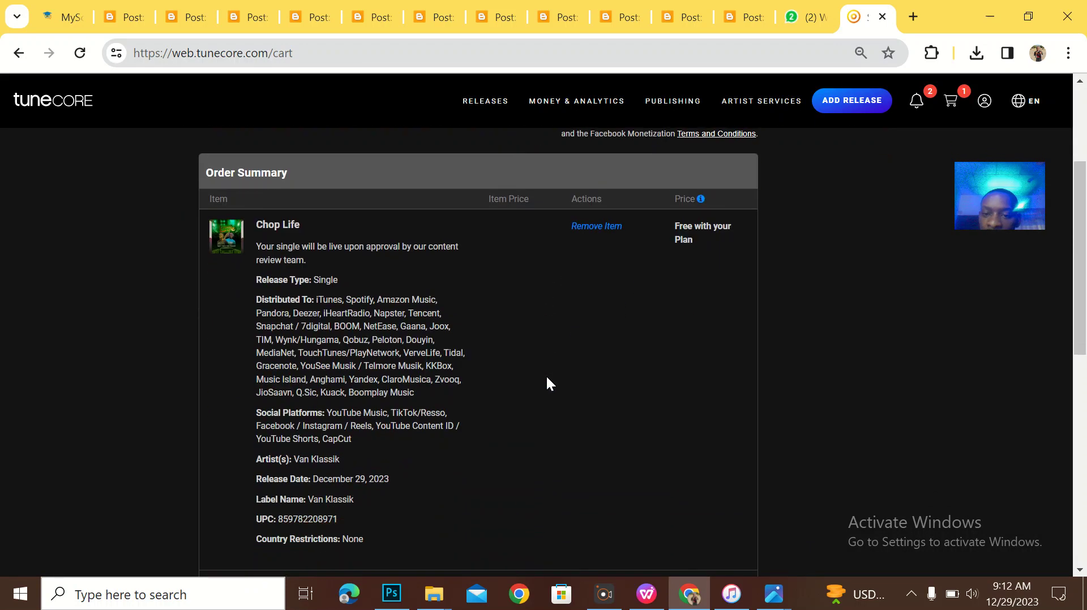
{"action": "scroll", "coordinate": [547, 378], "scroll_direction": "down", "scroll_amount": 3}
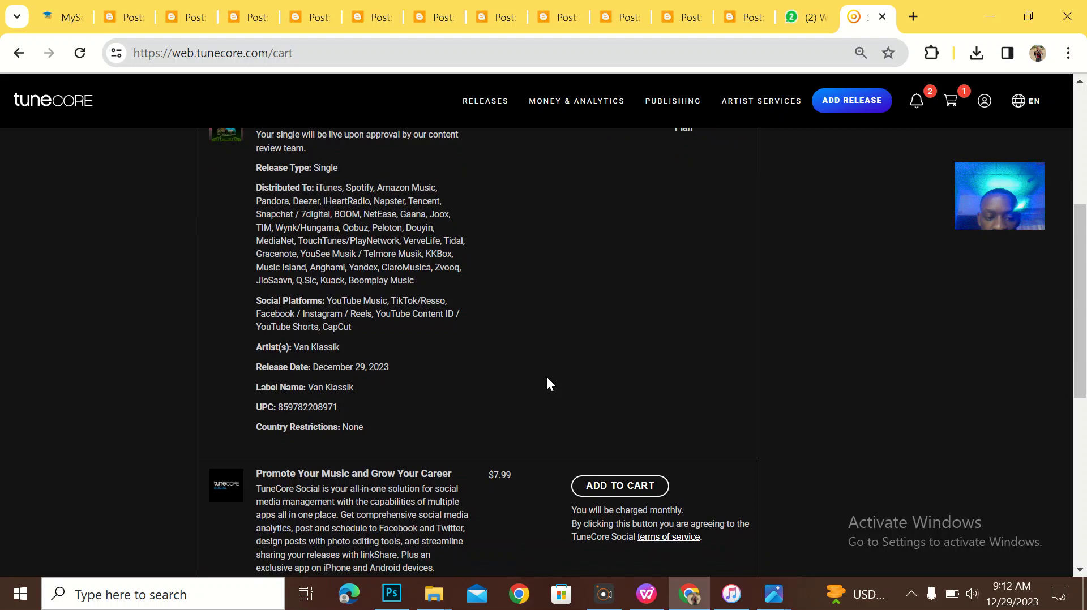
{"action": "scroll", "coordinate": [546, 375], "scroll_direction": "down", "scroll_amount": 2}
{"action": "scroll", "coordinate": [546, 375], "scroll_direction": "up", "scroll_amount": 1}
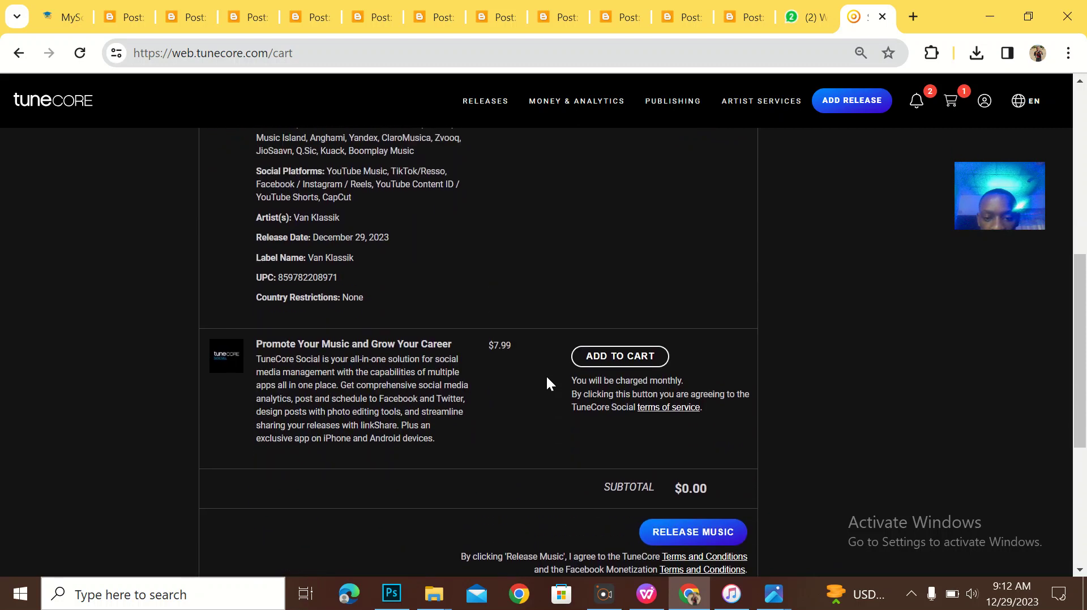
{"action": "scroll", "coordinate": [547, 381], "scroll_direction": "down", "scroll_amount": 1}
{"action": "scroll", "coordinate": [547, 380], "scroll_direction": "up", "scroll_amount": 6}
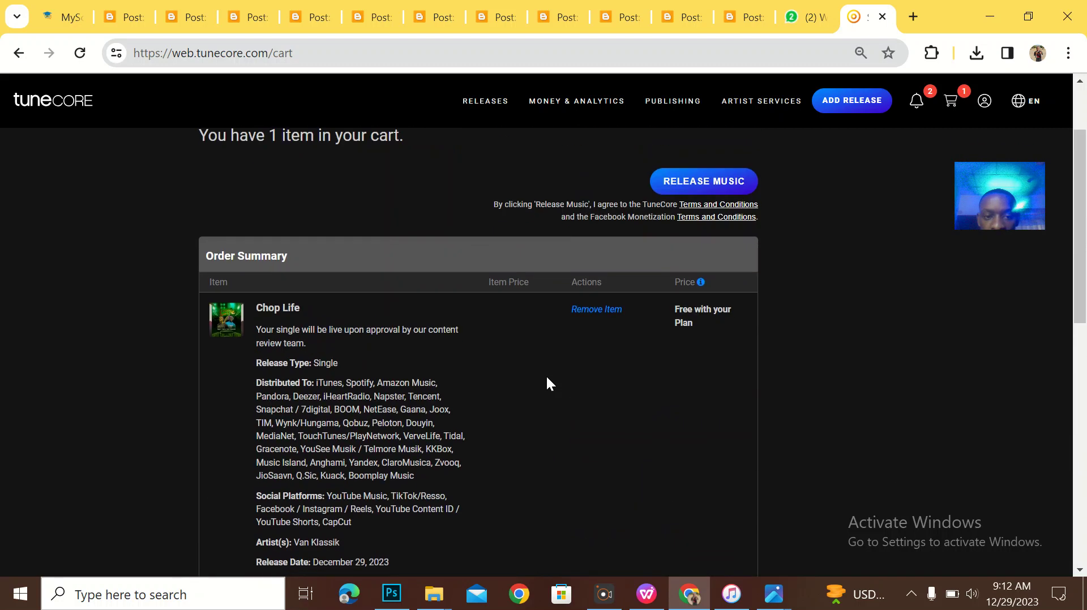
{"action": "scroll", "coordinate": [547, 379], "scroll_direction": "up", "scroll_amount": 1}
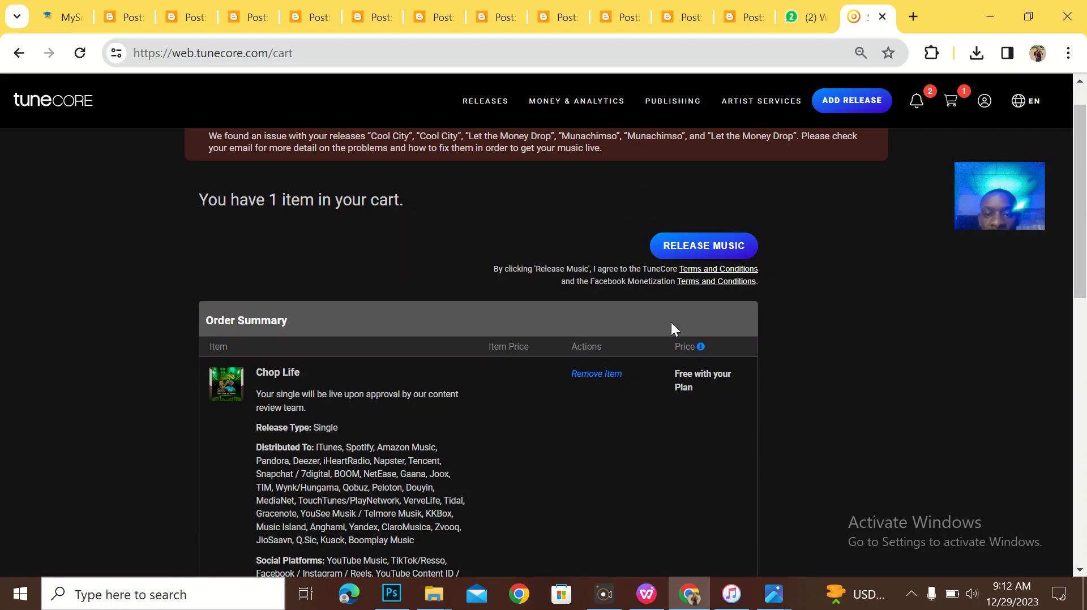
{"action": "scroll", "coordinate": [579, 395], "scroll_direction": "down", "scroll_amount": 6}
{"action": "scroll", "coordinate": [579, 393], "scroll_direction": "down", "scroll_amount": 4}
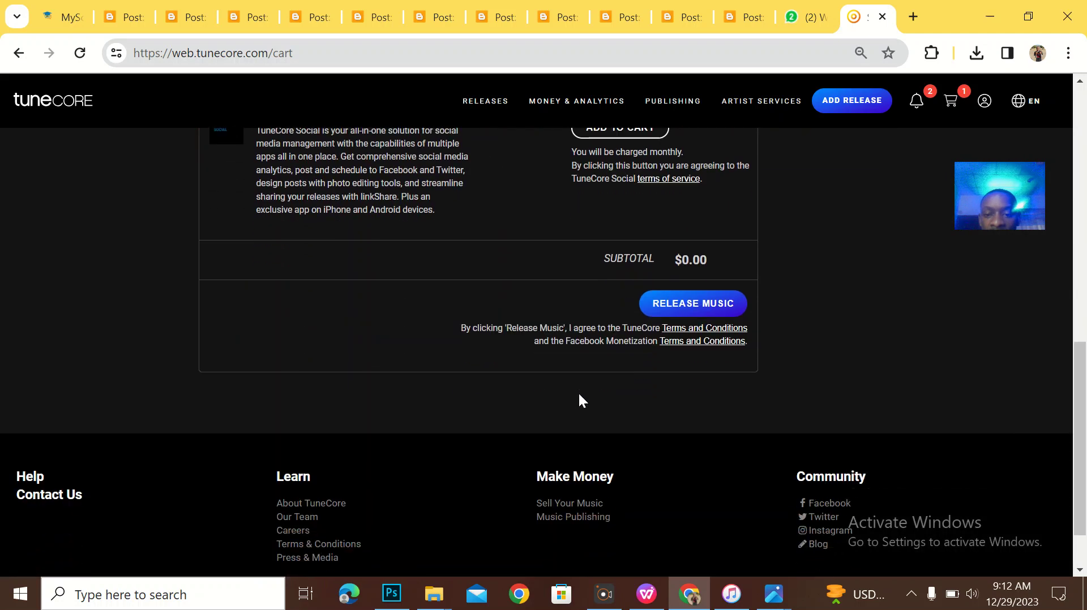
{"action": "left_click", "coordinate": [688, 303]}
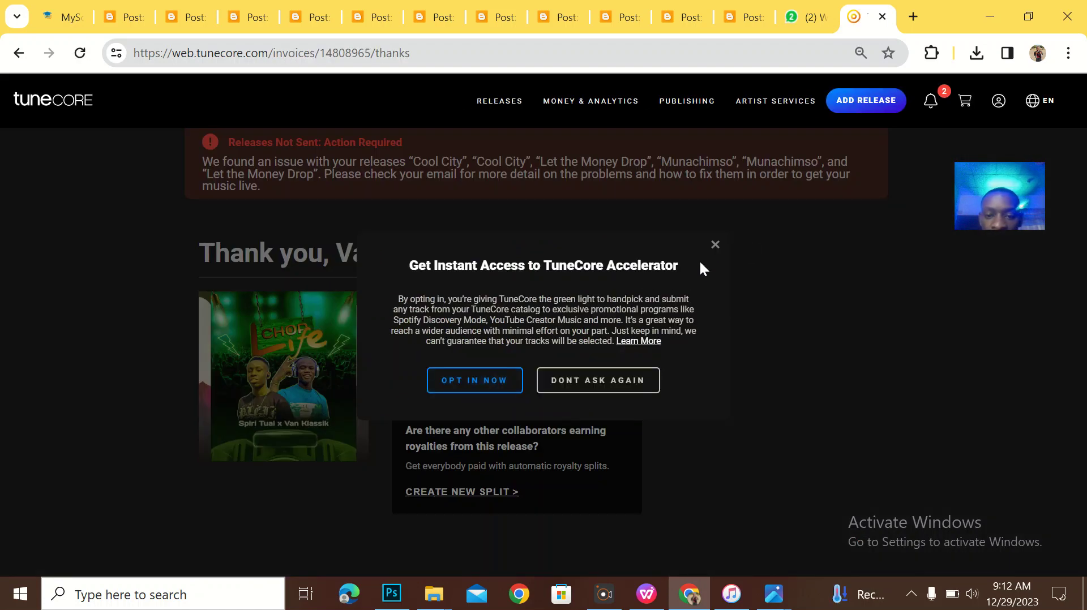
- Decline the Accelerator offer and read the thank-you page confirming 1–2 business days of review
{"action": "left_click", "coordinate": [716, 245]}
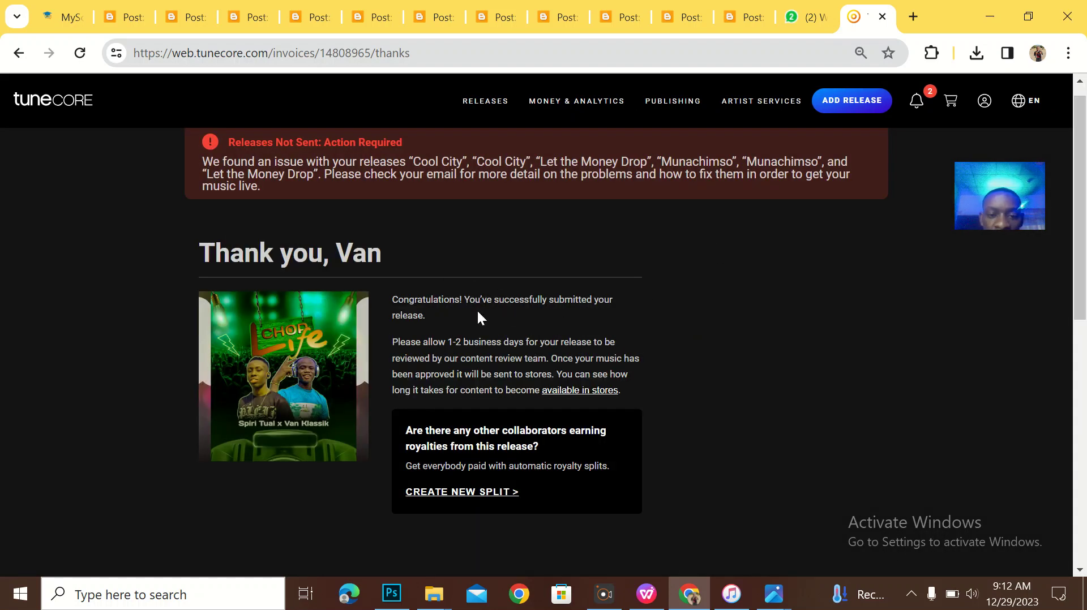
{"action": "scroll", "coordinate": [487, 309], "scroll_direction": "down", "scroll_amount": 1}
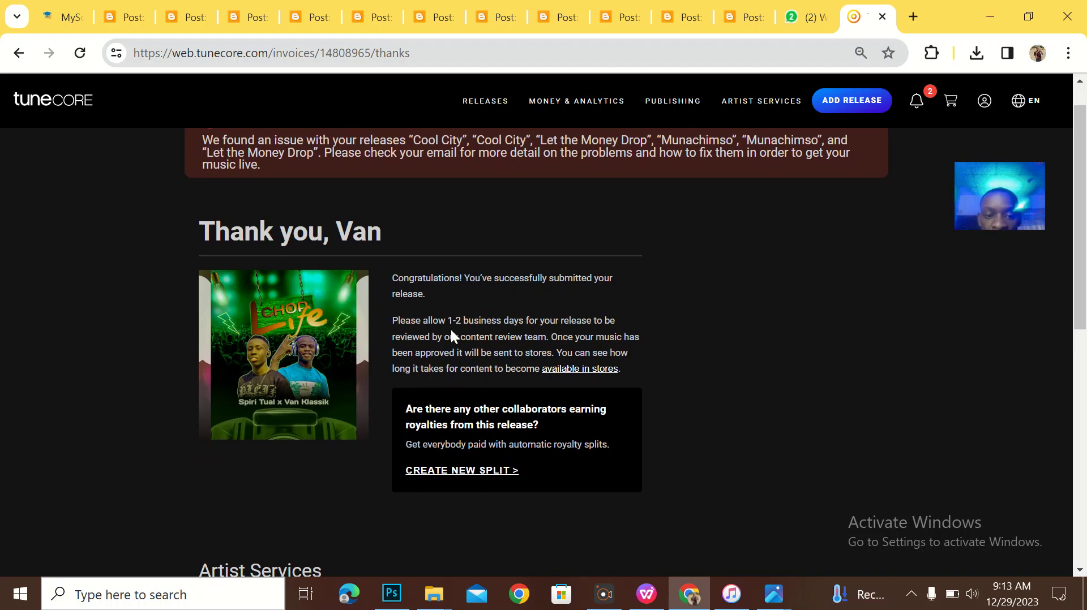
{"action": "scroll", "coordinate": [516, 324], "scroll_direction": "down", "scroll_amount": 1}
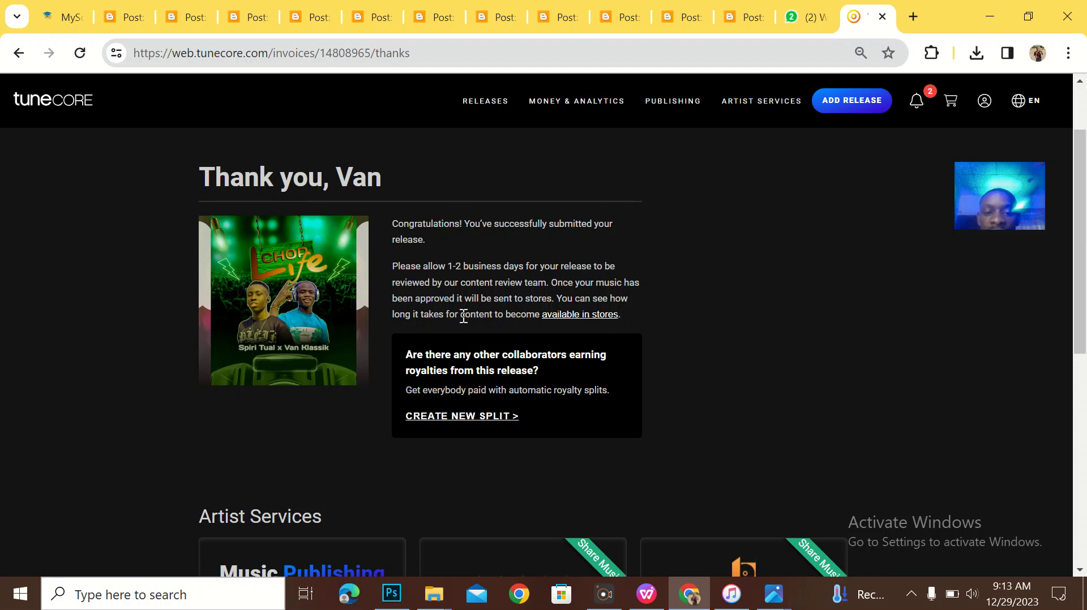
{"action": "scroll", "coordinate": [533, 339], "scroll_direction": "down", "scroll_amount": 3}
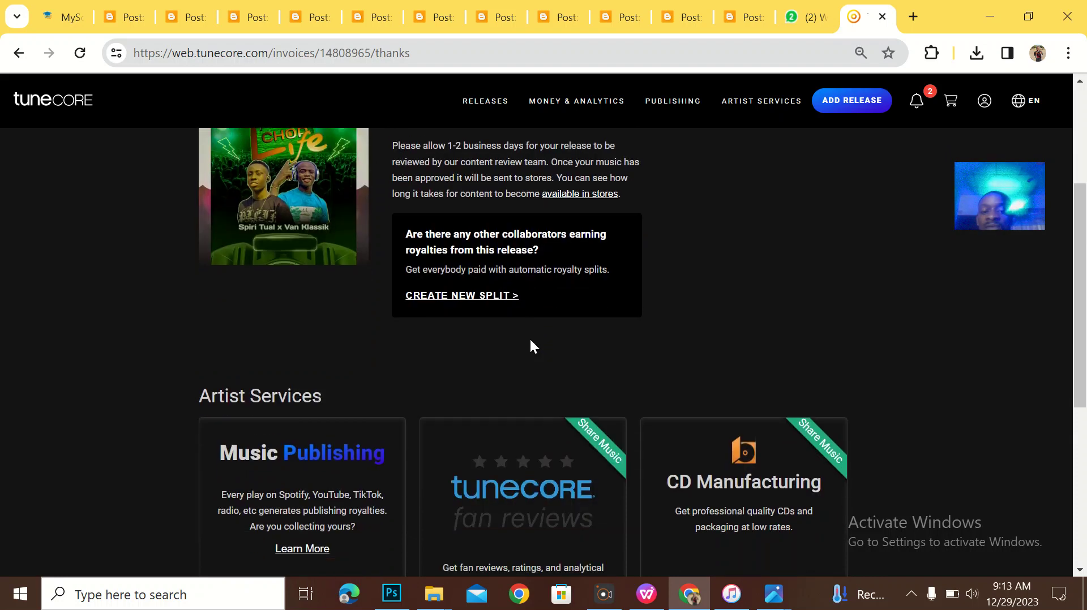
{"action": "scroll", "coordinate": [529, 338], "scroll_direction": "up", "scroll_amount": 3}
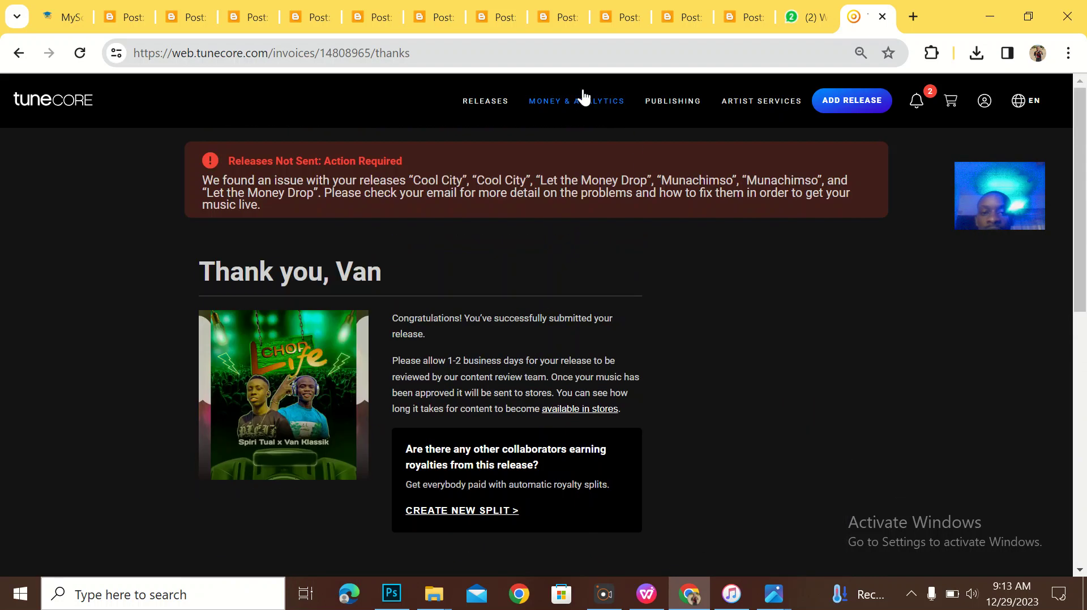
{"action": "left_click", "coordinate": [488, 104]}
- Open Discography and confirm Chop Life, dated 12/29/2023, tops the 10 releases as Processing
{"action": "left_click", "coordinate": [508, 130]}
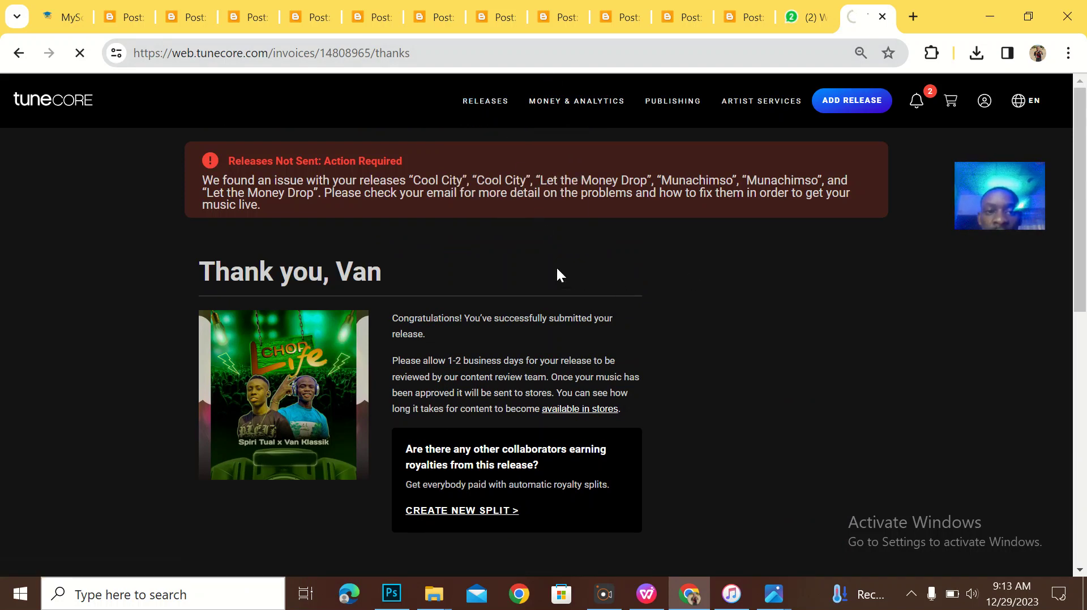
{"action": "scroll", "coordinate": [503, 290], "scroll_direction": "down", "scroll_amount": 1}
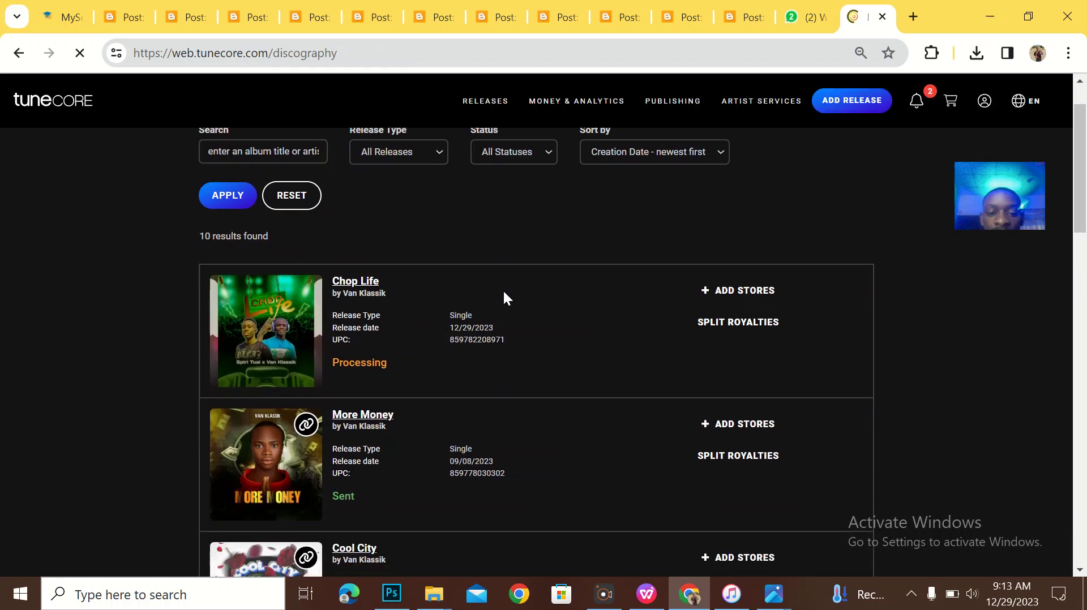
{"action": "scroll", "coordinate": [470, 321], "scroll_direction": "down", "scroll_amount": 6}
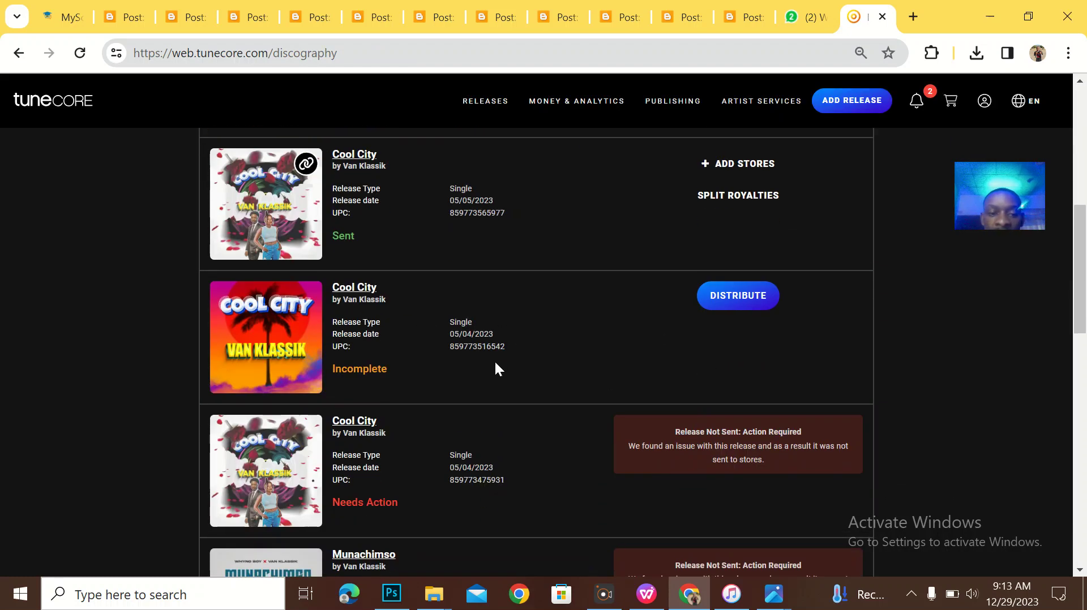
{"action": "scroll", "coordinate": [495, 363], "scroll_direction": "up", "scroll_amount": 2}
{"action": "scroll", "coordinate": [496, 364], "scroll_direction": "down", "scroll_amount": 4}
{"action": "scroll", "coordinate": [495, 368], "scroll_direction": "down", "scroll_amount": 3}
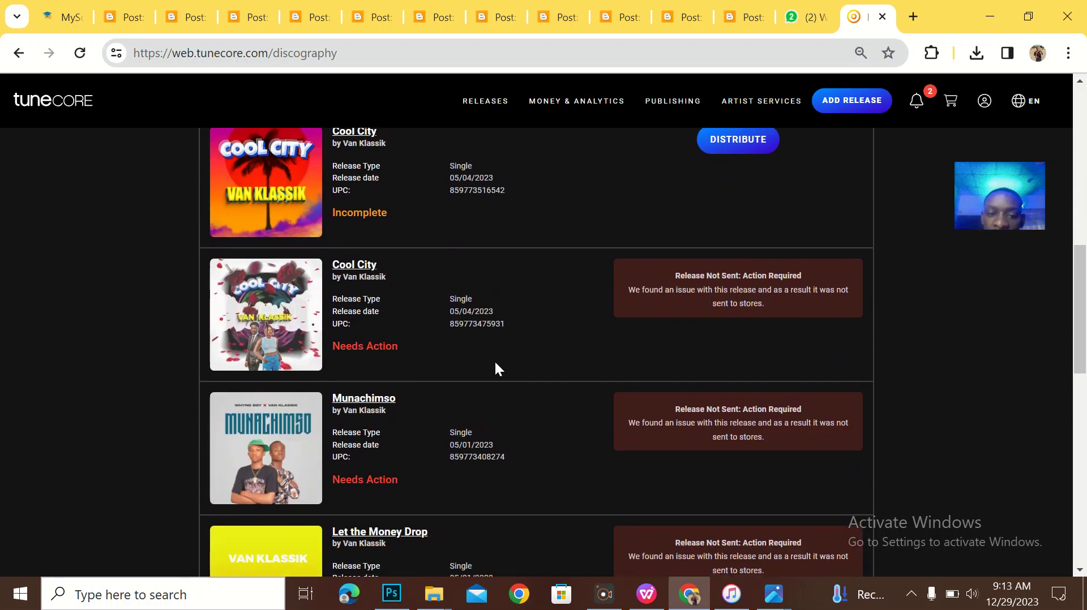
{"action": "scroll", "coordinate": [404, 425], "scroll_direction": "down", "scroll_amount": 3}
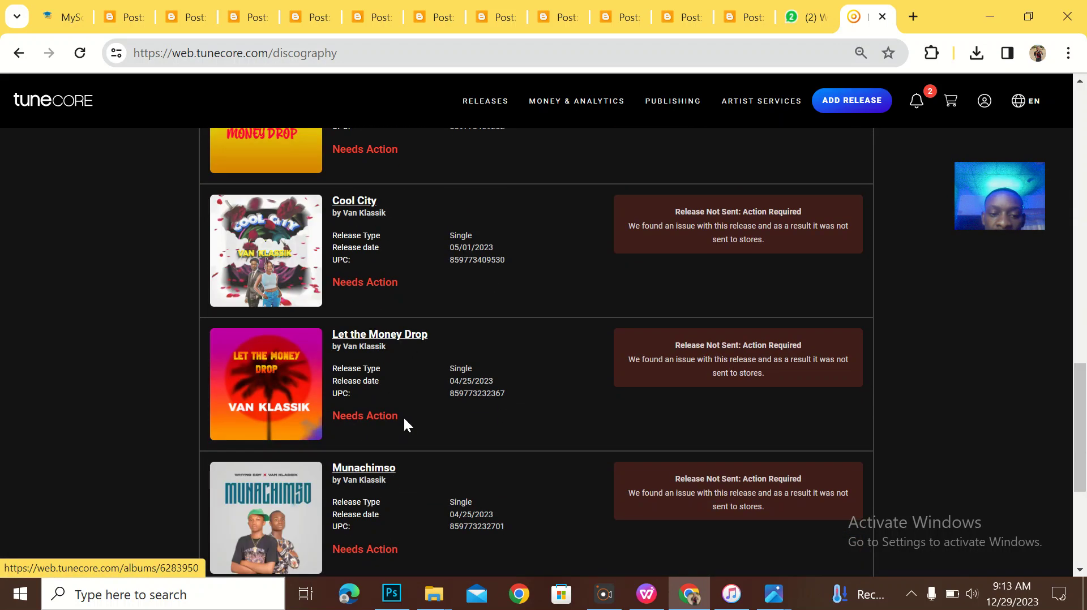
{"action": "scroll", "coordinate": [404, 425], "scroll_direction": "down", "scroll_amount": 4}
{"action": "scroll", "coordinate": [404, 425], "scroll_direction": "up", "scroll_amount": 20}
{"action": "scroll", "coordinate": [404, 422], "scroll_direction": "up", "scroll_amount": 3}
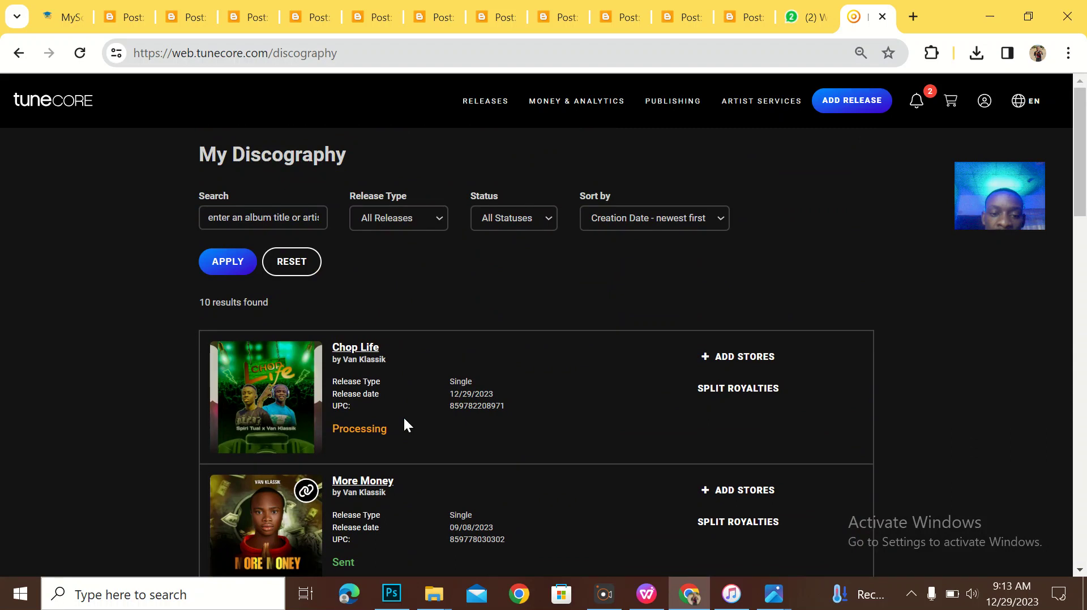
{"action": "scroll", "coordinate": [342, 444], "scroll_direction": "down", "scroll_amount": 2}
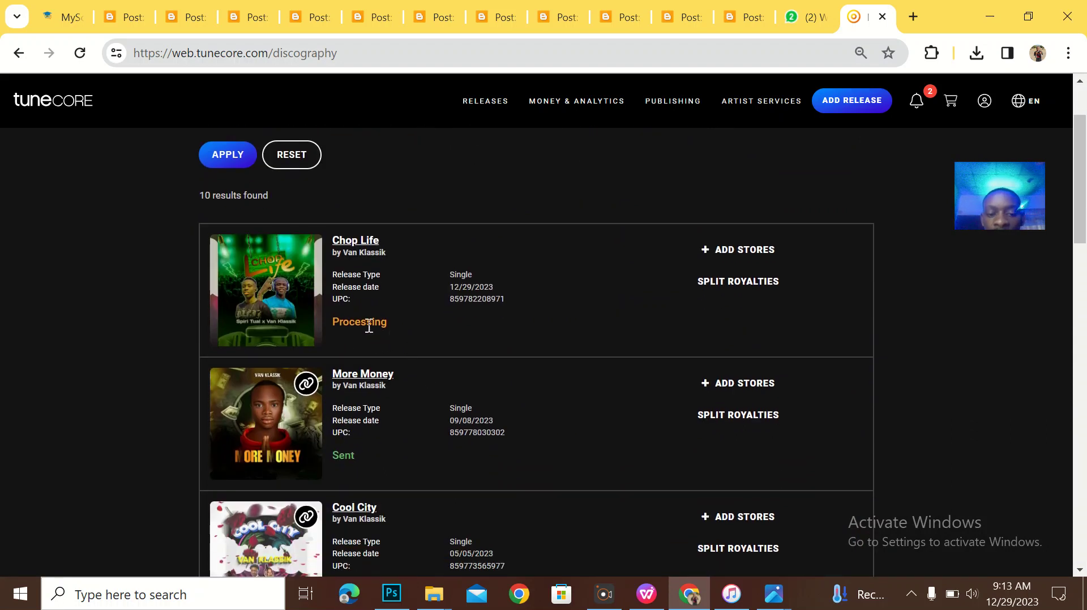
{"action": "scroll", "coordinate": [360, 323], "scroll_direction": "down", "scroll_amount": 2}
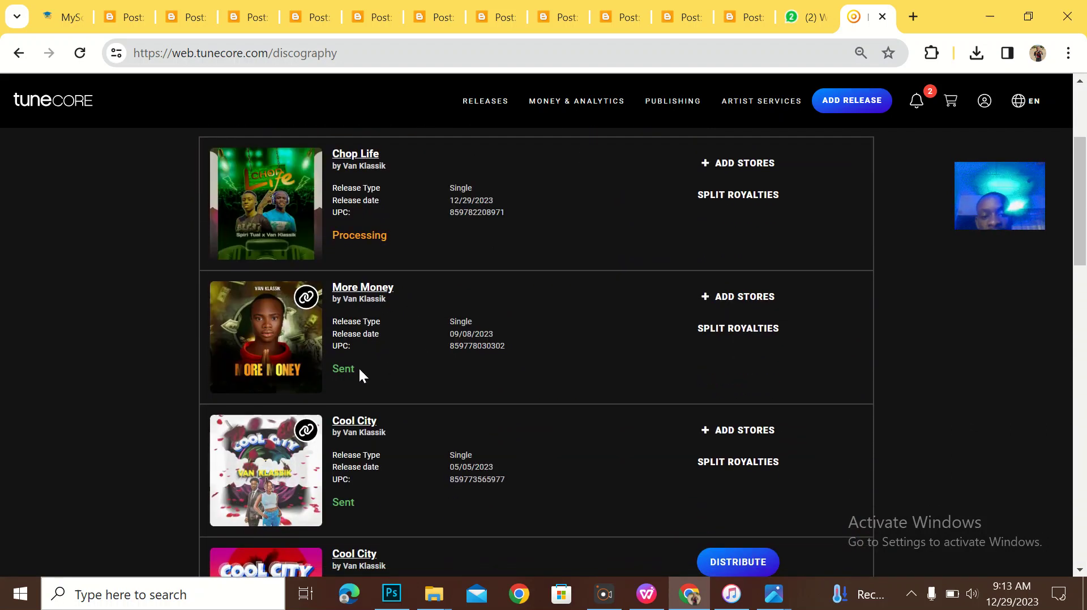
{"action": "left_click_drag", "start_coordinate": [359, 367], "coordinate": [332, 368]}
{"action": "scroll", "coordinate": [411, 402], "scroll_direction": "down", "scroll_amount": 6}
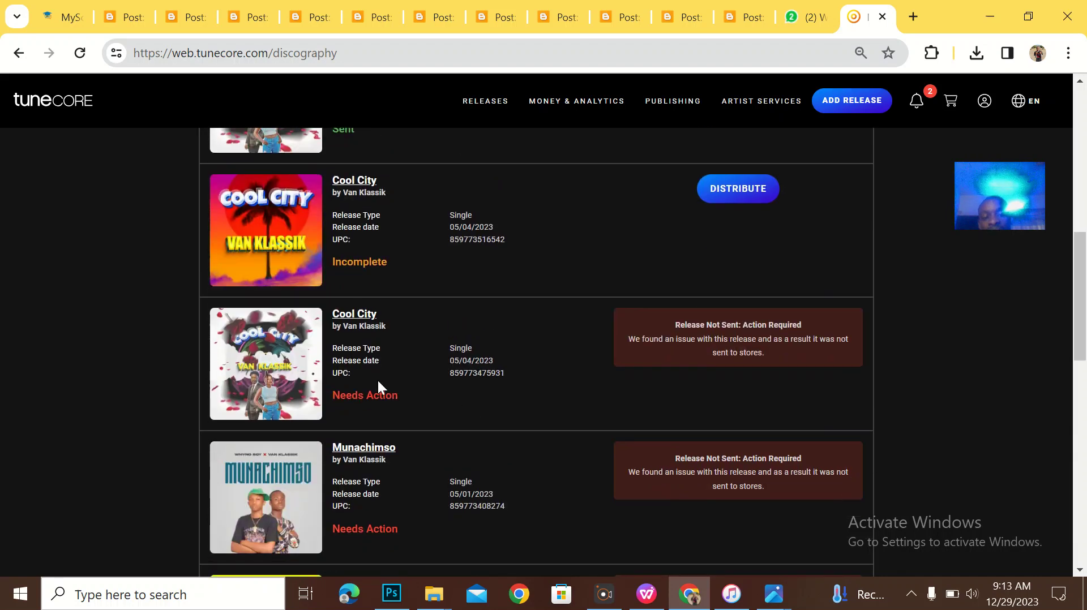
{"action": "scroll", "coordinate": [406, 529], "scroll_direction": "up", "scroll_amount": 8}
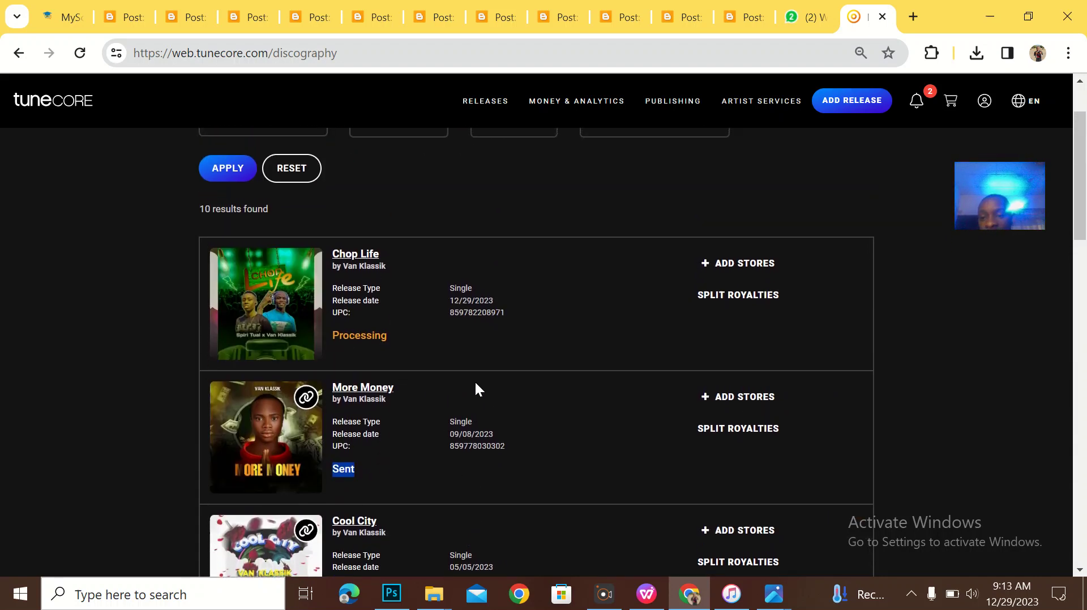